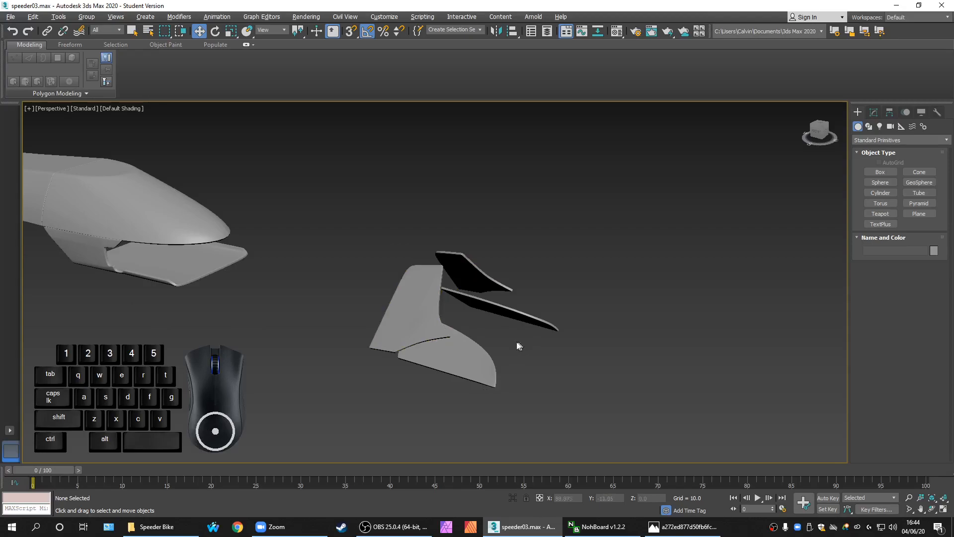
# Orbit, pan and zoom around the speeder to inspect the two tail fin pieces
pyautogui.moveTo(577, 408); pyautogui.dragTo(394, 252)
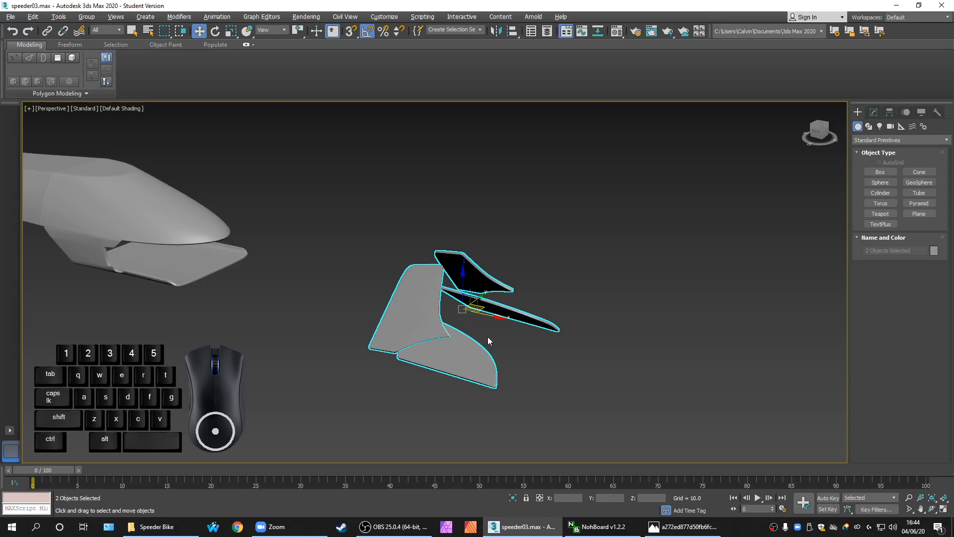
pyautogui.click(522, 360)
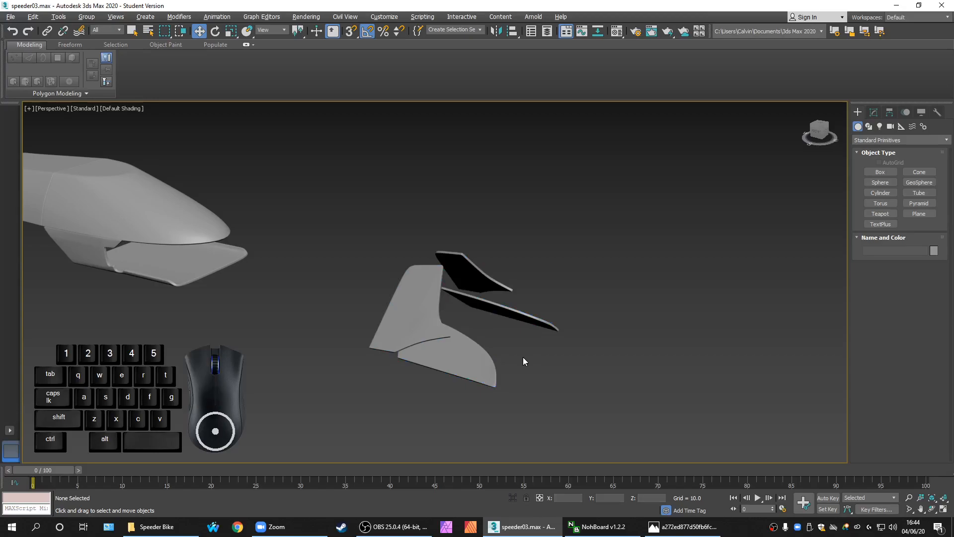
pyautogui.scroll(5, 516, 363)
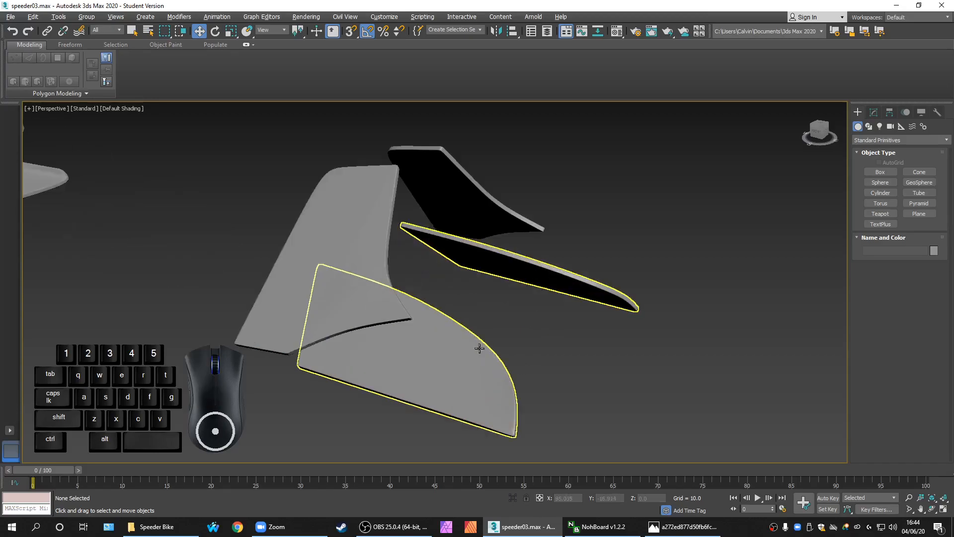
pyautogui.keyDown('alt'); pyautogui.moveTo(529, 330); pyautogui.dragTo(534, 330, button='middle'); pyautogui.keyUp('alt')
pyautogui.scroll(3, 495, 276)
pyautogui.keyDown('alt'); pyautogui.moveTo(579, 281); pyautogui.dragTo(680, 357, button='middle'); pyautogui.keyUp('alt')
pyautogui.scroll(4, 257, 246)
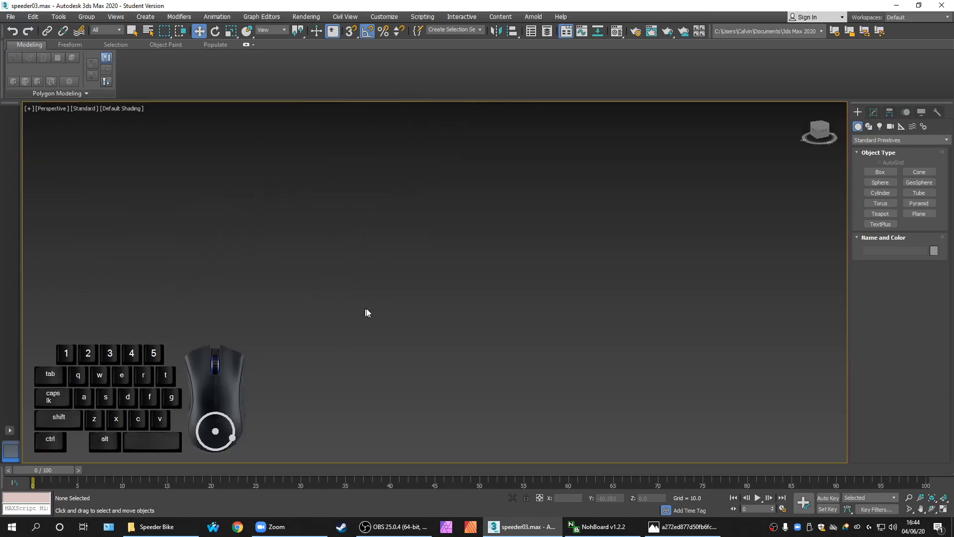
pyautogui.scroll(-5, 398, 338)
pyautogui.moveTo(398, 337); pyautogui.dragTo(389, 283, button='middle')
pyautogui.scroll(3, 407, 212)
pyautogui.moveTo(410, 209); pyautogui.dragTo(438, 281, button='middle')
pyautogui.moveTo(475, 383); pyautogui.dragTo(465, 338, button='middle')
pyautogui.moveTo(456, 149); pyautogui.dragTo(500, 348, button='middle')
pyautogui.moveTo(524, 311); pyautogui.dragTo(472, 304, button='middle')
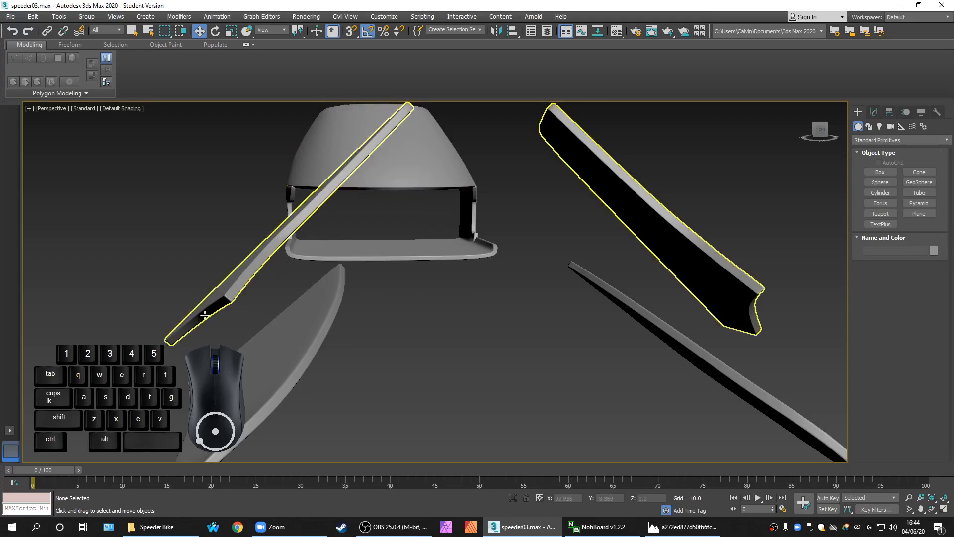
pyautogui.scroll(-6, 405, 312)
pyautogui.keyDown('alt'); pyautogui.moveTo(405, 309); pyautogui.dragTo(496, 304, button='middle'); pyautogui.keyUp('alt')
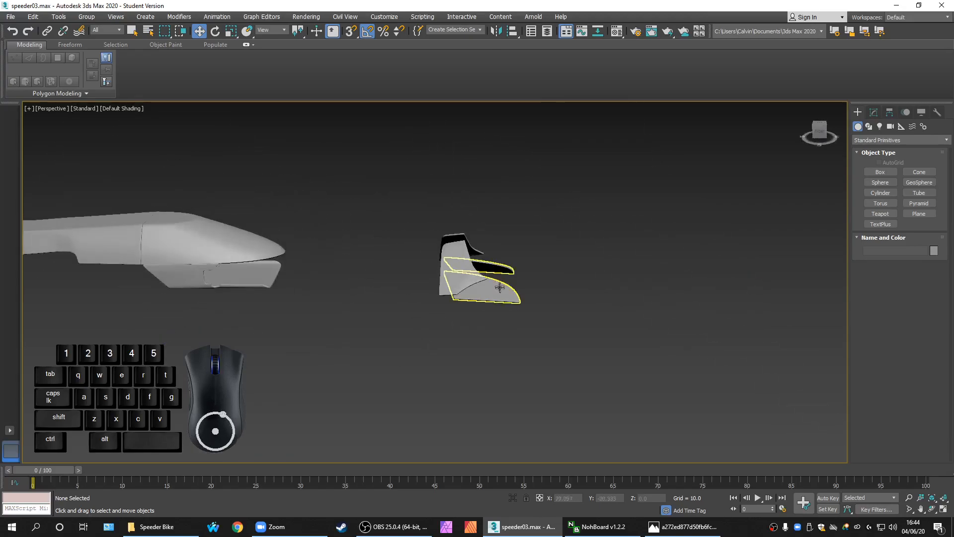
pyautogui.scroll(8, 517, 285)
pyautogui.scroll(-4, 518, 287)
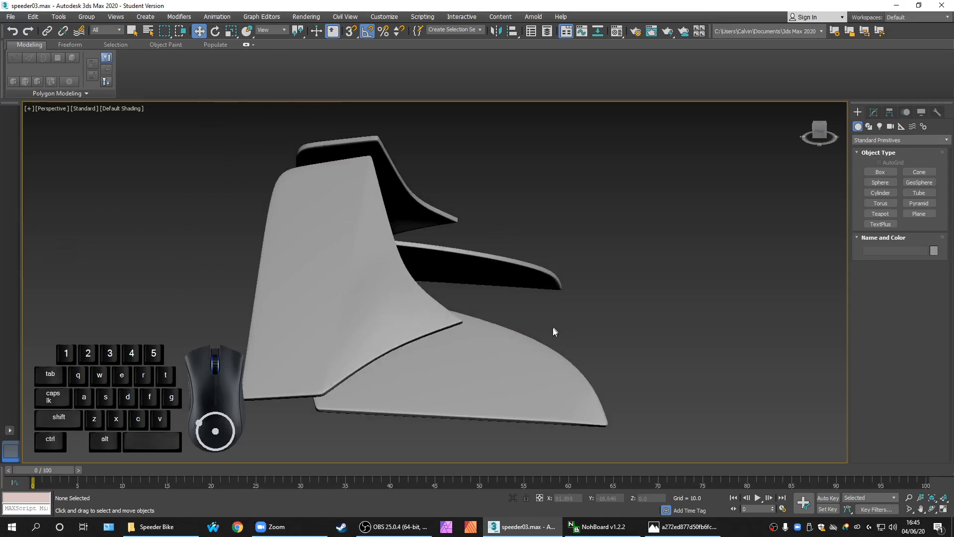
pyautogui.keyDown('alt'); pyautogui.moveTo(550, 324); pyautogui.dragTo(525, 335, button='middle'); pyautogui.keyUp('alt')
pyautogui.moveTo(420, 357); pyautogui.dragTo(532, 335, button='middle')
pyautogui.keyDown('alt'); pyautogui.moveTo(408, 326); pyautogui.dragTo(434, 341, button='middle'); pyautogui.keyUp('alt')
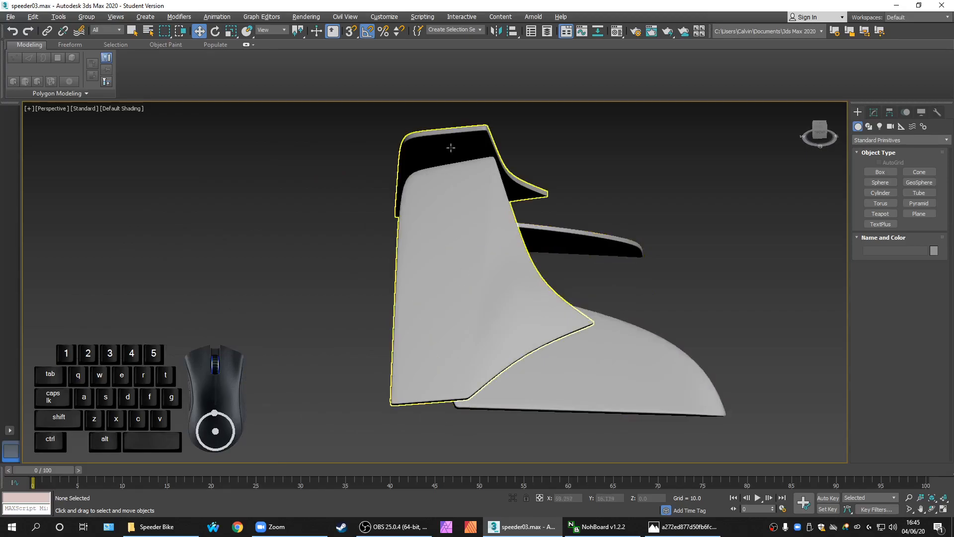
pyautogui.keyDown('alt'); pyautogui.moveTo(622, 366); pyautogui.dragTo(470, 337, button='middle'); pyautogui.keyUp('alt')
pyautogui.scroll(-7, 559, 331)
pyautogui.scroll(2, 547, 342)
pyautogui.scroll(3, 522, 328)
pyautogui.scroll(-3, 523, 322)
pyautogui.scroll(4, 430, 253)
pyautogui.scroll(-4, 437, 286)
pyautogui.scroll(5, 463, 355)
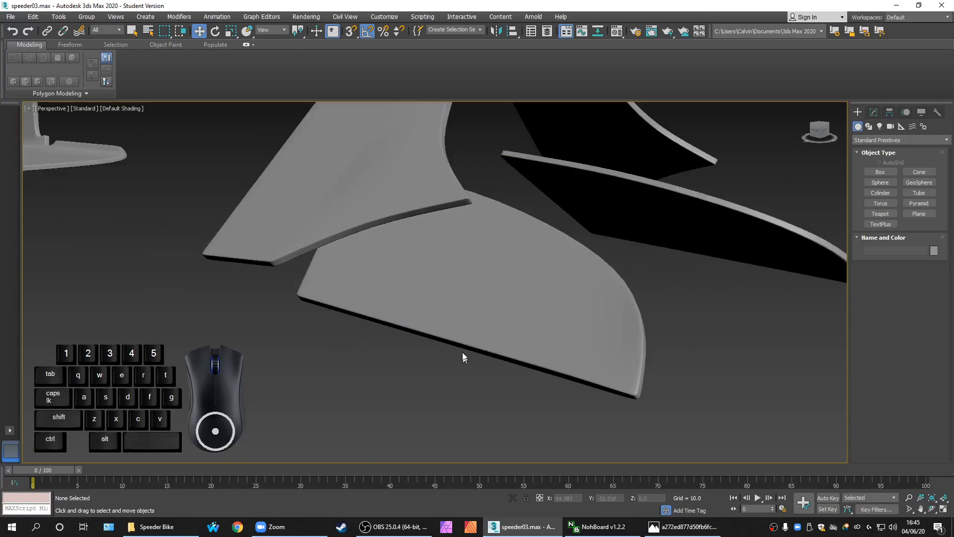
pyautogui.scroll(-5, 467, 350)
pyautogui.keyDown('alt'); pyautogui.moveTo(526, 363); pyautogui.dragTo(444, 357, button='middle'); pyautogui.keyUp('alt')
pyautogui.scroll(-4, 444, 358)
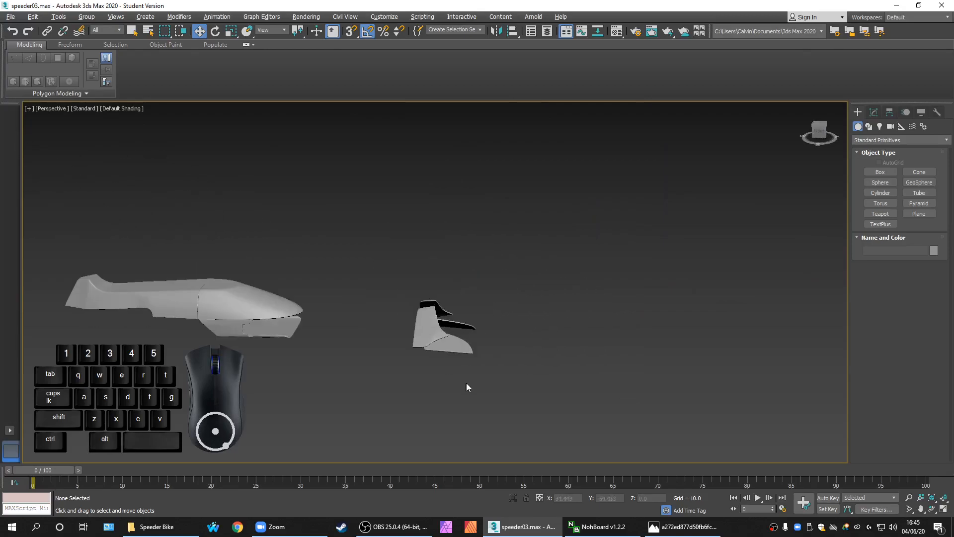
pyautogui.scroll(6, 477, 343)
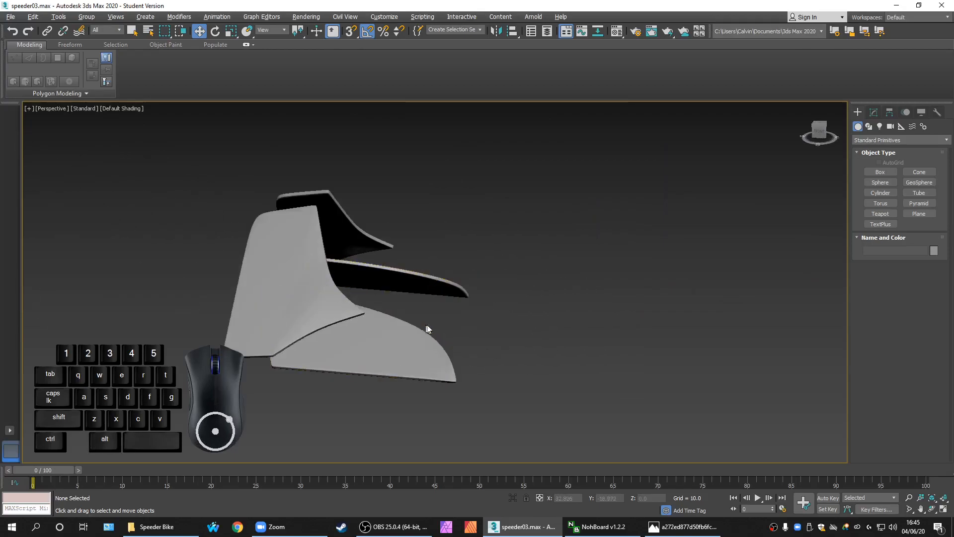
pyautogui.moveTo(467, 322); pyautogui.dragTo(533, 321, button='middle')
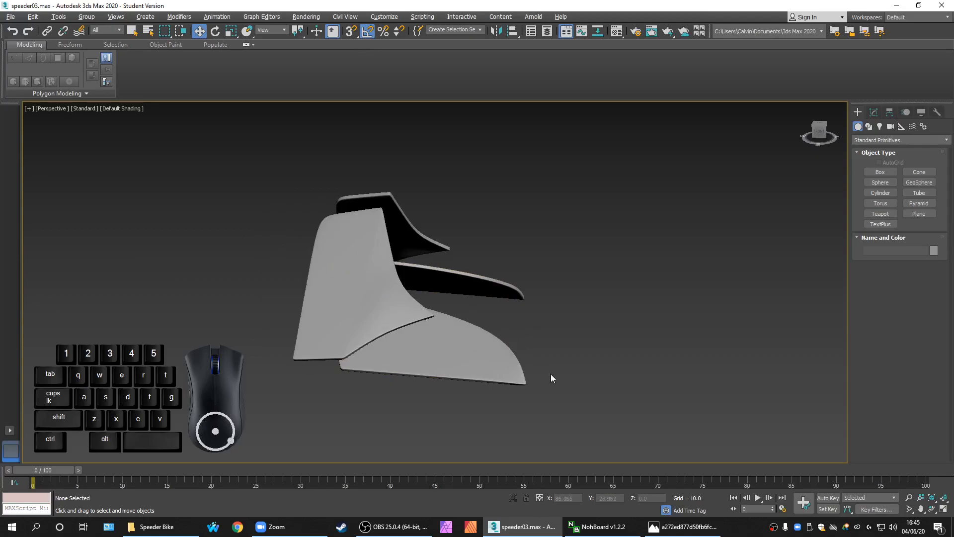
pyautogui.scroll(-4, 580, 357)
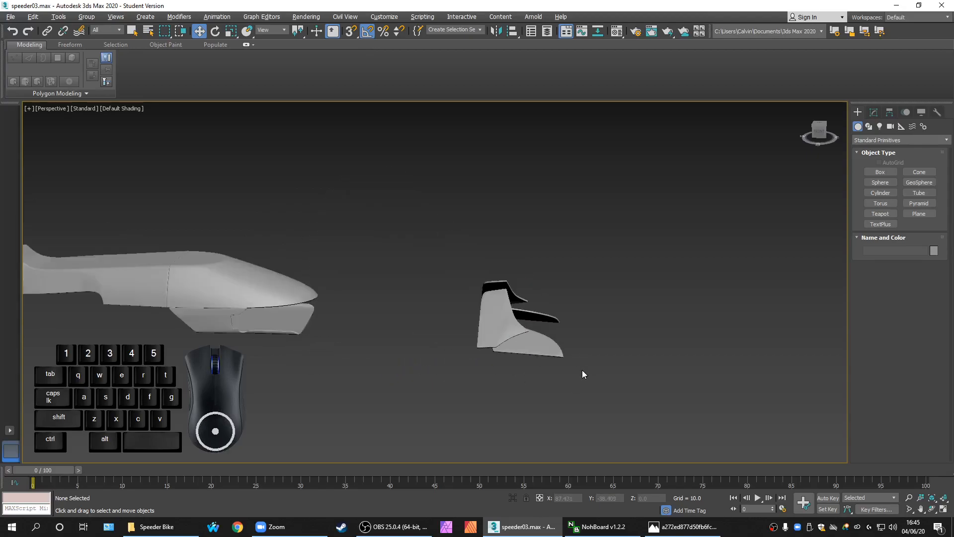
pyautogui.moveTo(582, 371); pyautogui.dragTo(560, 368, button='middle')
# Unhide the blue-left and blue-top blueprint images through Unhide by Name
pyautogui.rightClick(563, 274)
pyautogui.moveTo(496, 247); pyautogui.dragTo(481, 249, button='middle')
pyautogui.rightClick(479, 244)
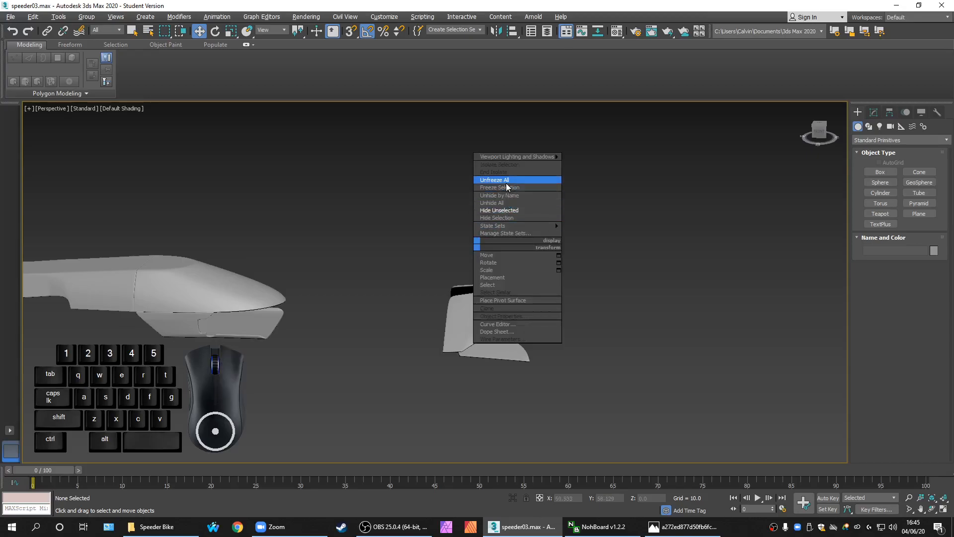
pyautogui.click(500, 172)
pyautogui.rightClick(515, 236)
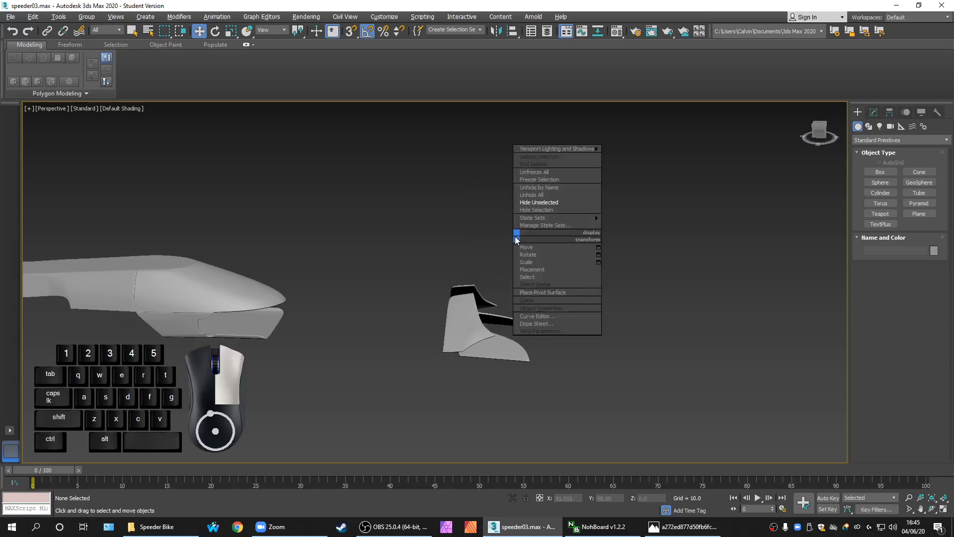
pyautogui.moveTo(550, 217)
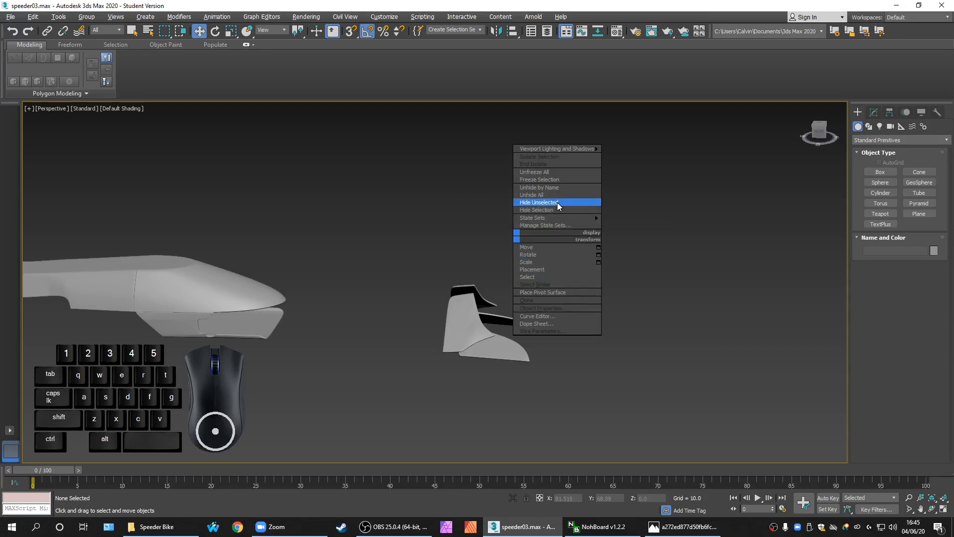
pyautogui.click(558, 187)
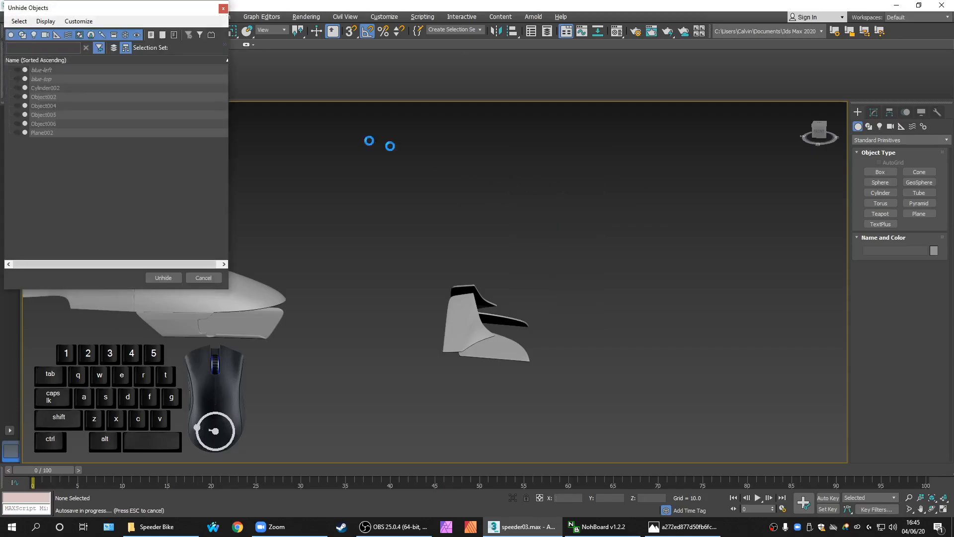
pyautogui.keyDown('ctrl'); pyautogui.click(74, 70); pyautogui.keyUp('ctrl')
pyautogui.keyDown('ctrl'); pyautogui.click(64, 79); pyautogui.keyUp('ctrl')
pyautogui.click(162, 277)
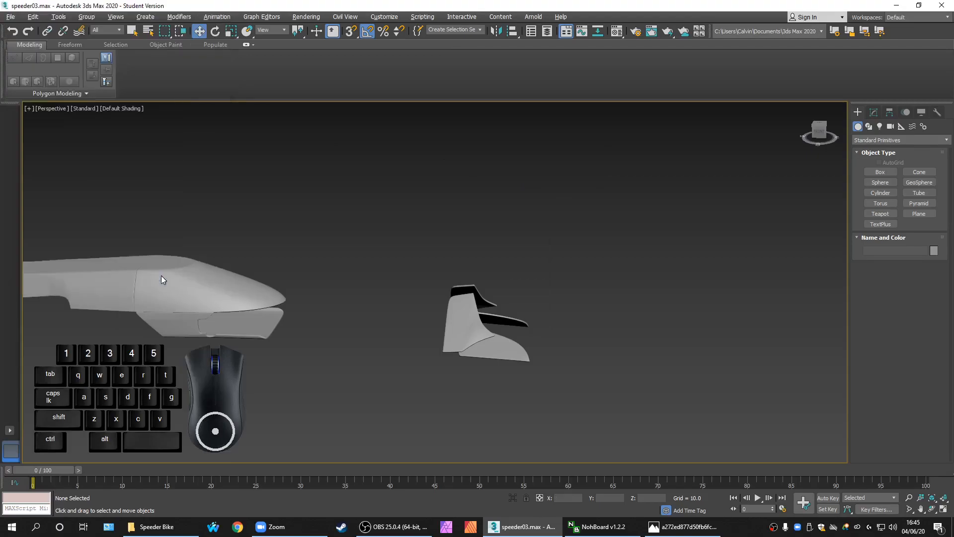
# Box-select the two tail fin objects and hide them
pyautogui.keyDown('alt'); pyautogui.moveTo(545, 392); pyautogui.dragTo(492, 397, button='middle'); pyautogui.keyUp('alt')
pyautogui.scroll(2, 473, 347)
pyautogui.scroll(3, 523, 346)
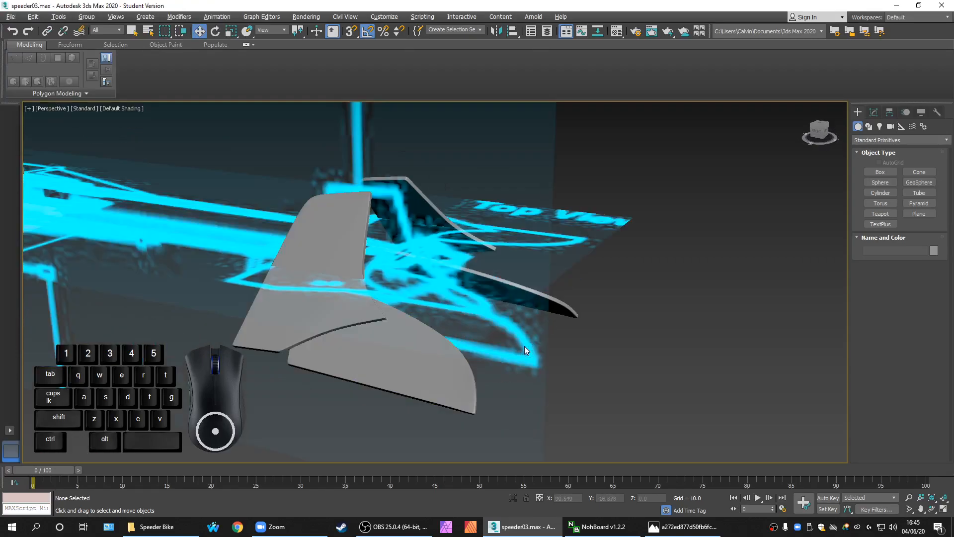
pyautogui.scroll(-3, 519, 348)
pyautogui.keyDown('alt'); pyautogui.moveTo(532, 403); pyautogui.dragTo(559, 403, button='middle'); pyautogui.keyUp('alt')
pyautogui.moveTo(552, 415); pyautogui.dragTo(507, 396)
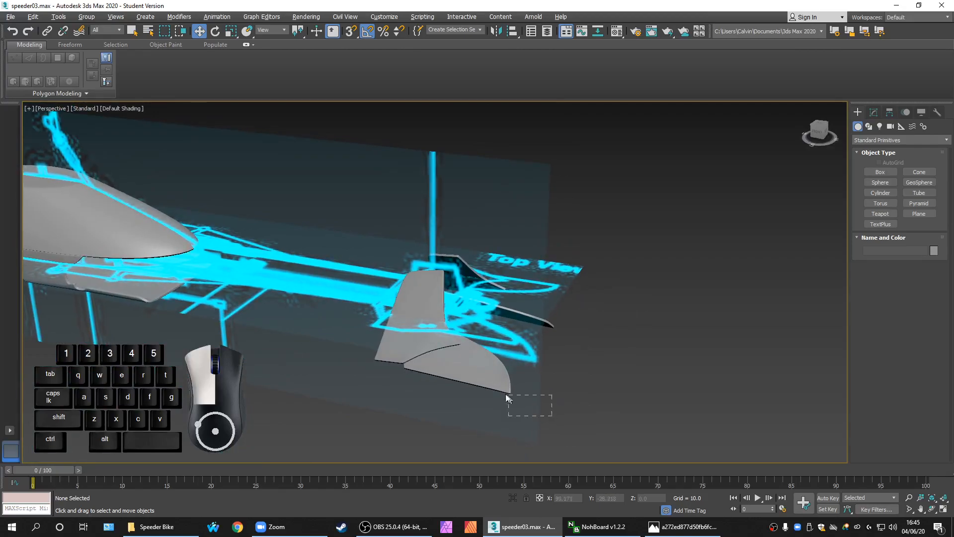
pyautogui.moveTo(404, 335); pyautogui.dragTo(404, 338)
pyautogui.rightClick(463, 346)
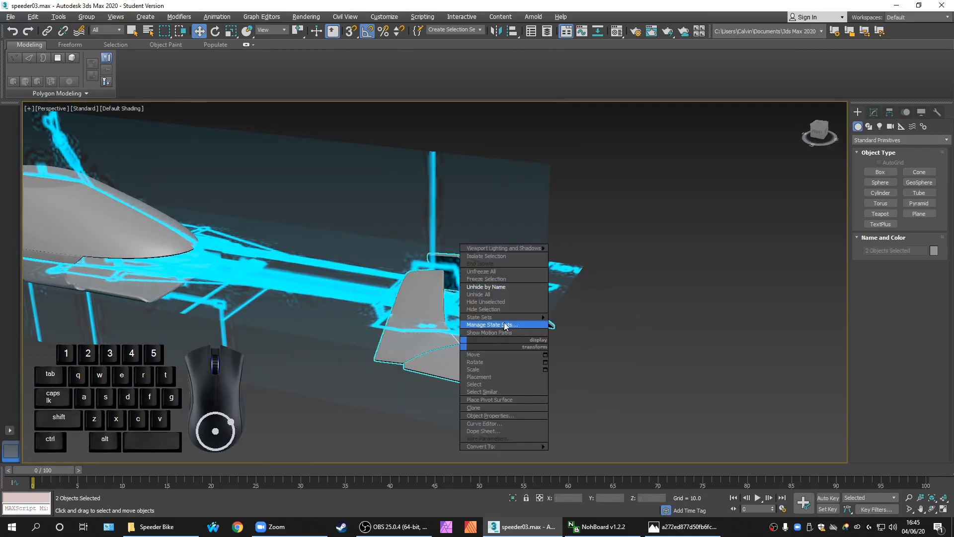
pyautogui.click(499, 310)
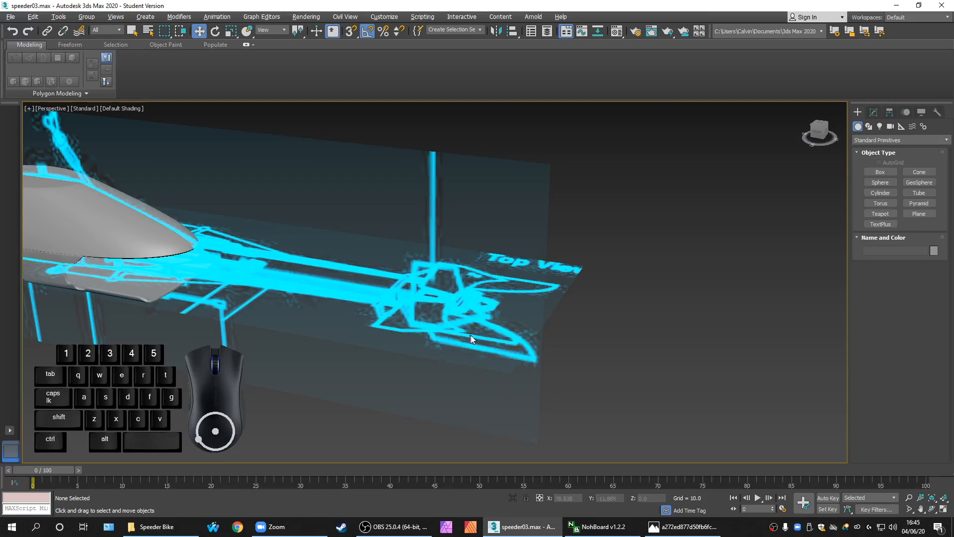
pyautogui.moveTo(505, 336); pyautogui.dragTo(488, 337, button='middle')
# Show the four-viewport layout, frame the front and top blueprints, and pick the Plane primitive
pyautogui.hotkey('alt', 'w')
pyautogui.scroll(-2, 303, 217)
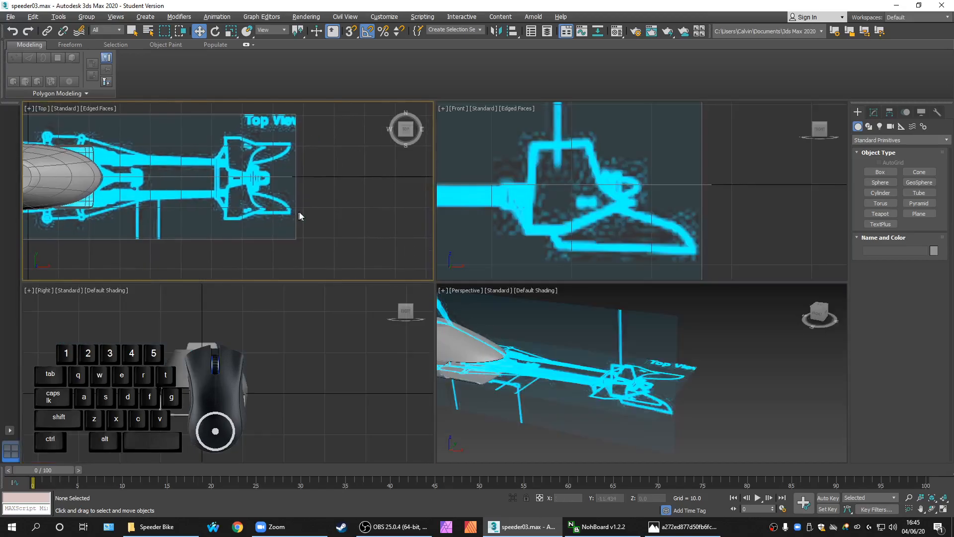
pyautogui.scroll(-3, 494, 234)
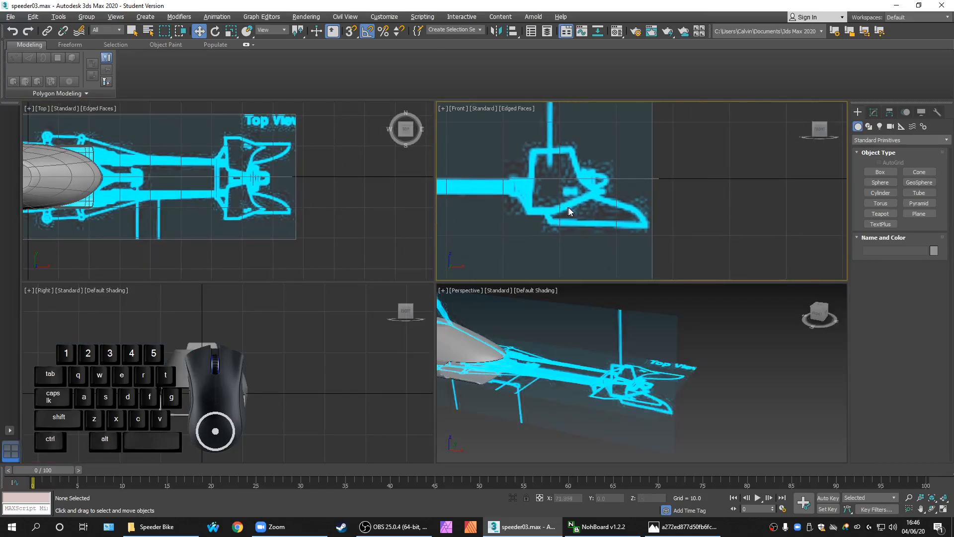
pyautogui.moveTo(577, 213); pyautogui.dragTo(597, 219, button='middle')
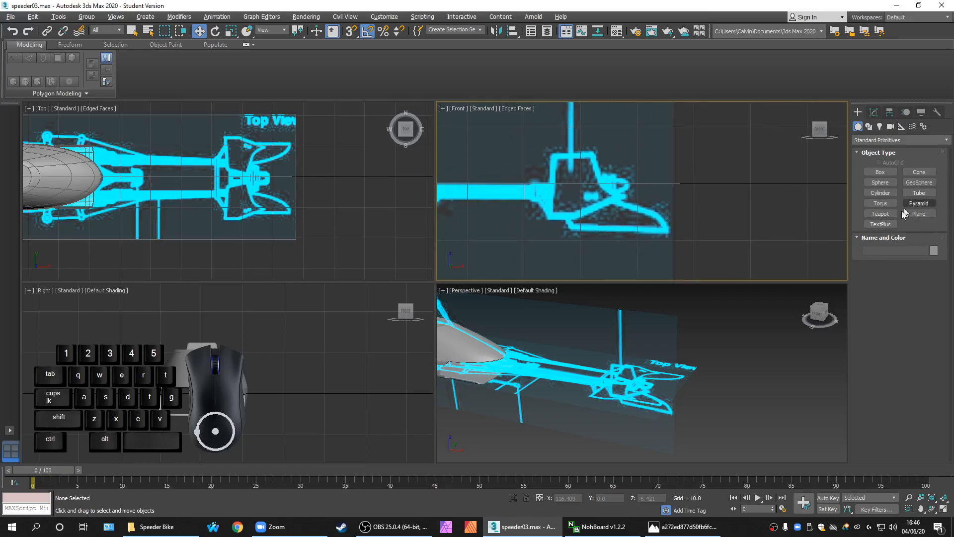
pyautogui.click(919, 214)
pyautogui.moveTo(342, 210); pyautogui.dragTo(362, 210, button='middle')
pyautogui.hotkey('alt', 'w')
pyautogui.hotkey('alt', 'w')
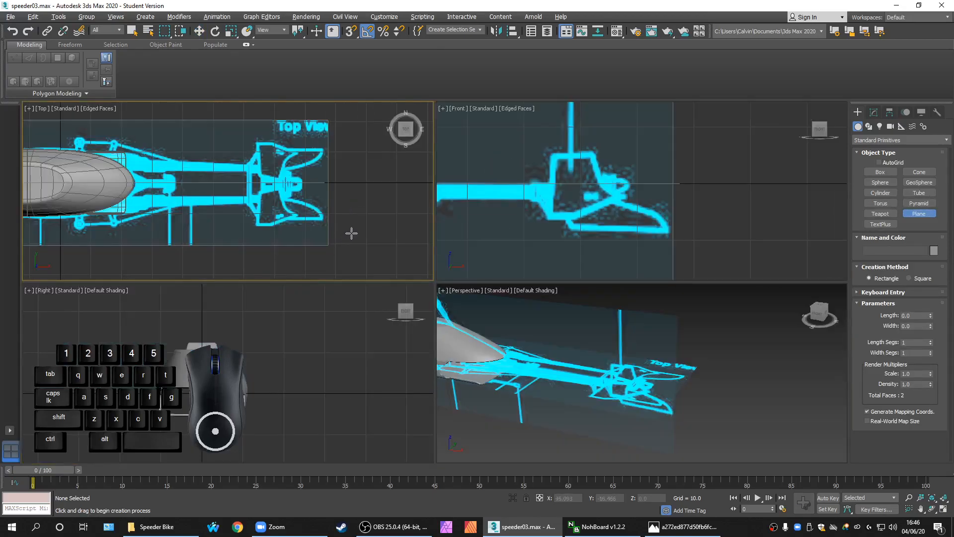
pyautogui.moveTo(315, 215); pyautogui.dragTo(336, 224, button='middle')
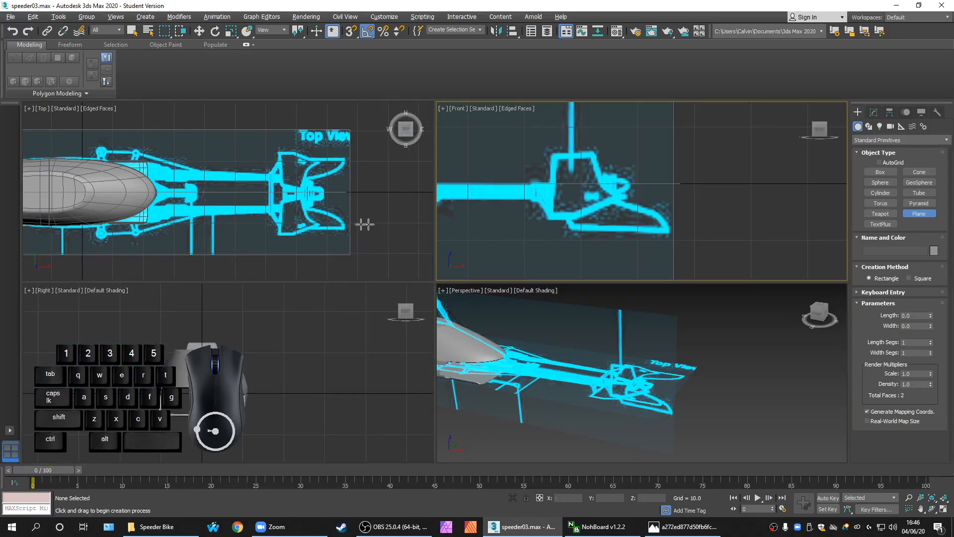
pyautogui.middleClick(506, 221)
pyautogui.middleClick(360, 223)
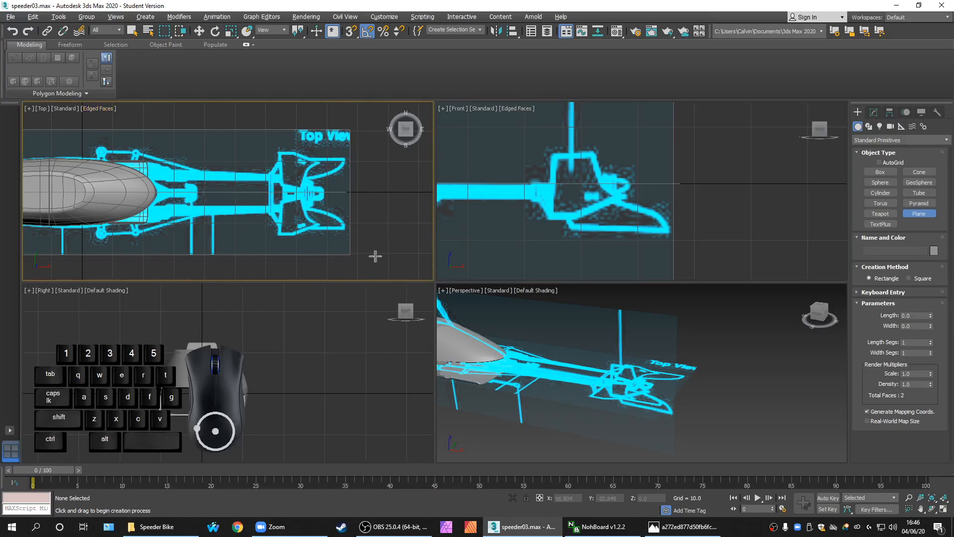
# Maximize the Top view on the tail fins and drag out a roughly 11.4 × 11.6 plane over them
pyautogui.scroll(2, 355, 236)
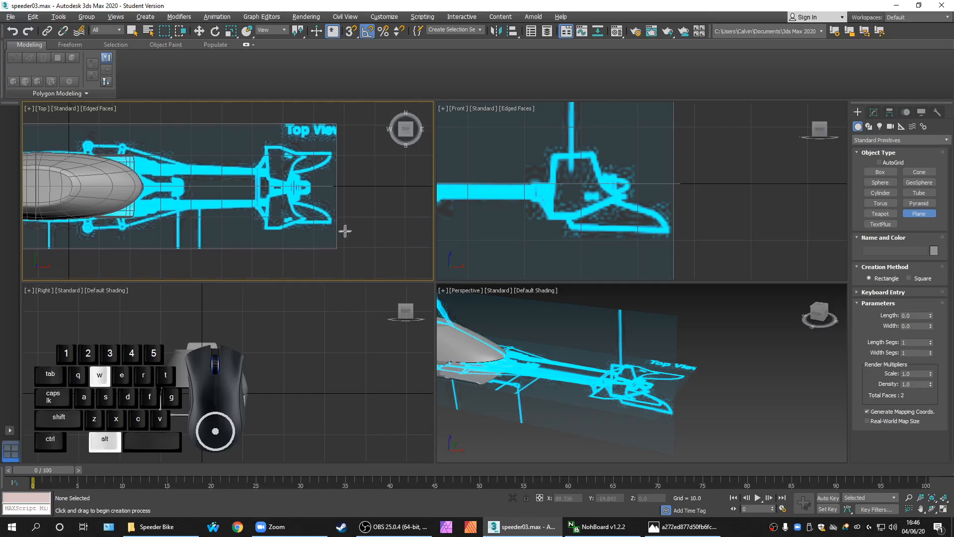
pyautogui.hotkey('alt', 'w')
pyautogui.moveTo(469, 281); pyautogui.dragTo(377, 268, button='middle')
pyautogui.scroll(2, 533, 328)
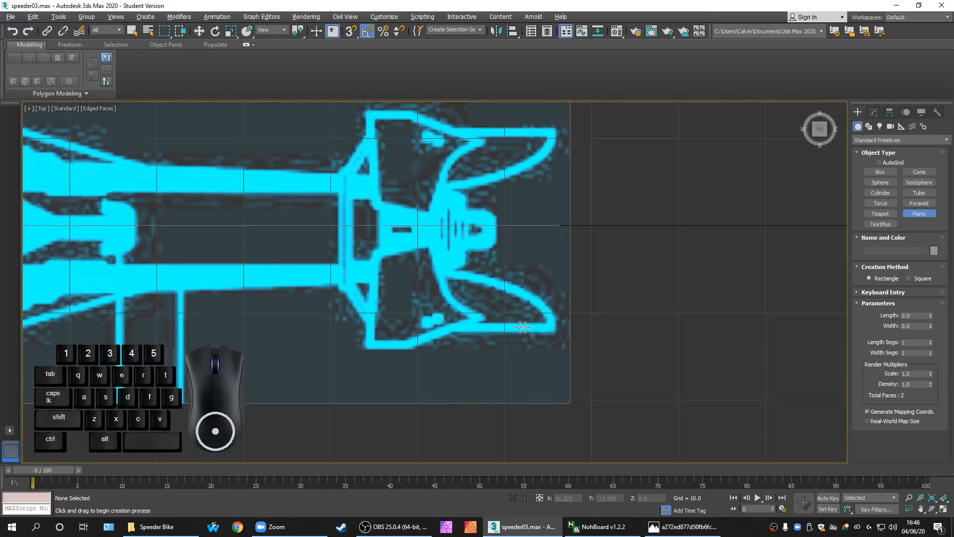
pyautogui.scroll(2, 458, 298)
pyautogui.moveTo(337, 230); pyautogui.dragTo(483, 369)
# Adjust Plane005's length and width segments, recentre the Top view, and toggle See-Through with Alt+X
pyautogui.click(924, 343)
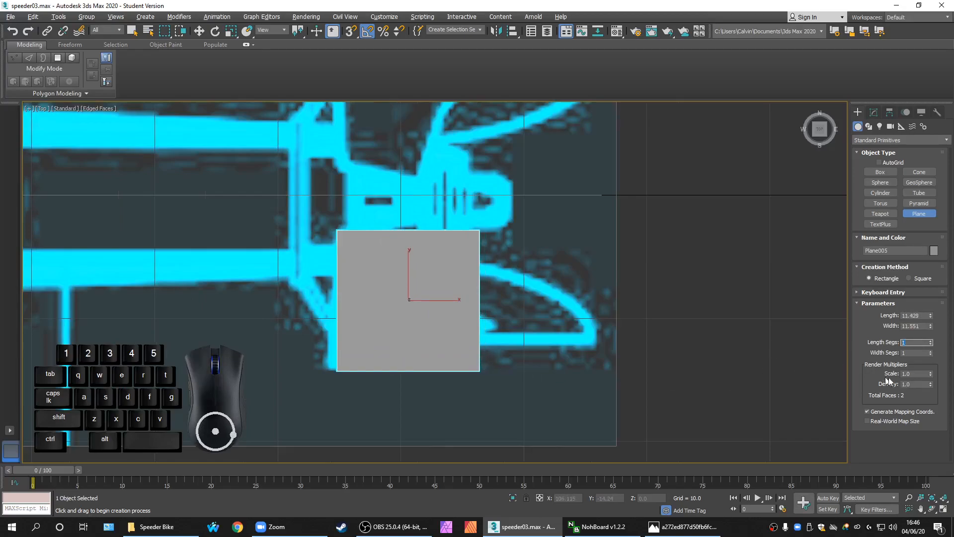
pyautogui.click(929, 351)
pyautogui.moveTo(658, 334); pyautogui.dragTo(618, 327, button='middle')
pyautogui.scroll(-4, 618, 328)
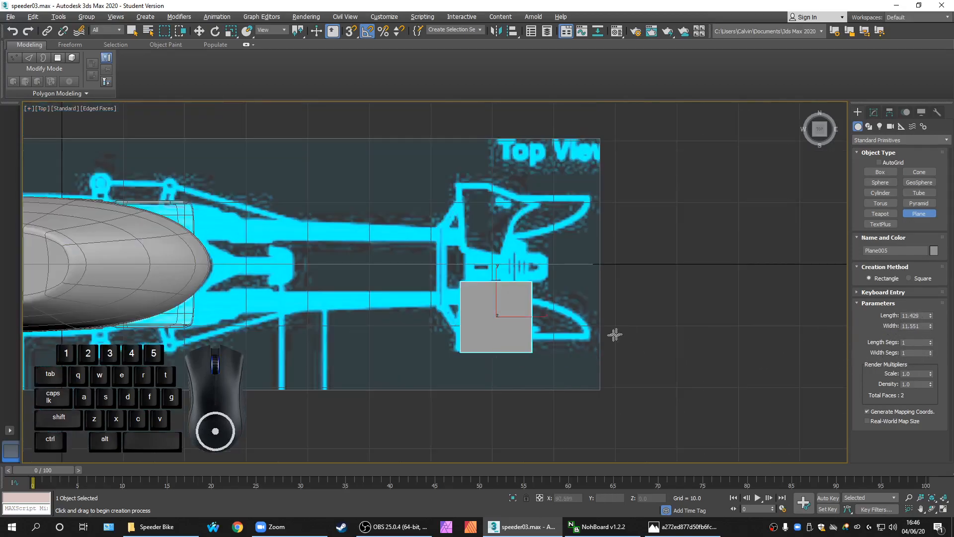
pyautogui.scroll(2, 619, 334)
pyautogui.moveTo(536, 312); pyautogui.dragTo(472, 326, button='middle')
pyautogui.scroll(2, 432, 339)
pyautogui.scroll(-2, 433, 338)
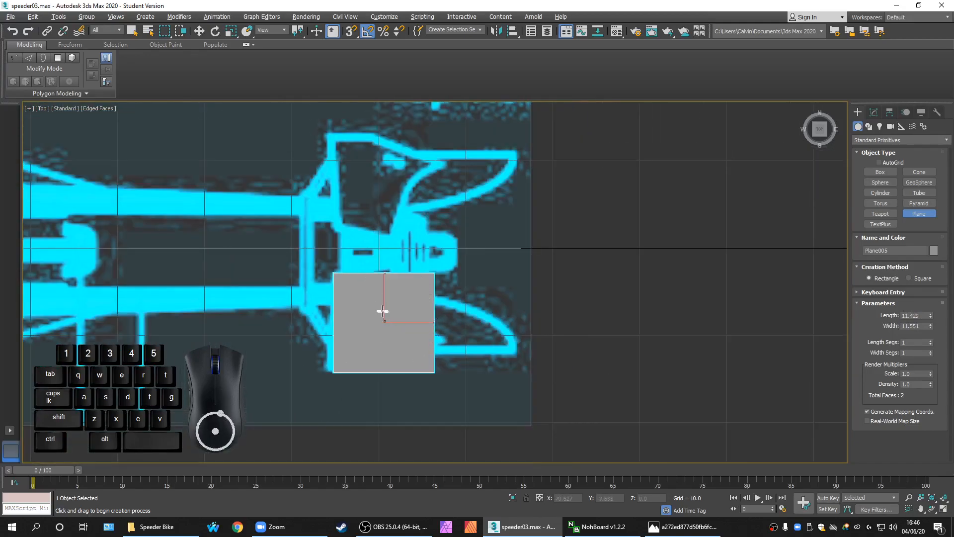
pyautogui.hotkey('alt', 'x')
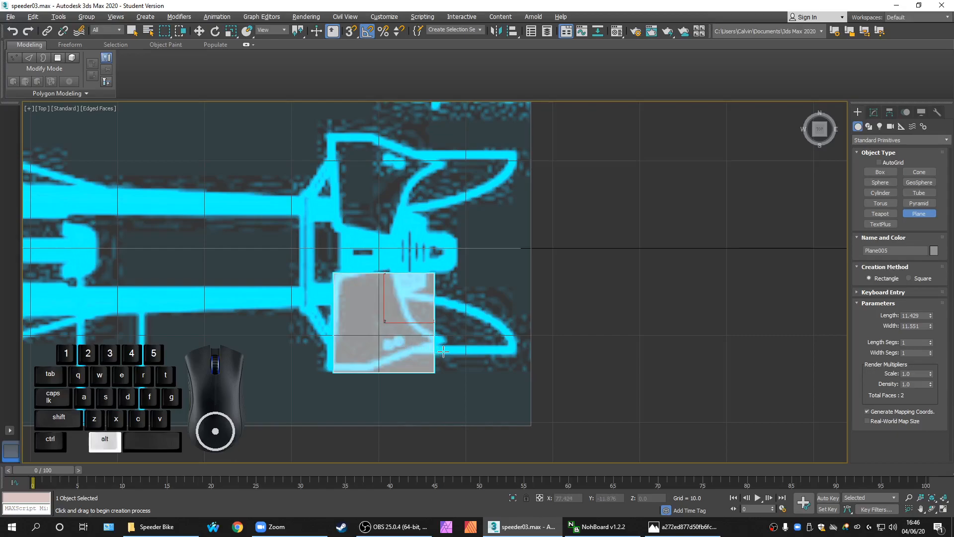
pyautogui.hotkey('alt', 'x')
pyautogui.hotkey('alt', 'x')
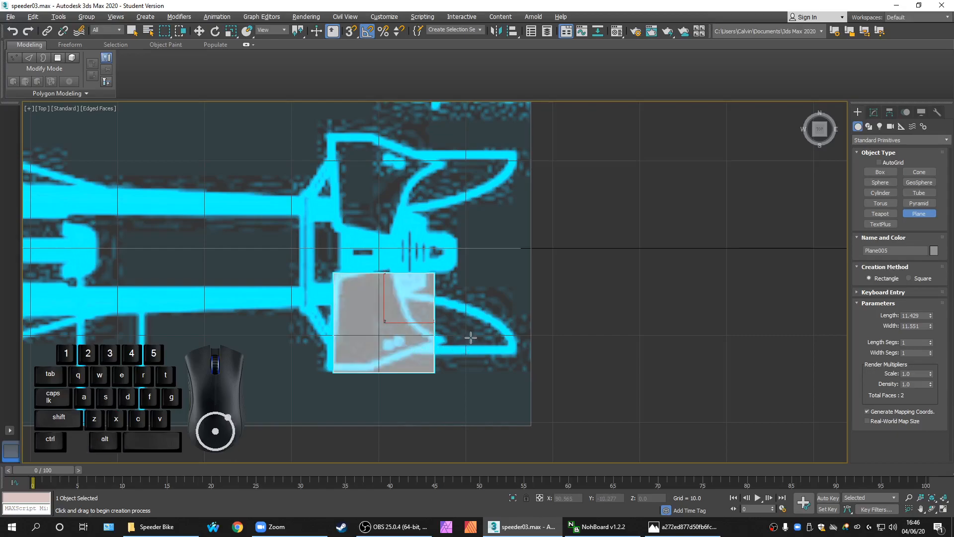
pyautogui.moveTo(471, 338); pyautogui.dragTo(452, 339, button='middle')
# Convert Plane005 to an Editable Poly and enter Vertex mode
pyautogui.rightClick(421, 333)
pyautogui.rightClick(399, 317)
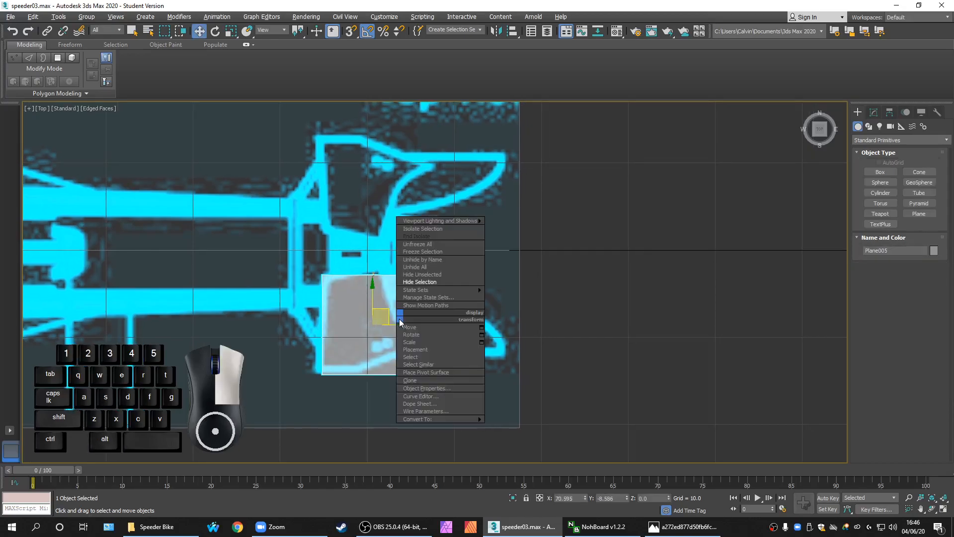
pyautogui.moveTo(436, 419)
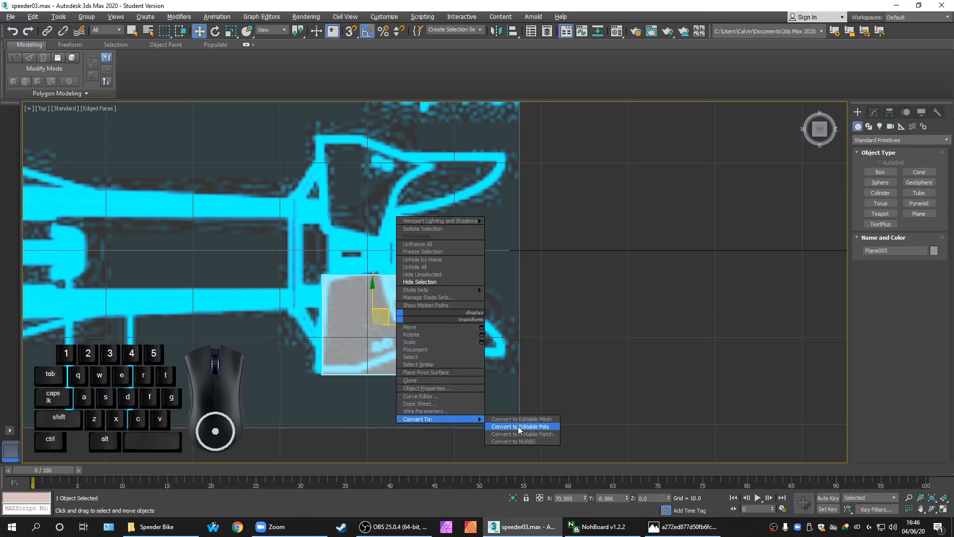
pyautogui.click(535, 427)
pyautogui.moveTo(479, 370)
pyautogui.mouseDown(button='middle')
pyautogui.moveTo(505, 372)
pyautogui.moveTo(486, 354)
pyautogui.mouseUp(button='middle')
pyautogui.press('1')
# Move the plane's corner vertices onto the tail fin outline, forming a tapered quad
pyautogui.moveTo(491, 306); pyautogui.dragTo(451, 270)
pyautogui.scroll(2, 462, 302)
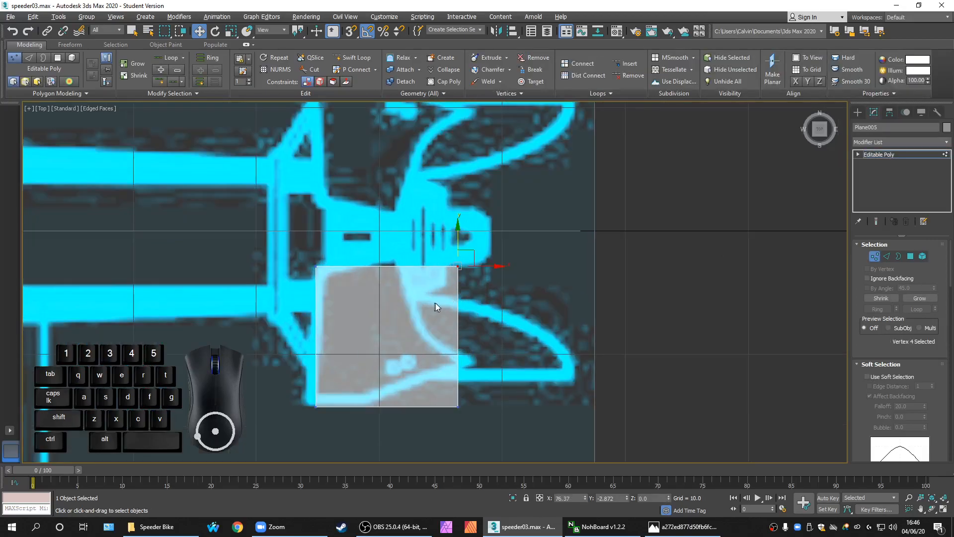
pyautogui.moveTo(433, 303); pyautogui.dragTo(473, 327, button='middle')
pyautogui.moveTo(513, 276); pyautogui.dragTo(455, 270)
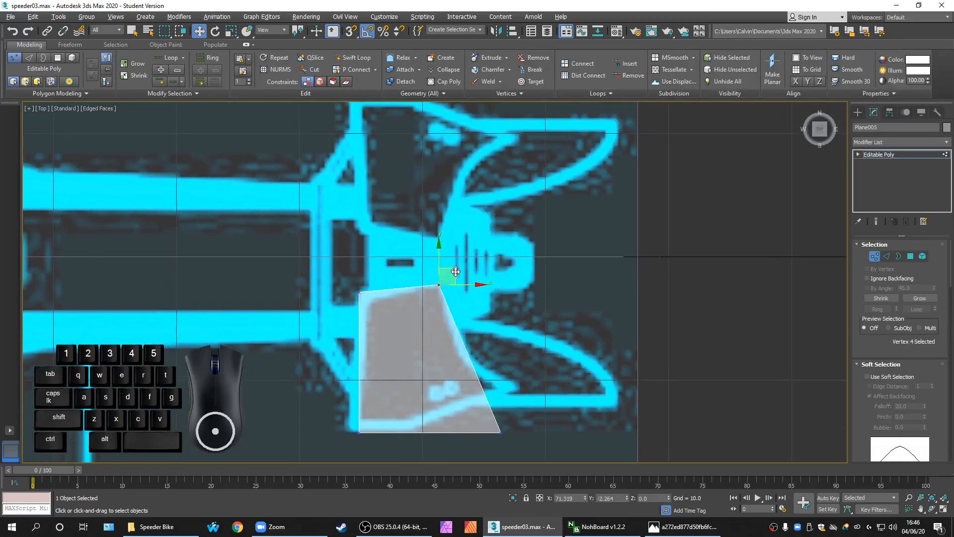
pyautogui.scroll(2, 383, 344)
pyautogui.moveTo(380, 325); pyautogui.dragTo(341, 257, button='middle')
pyautogui.moveTo(273, 153); pyautogui.dragTo(359, 273)
pyautogui.moveTo(328, 191); pyautogui.dragTo(342, 200)
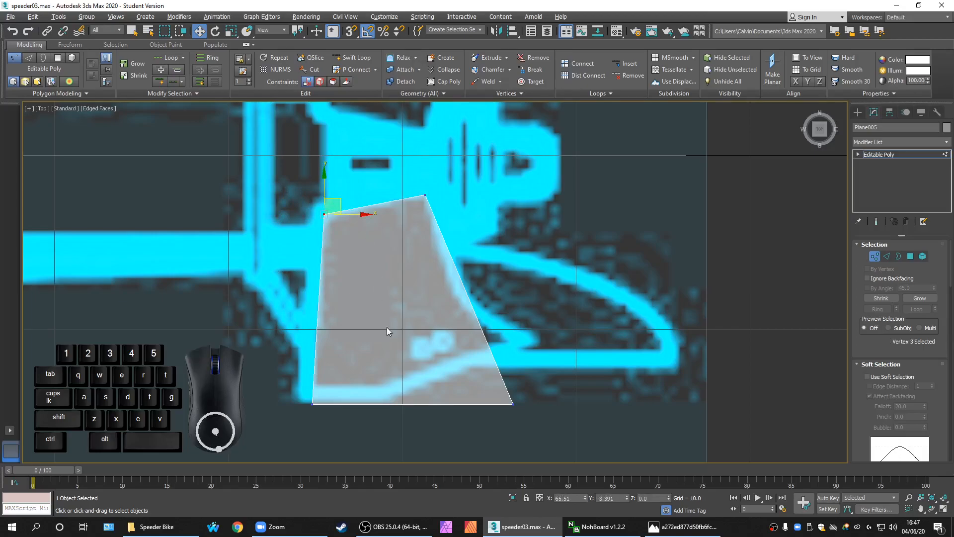
pyautogui.moveTo(387, 327); pyautogui.dragTo(381, 289, button='middle')
pyautogui.moveTo(278, 335); pyautogui.dragTo(312, 323)
pyautogui.scroll(2, 335, 364)
pyautogui.scroll(-2, 358, 336)
pyautogui.scroll(-2, 387, 341)
pyautogui.moveTo(427, 344); pyautogui.dragTo(472, 290)
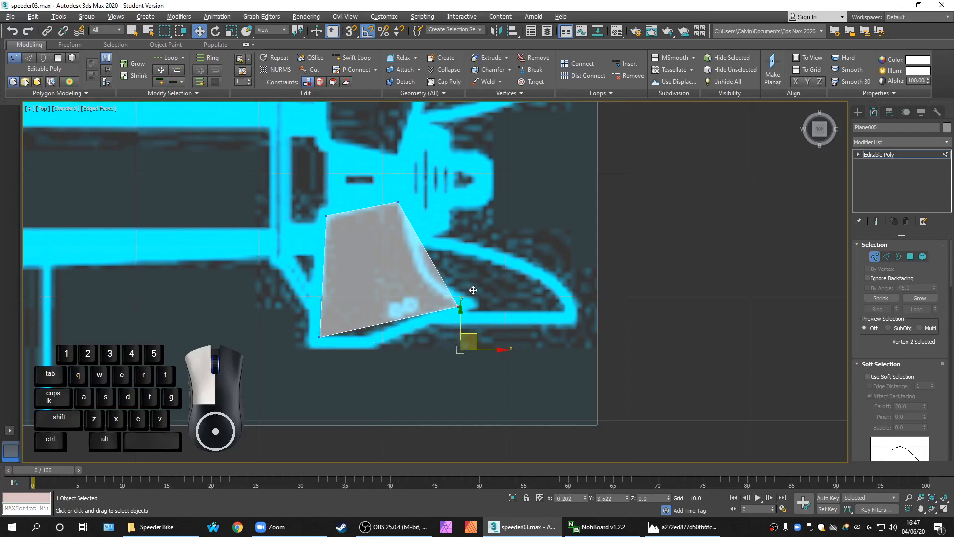
pyautogui.click(454, 371)
# Select the quad's two top vertices and switch to a maximized Front view
pyautogui.scroll(-4, 463, 387)
pyautogui.scroll(4, 460, 377)
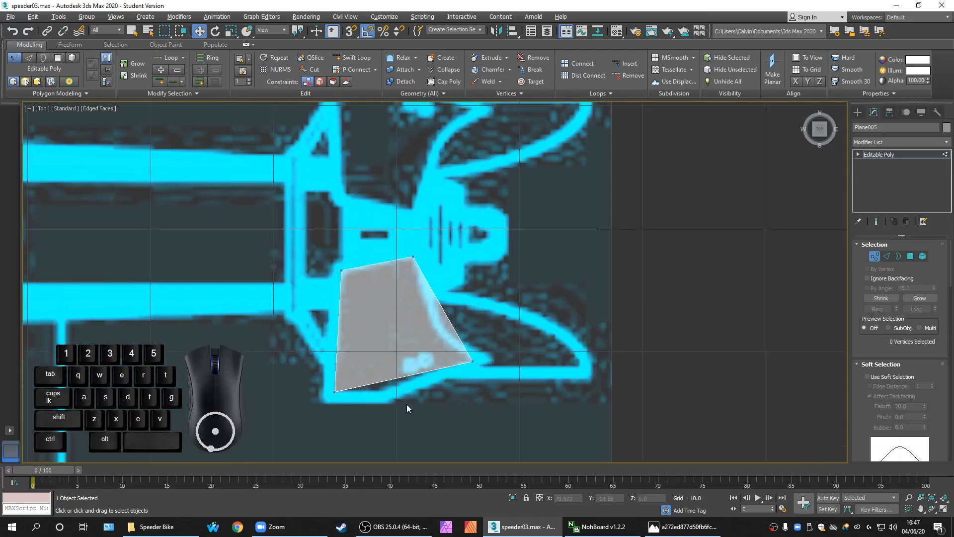
pyautogui.moveTo(419, 404); pyautogui.dragTo(410, 368, button='middle')
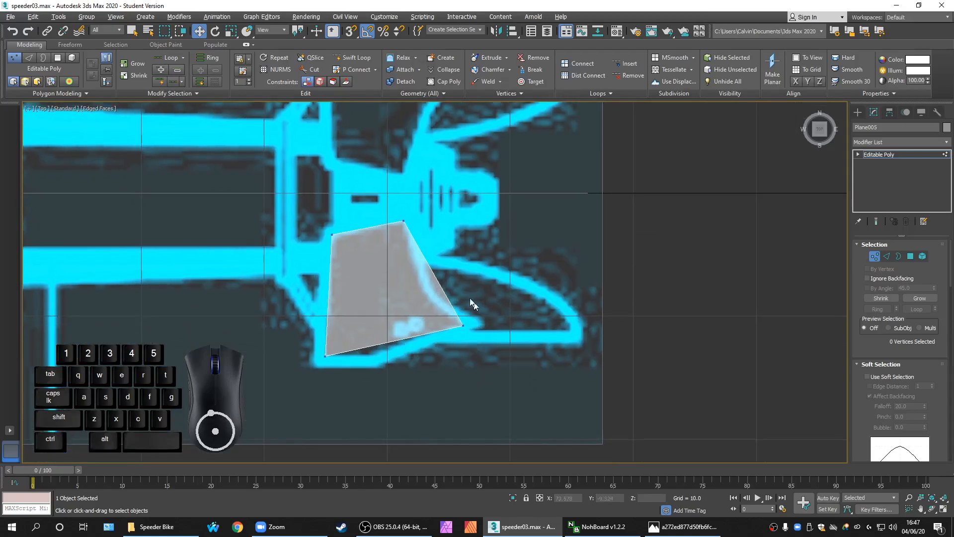
pyautogui.moveTo(460, 324); pyautogui.dragTo(458, 337, button='middle')
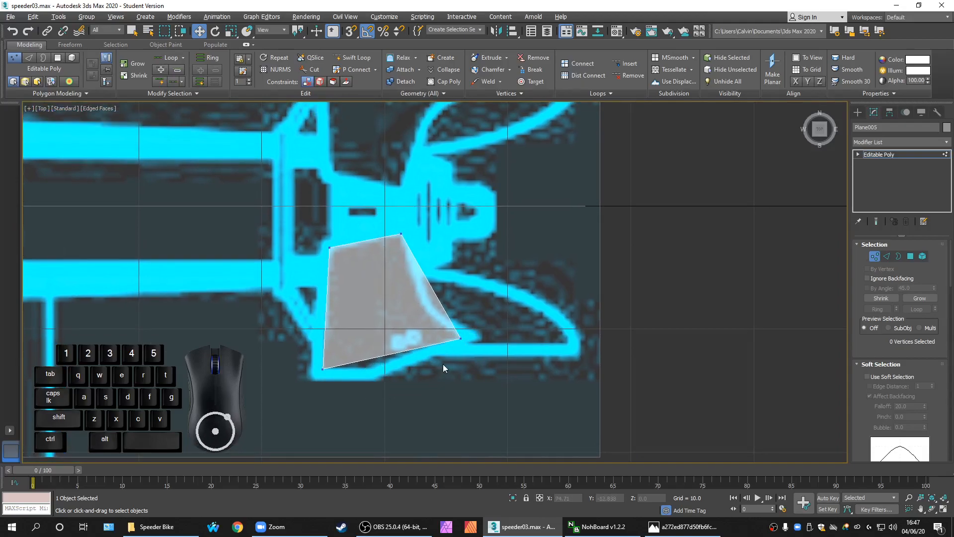
pyautogui.moveTo(443, 364); pyautogui.dragTo(421, 361, button='middle')
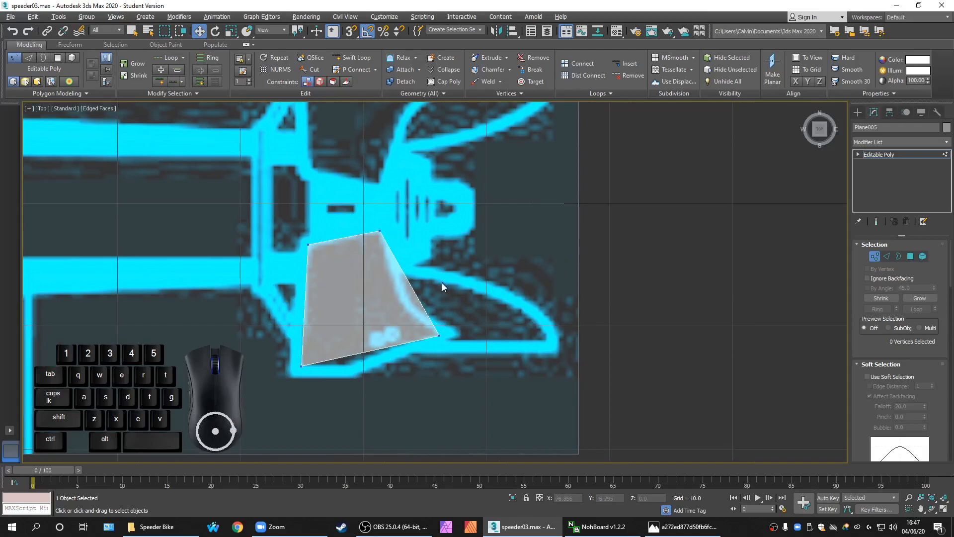
pyautogui.moveTo(483, 280); pyautogui.dragTo(438, 249)
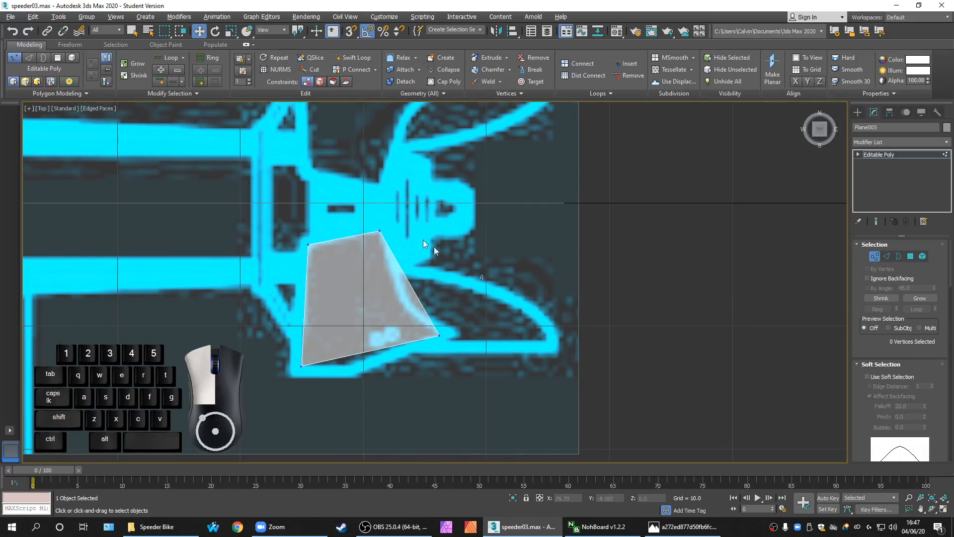
pyautogui.moveTo(184, 145); pyautogui.dragTo(217, 165)
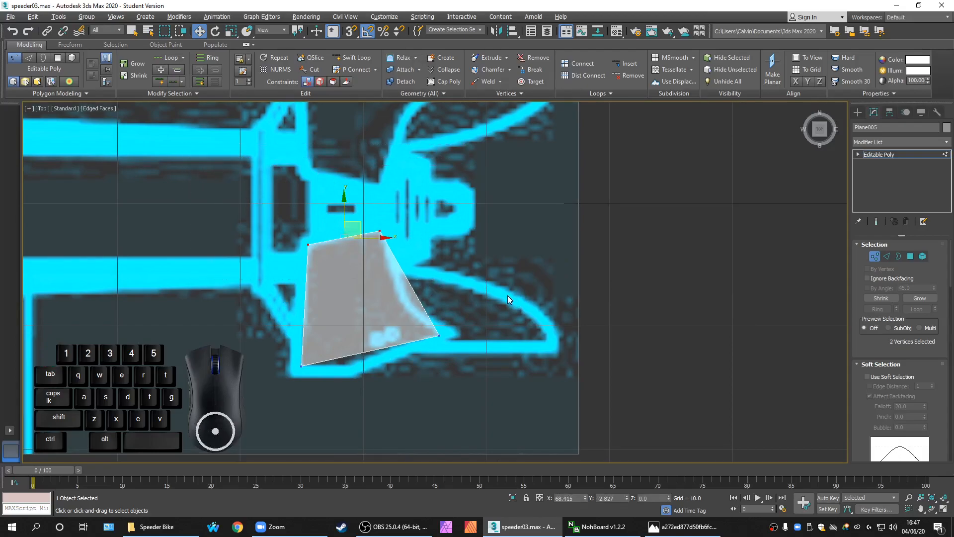
pyautogui.press('alt')
pyautogui.hotkey('alt', 'w')
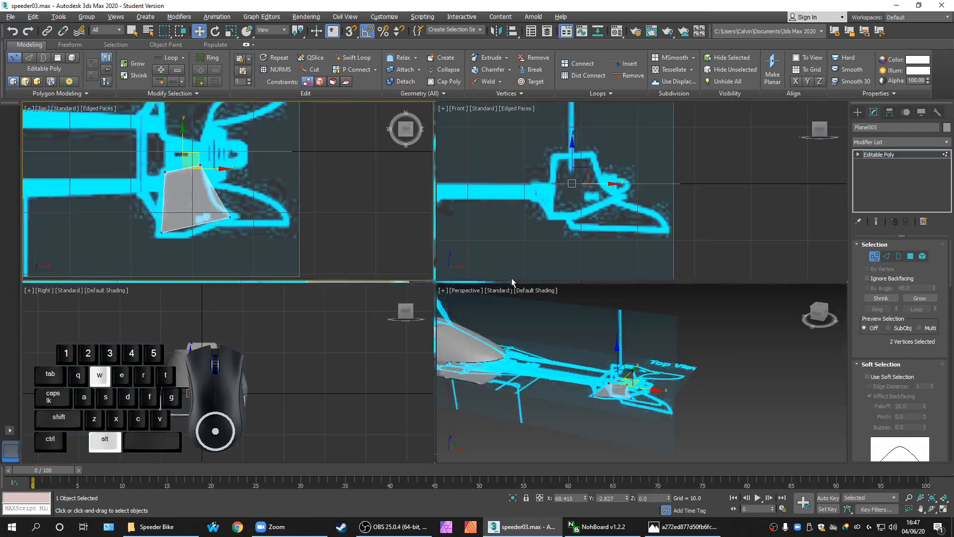
pyautogui.rightClick(572, 253)
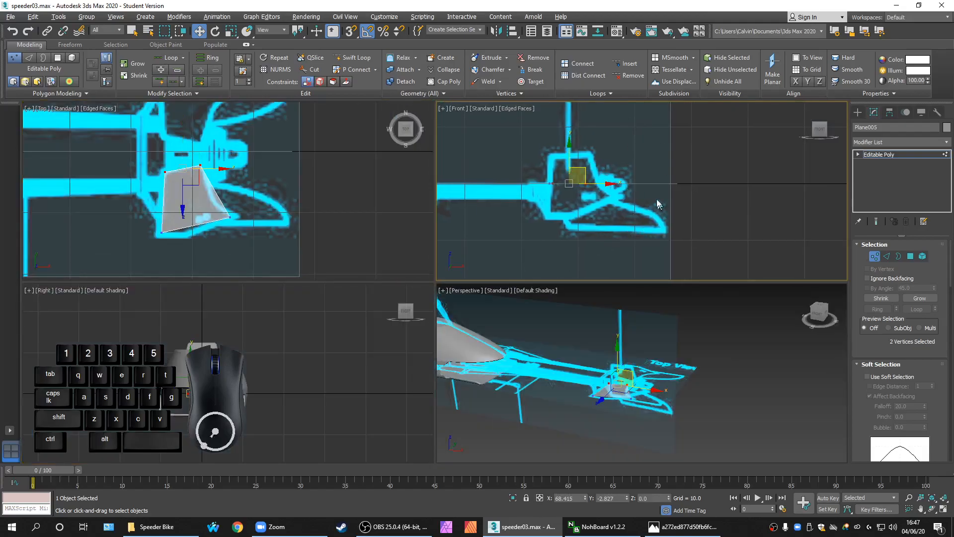
pyautogui.hotkey('alt', 'w')
# In the Front view, raise the fin's two top vertices and lower the two bottom ones along the blueprint fin
pyautogui.moveTo(308, 281); pyautogui.dragTo(421, 292, button='middle')
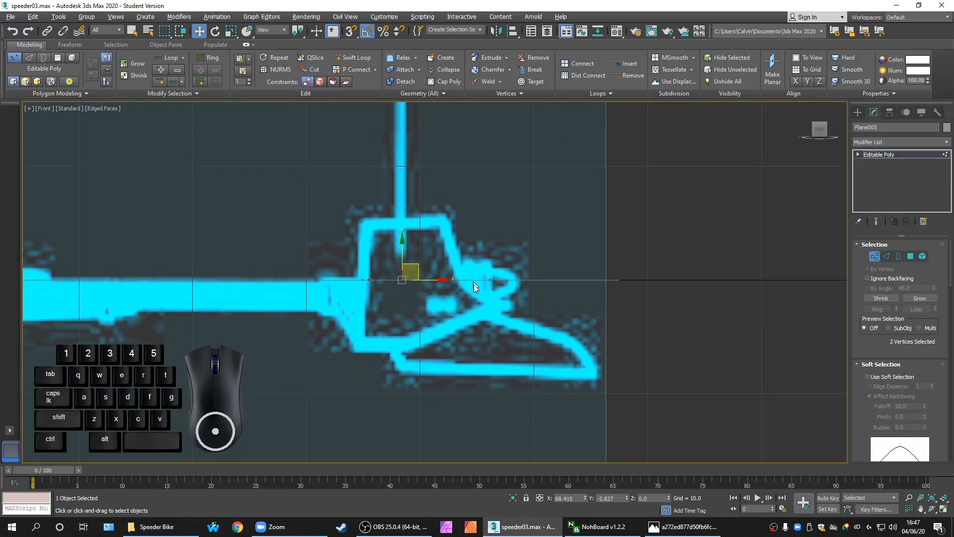
pyautogui.scroll(2, 457, 291)
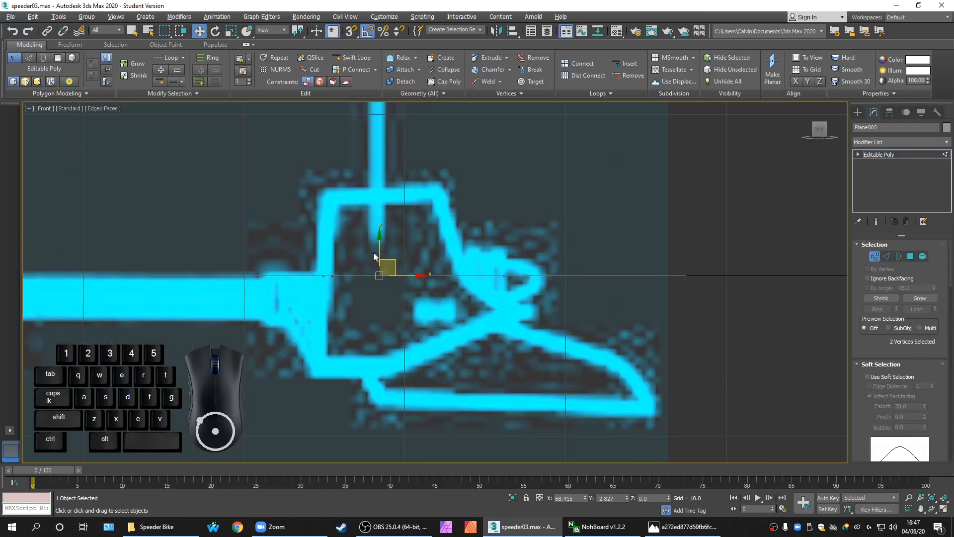
pyautogui.moveTo(379, 253); pyautogui.dragTo(391, 174)
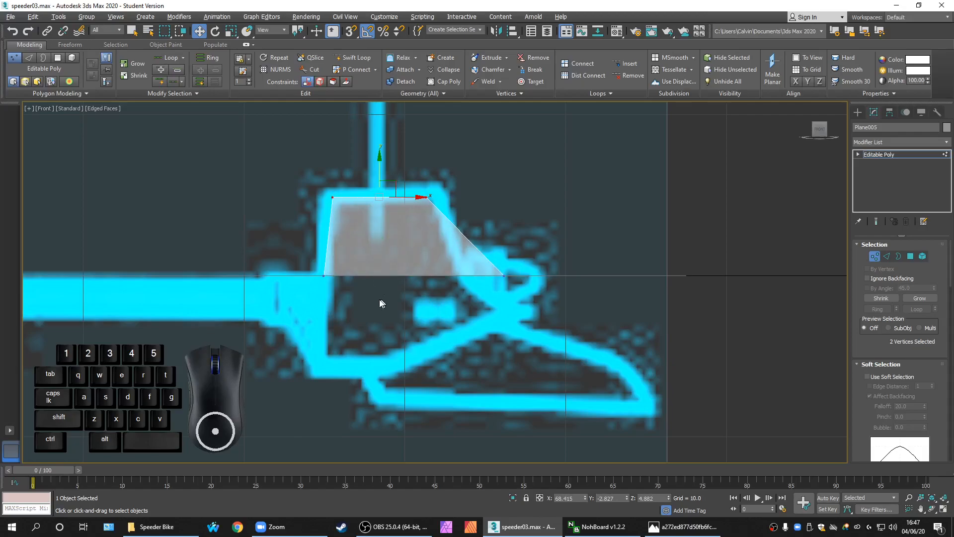
pyautogui.moveTo(312, 255); pyautogui.dragTo(542, 327)
pyautogui.moveTo(415, 246); pyautogui.dragTo(416, 287)
# Drop the bottom-left vertex slightly and move the right-hand vertex up-left onto the outline
pyautogui.click(324, 317)
pyautogui.moveTo(343, 341); pyautogui.dragTo(345, 345)
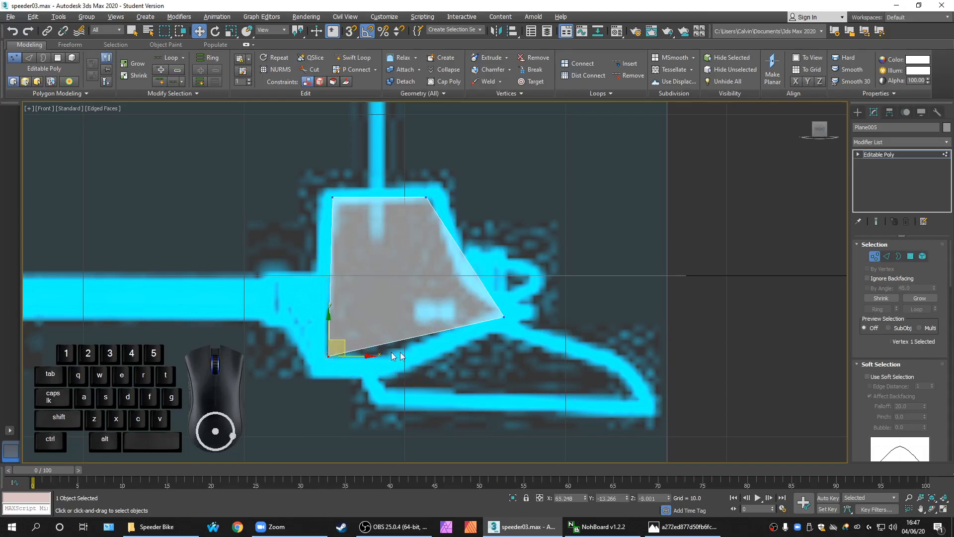
pyautogui.moveTo(473, 284); pyautogui.dragTo(523, 342)
pyautogui.moveTo(522, 304); pyautogui.dragTo(516, 297)
pyautogui.click(471, 361)
pyautogui.moveTo(457, 366); pyautogui.dragTo(476, 350, button='middle')
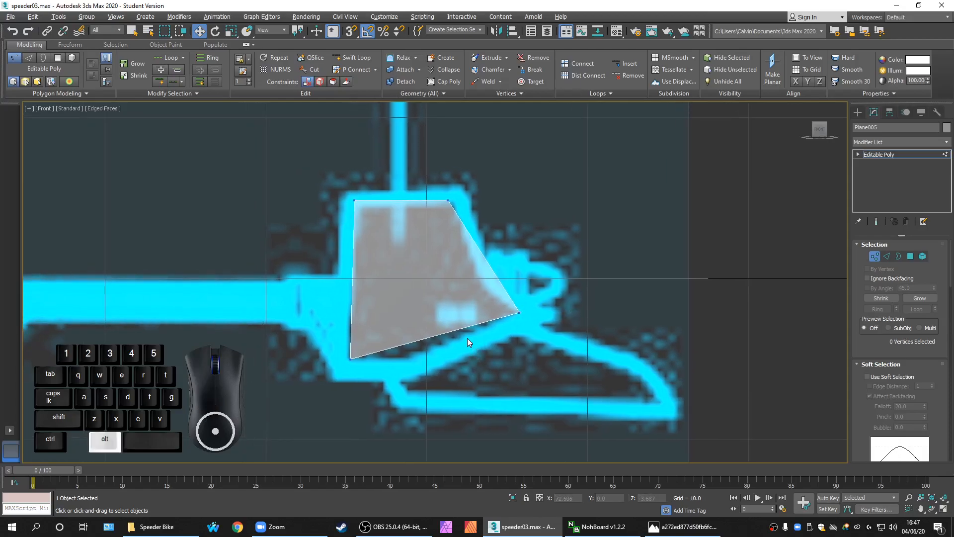
# Switch to four views and adjust the lower-left vertex in the Top view
pyautogui.hotkey('alt', 'w')
pyautogui.moveTo(331, 251); pyautogui.dragTo(339, 240, button='middle')
pyautogui.scroll(2, 197, 195)
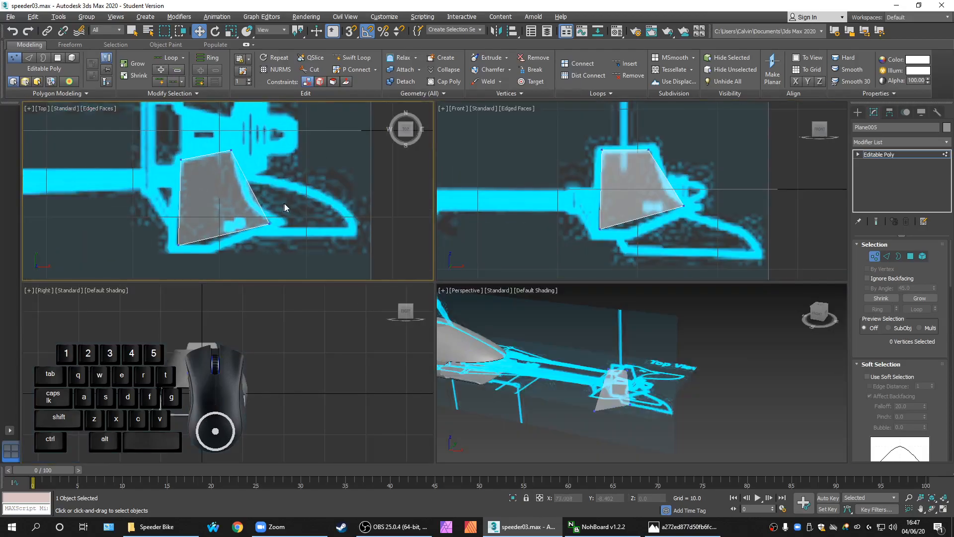
pyautogui.moveTo(163, 235); pyautogui.dragTo(192, 239)
pyautogui.scroll(2, 201, 256)
pyautogui.moveTo(209, 120); pyautogui.dragTo(168, 162, button='middle')
pyautogui.scroll(-2, 174, 166)
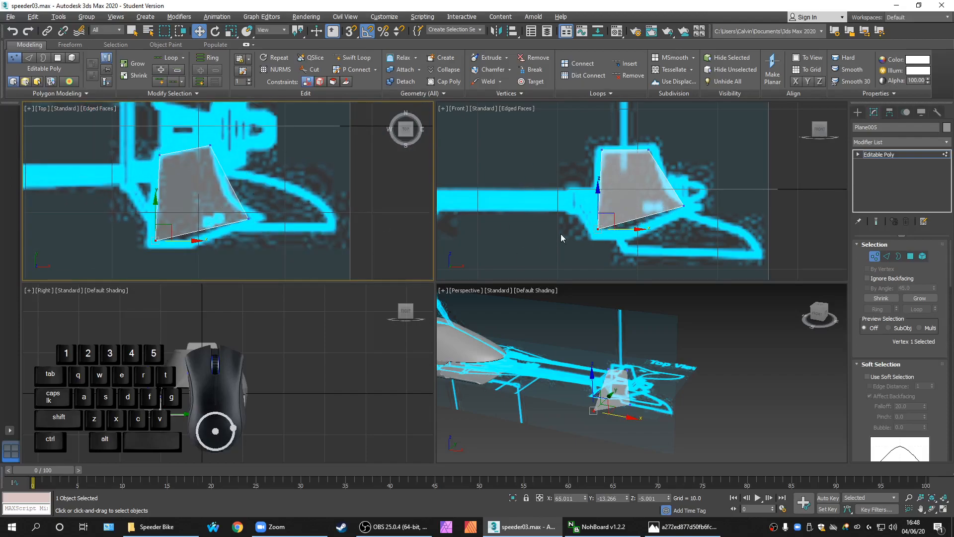
# In a maximized Front view, nudge the top-right vertex onto the outline, then restore four views
pyautogui.moveTo(566, 203); pyautogui.dragTo(553, 203, button='middle')
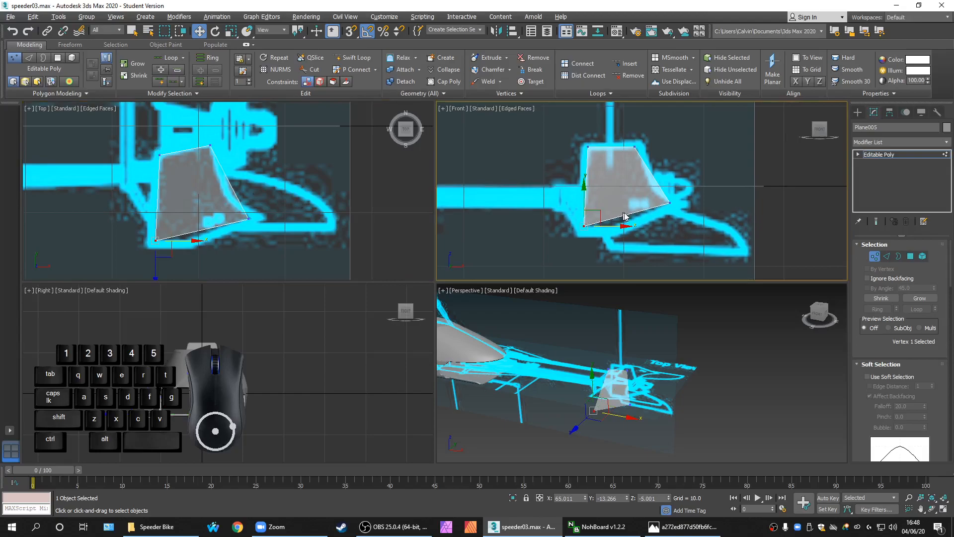
pyautogui.hotkey('alt', 'w')
pyautogui.scroll(-1, 527, 243)
pyautogui.scroll(2, 521, 300)
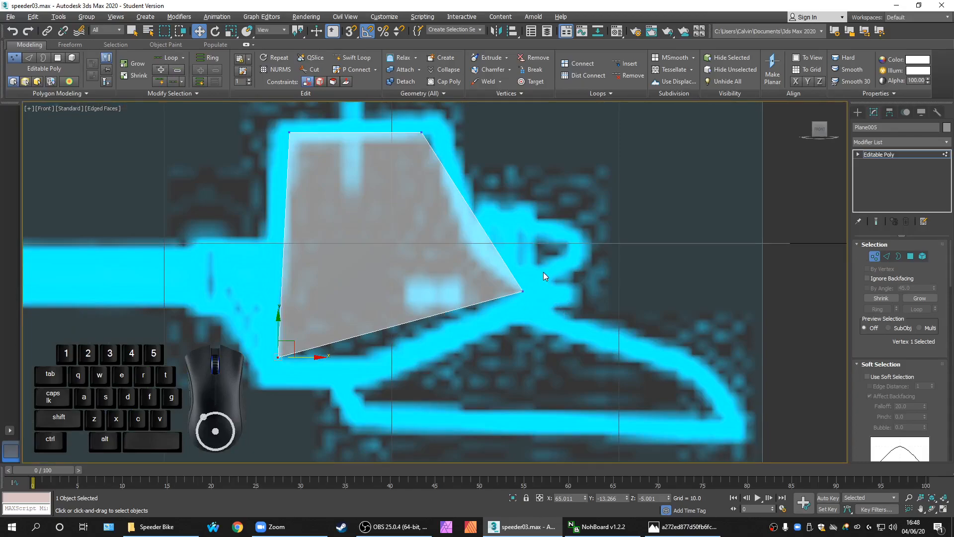
pyautogui.moveTo(563, 274); pyautogui.dragTo(565, 317, button='middle')
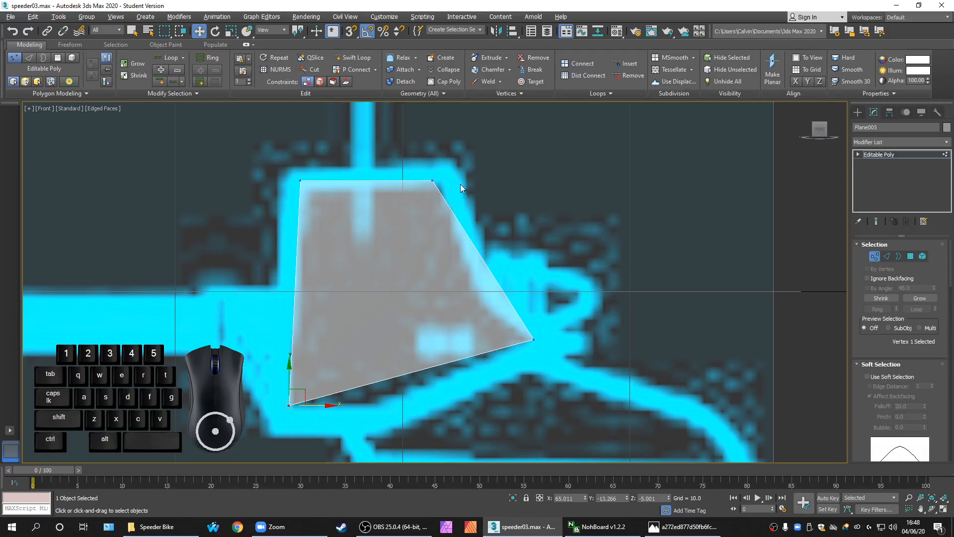
pyautogui.moveTo(456, 199); pyautogui.dragTo(472, 181)
pyautogui.click(477, 231)
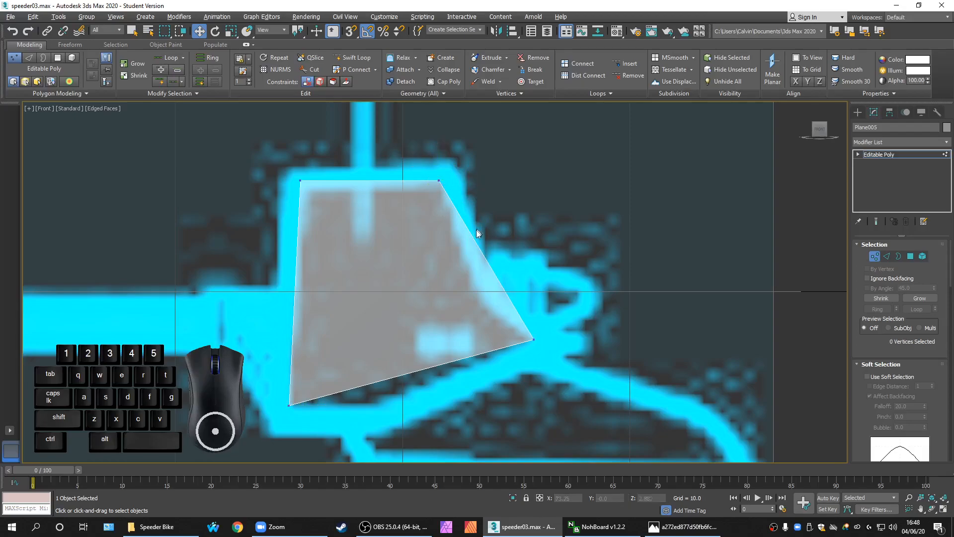
pyautogui.hotkey('alt', 'w')
pyautogui.scroll(3, 216, 149)
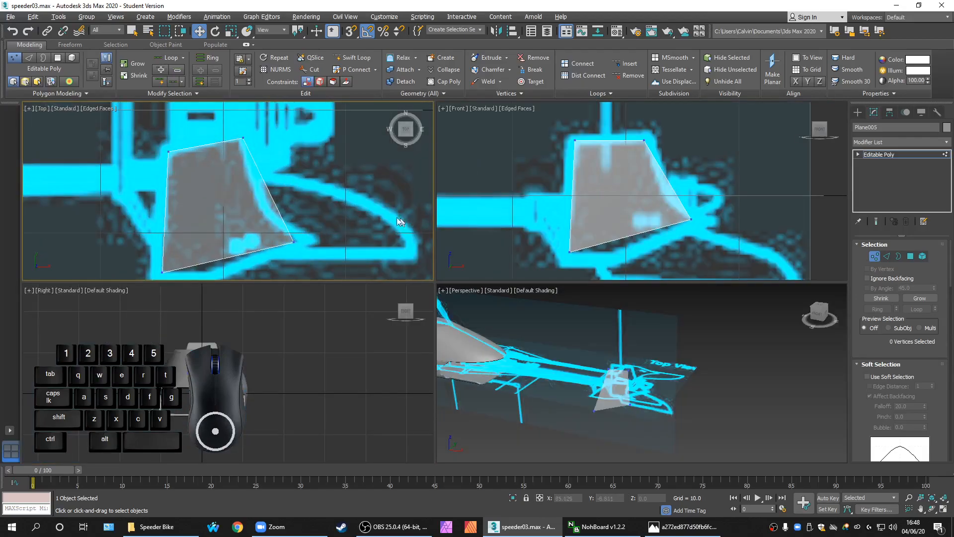
# Maximize the Front view, recentre the fin, then go back to four views
pyautogui.middleClick(542, 224)
pyautogui.hotkey('alt', 'w')
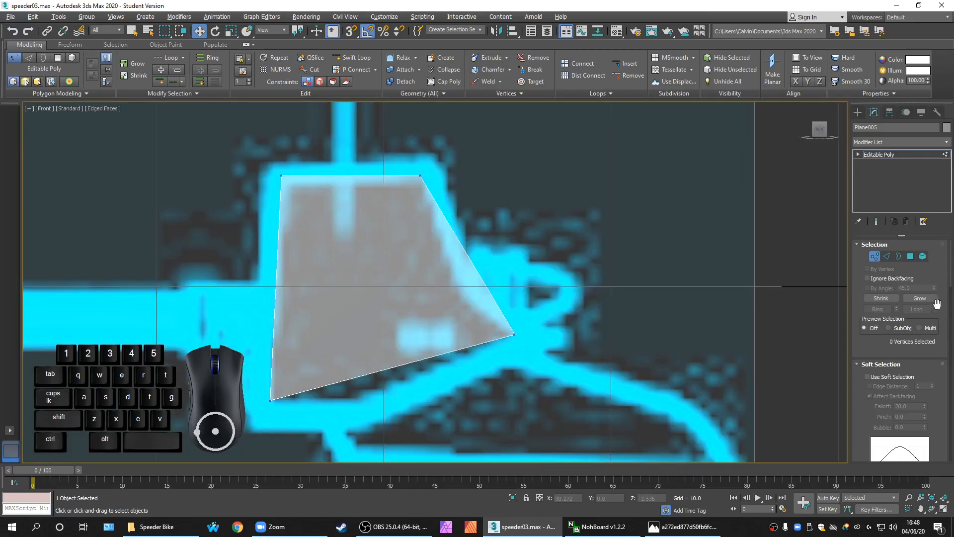
pyautogui.moveTo(950, 271); pyautogui.dragTo(804, 288)
pyautogui.click(950, 258)
pyautogui.moveTo(950, 258); pyautogui.dragTo(922, 368)
pyautogui.moveTo(477, 341); pyautogui.dragTo(447, 350, button='middle')
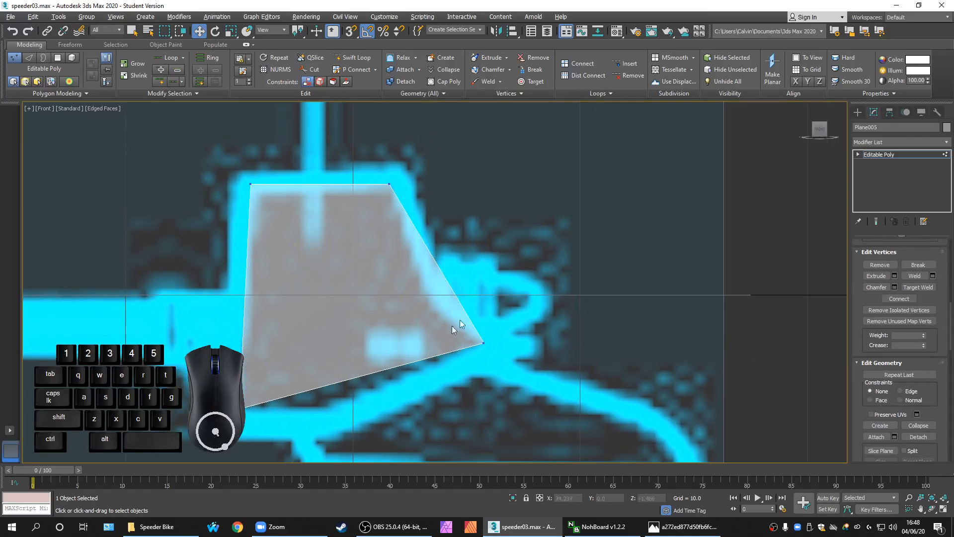
pyautogui.moveTo(525, 302); pyautogui.dragTo(532, 303, button='middle')
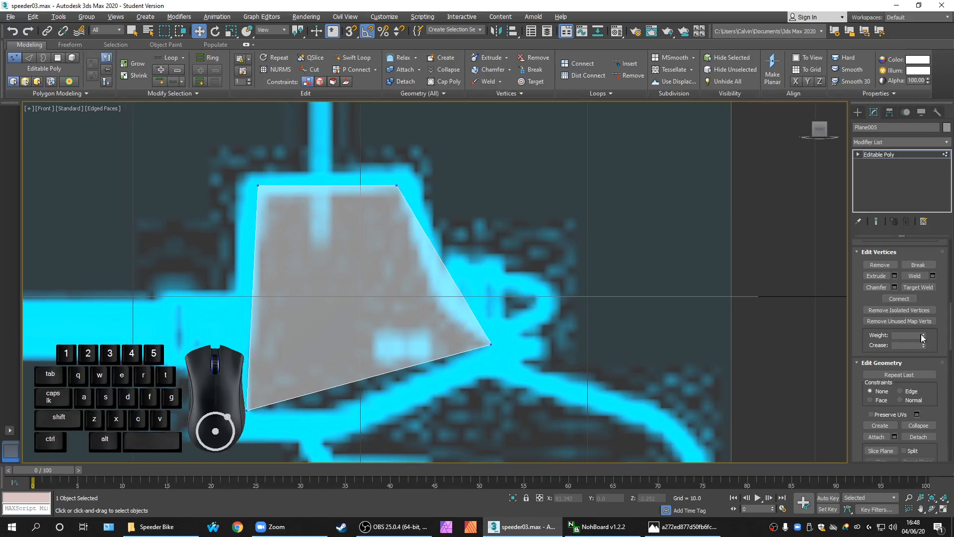
pyautogui.hotkey('alt', 'w')
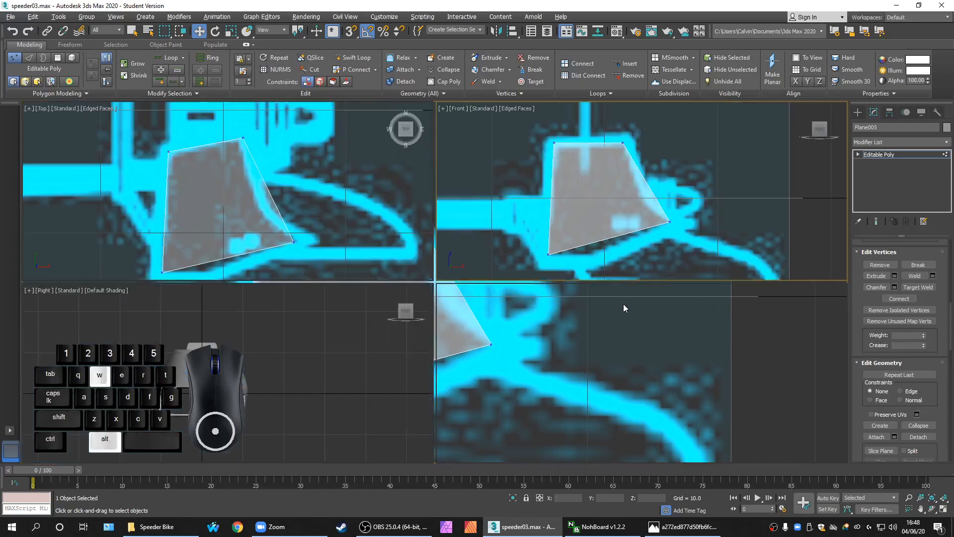
# Maximize the side view and inspect the fin edge-on against the visor
pyautogui.moveTo(239, 393); pyautogui.dragTo(272, 408, button='middle')
pyautogui.hotkey('alt', 'w')
pyautogui.moveTo(389, 367); pyautogui.dragTo(338, 377, button='middle')
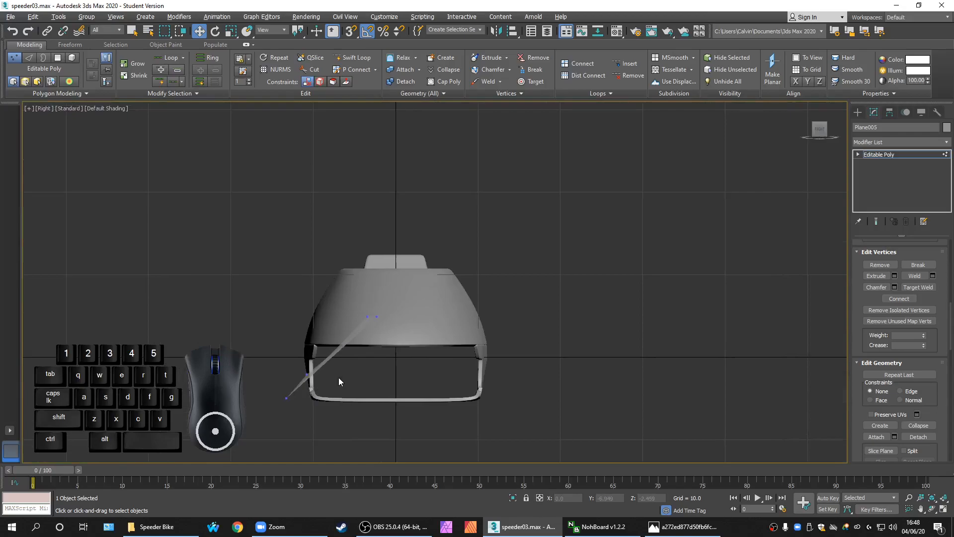
pyautogui.scroll(6, 339, 376)
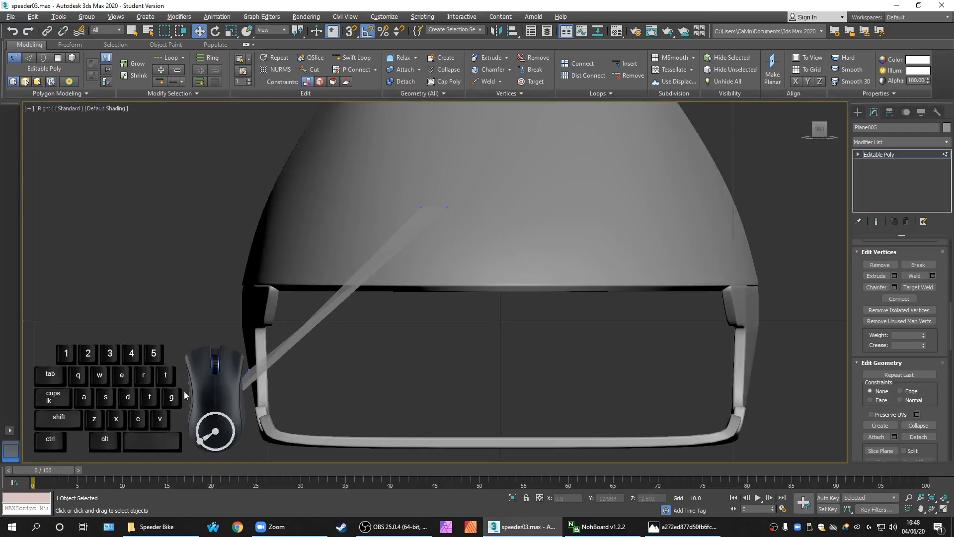
pyautogui.scroll(-3, 383, 320)
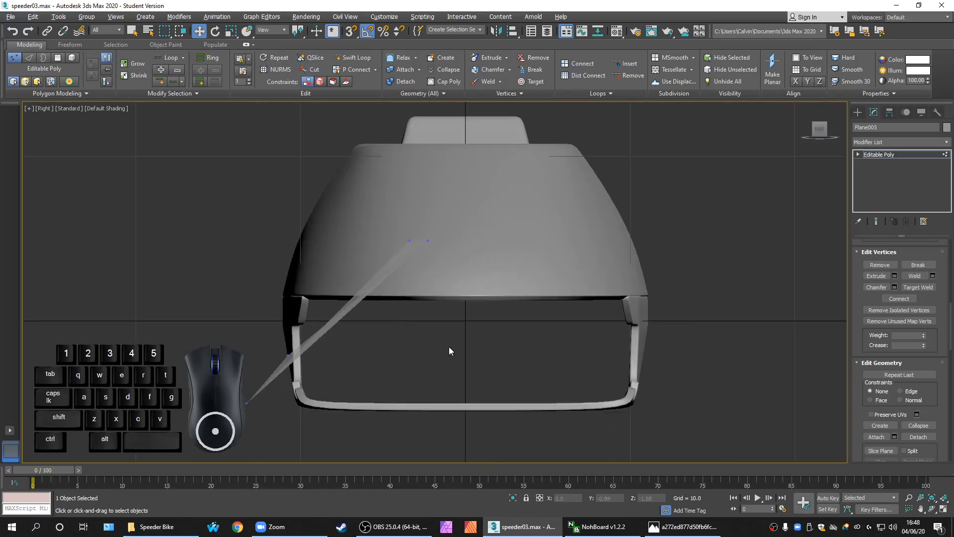
pyautogui.moveTo(430, 334); pyautogui.dragTo(385, 342, button='middle')
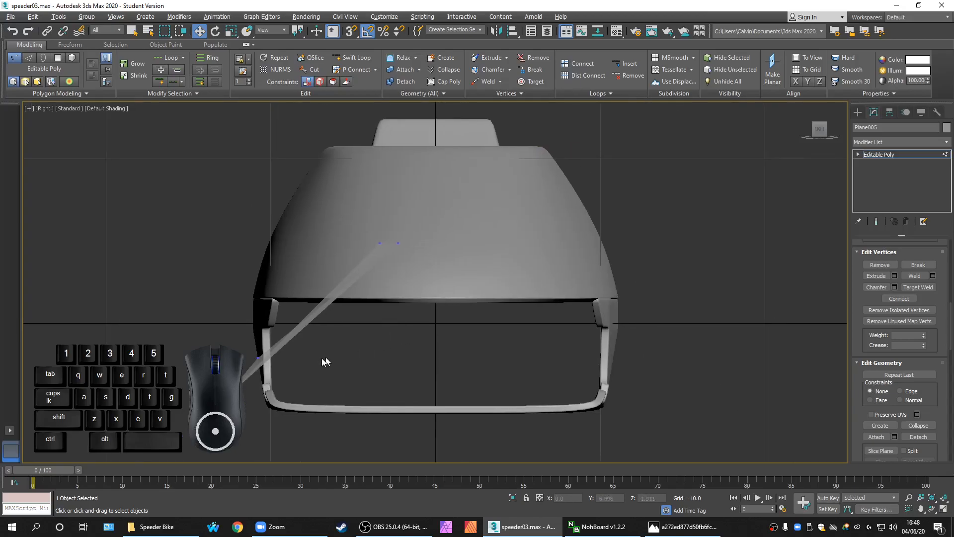
pyautogui.click(379, 243)
pyautogui.hotkey('alt', 'w')
# Bring the Front view of the fin up full-size again
pyautogui.click(652, 240)
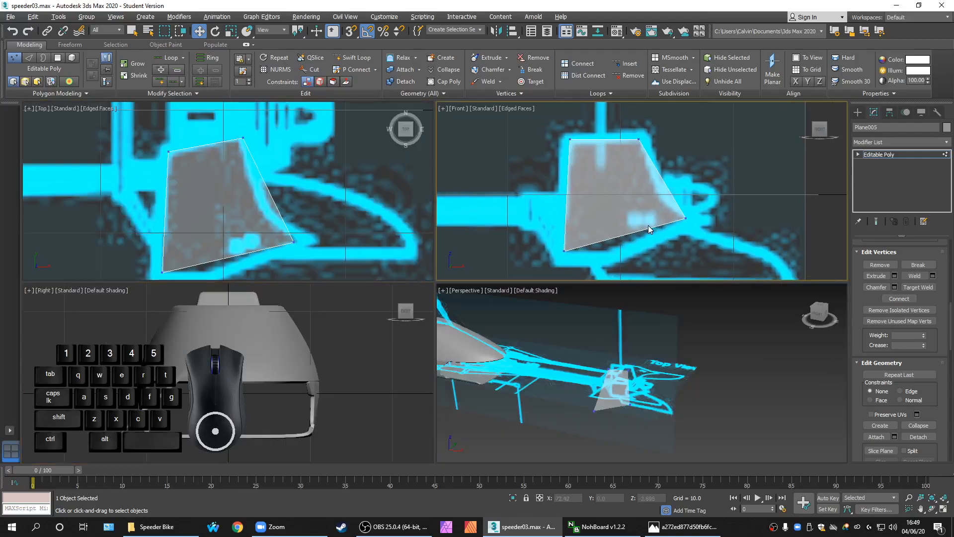
pyautogui.hotkey('alt', 'w')
pyautogui.scroll(-1, 591, 266)
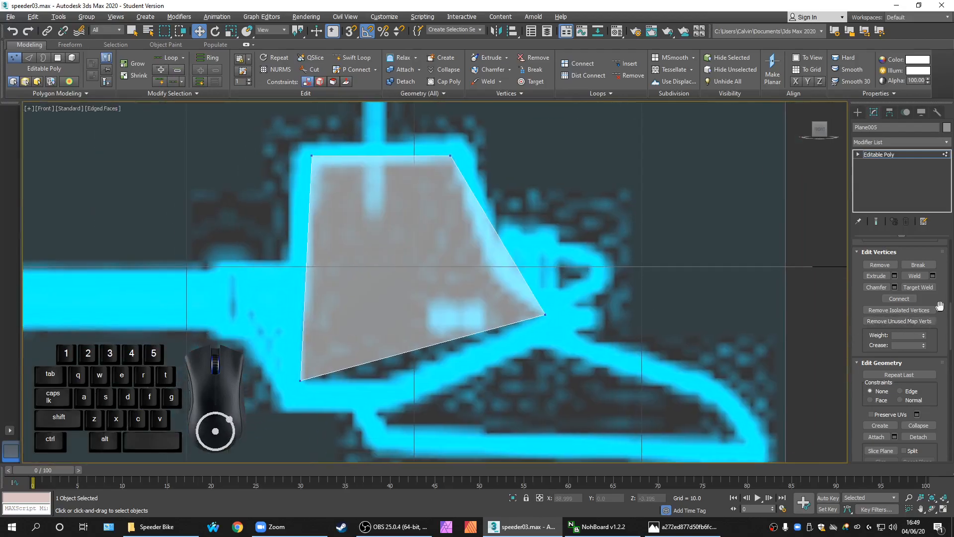
pyautogui.moveTo(950, 310); pyautogui.dragTo(949, 339)
# Cut a new edge across the fin from its top edge down to its bottom edge
pyautogui.click(919, 304)
pyautogui.moveTo(417, 350); pyautogui.dragTo(412, 398, button='middle')
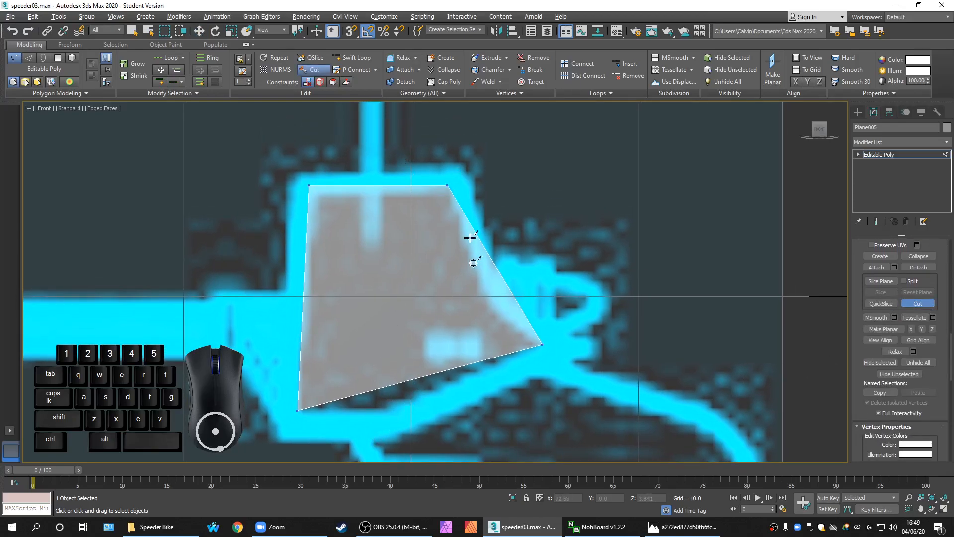
pyautogui.scroll(-1, 503, 348)
pyautogui.moveTo(503, 348); pyautogui.dragTo(503, 296, button='middle')
pyautogui.scroll(1, 414, 409)
pyautogui.scroll(-1, 454, 344)
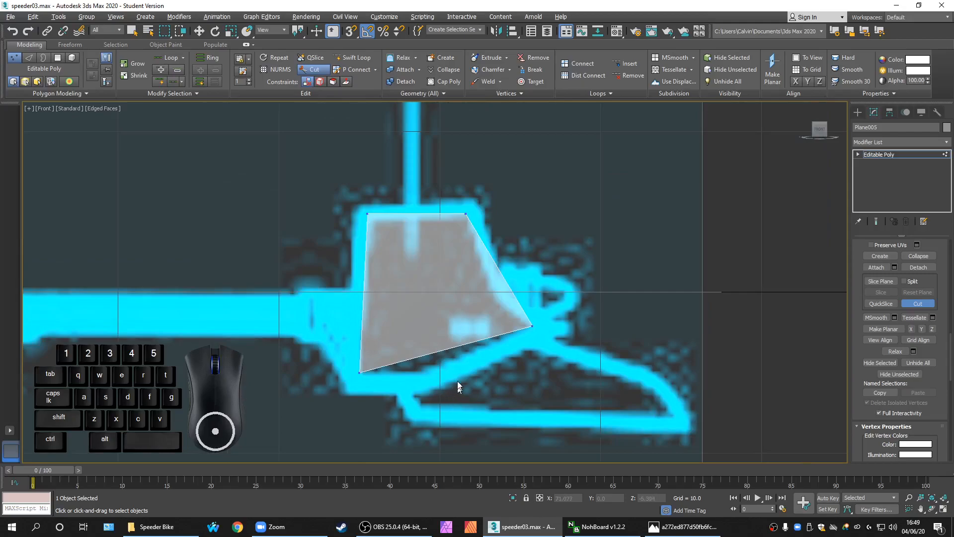
pyautogui.moveTo(416, 379); pyautogui.dragTo(415, 388, button='middle')
pyautogui.scroll(1, 417, 387)
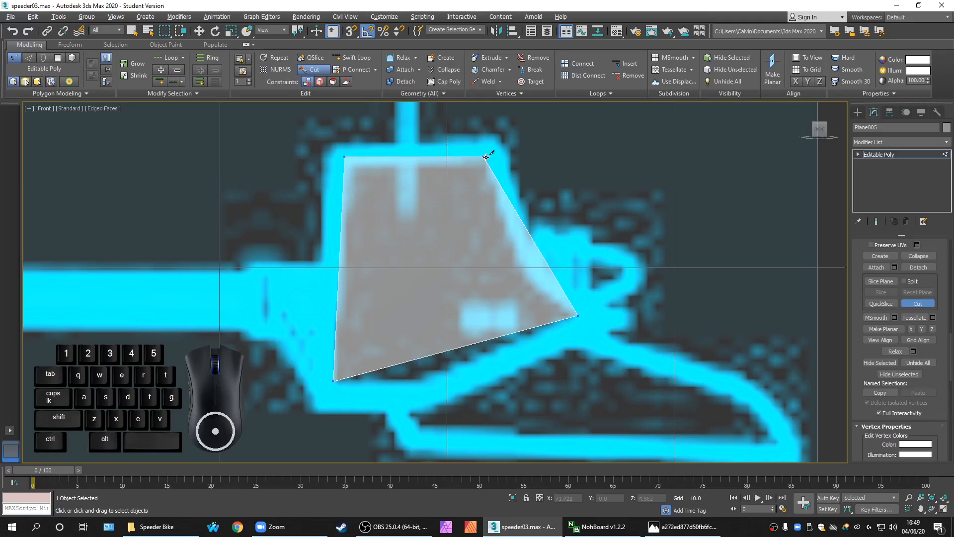
pyautogui.click(453, 157)
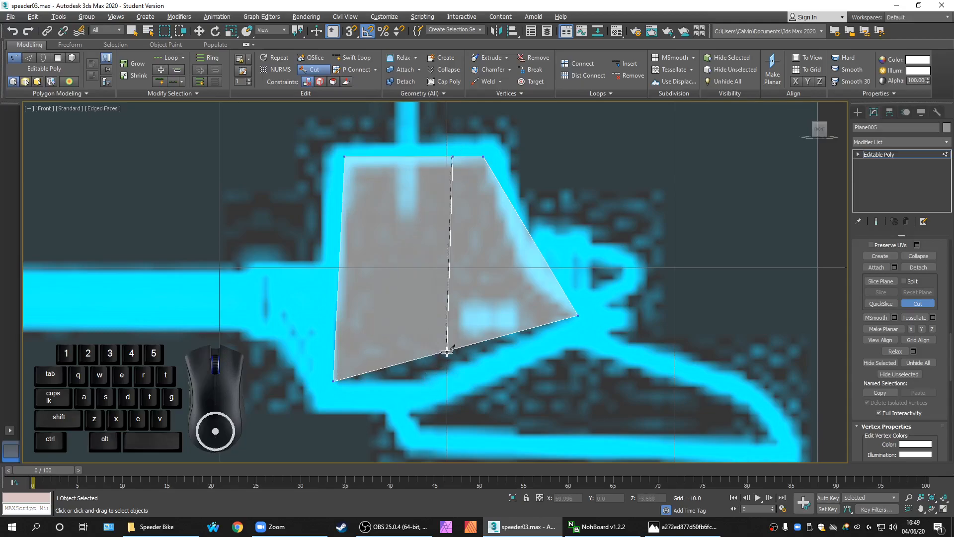
pyautogui.click(422, 355)
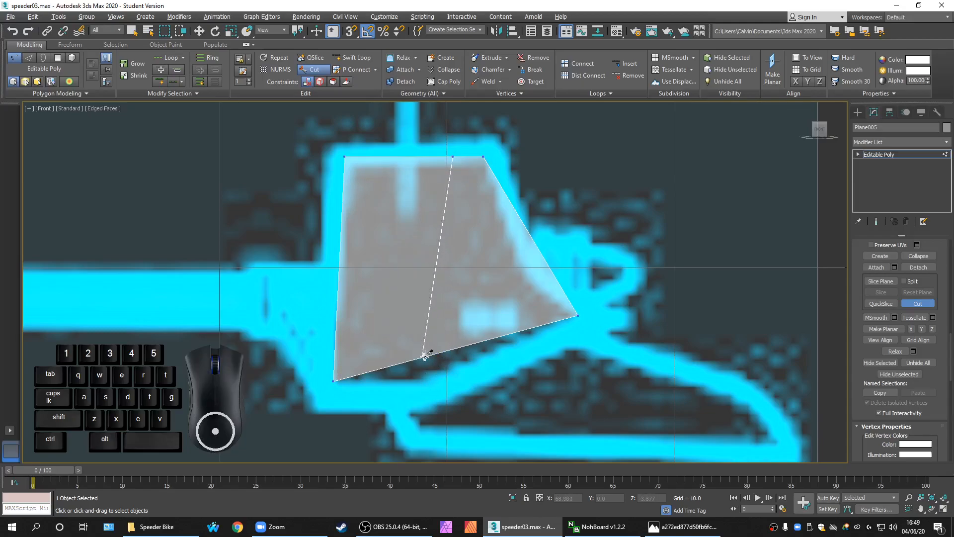
pyautogui.rightClick(451, 389)
# Slide the bottom cut vertex onto the lower edge and shift the top one right
pyautogui.click(422, 356)
pyautogui.moveTo(430, 349); pyautogui.dragTo(437, 372)
pyautogui.click(526, 408)
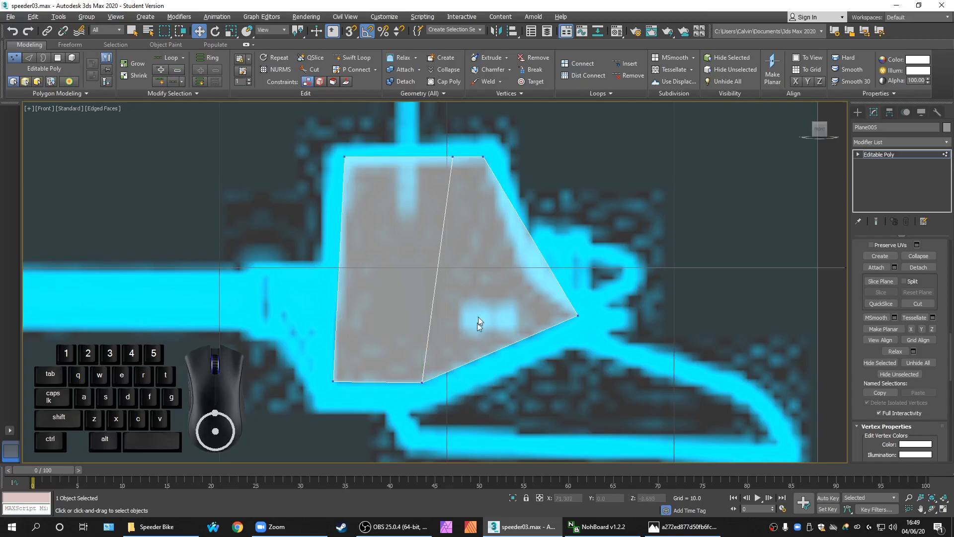
pyautogui.moveTo(411, 124); pyautogui.dragTo(499, 153)
pyautogui.click(530, 382)
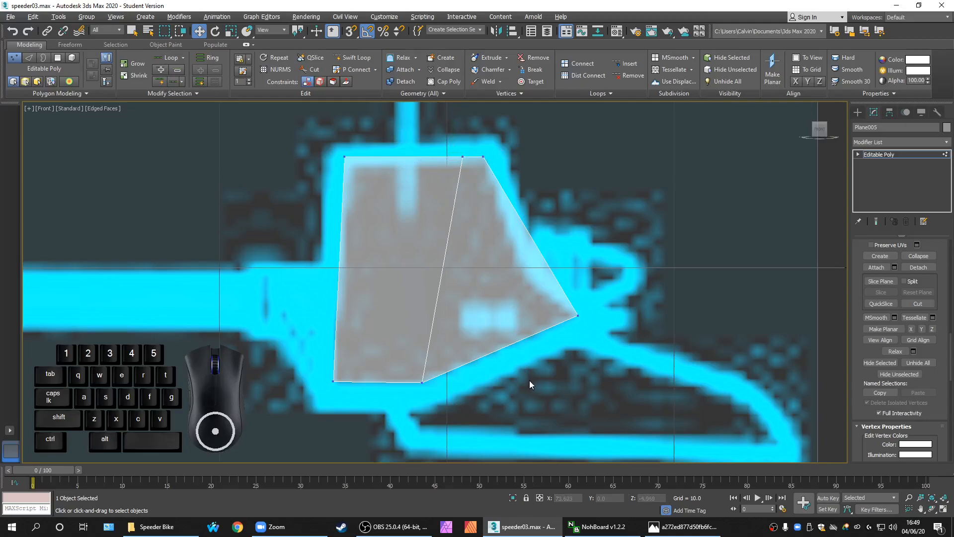
pyautogui.scroll(-3, 561, 340)
pyautogui.scroll(2, 556, 287)
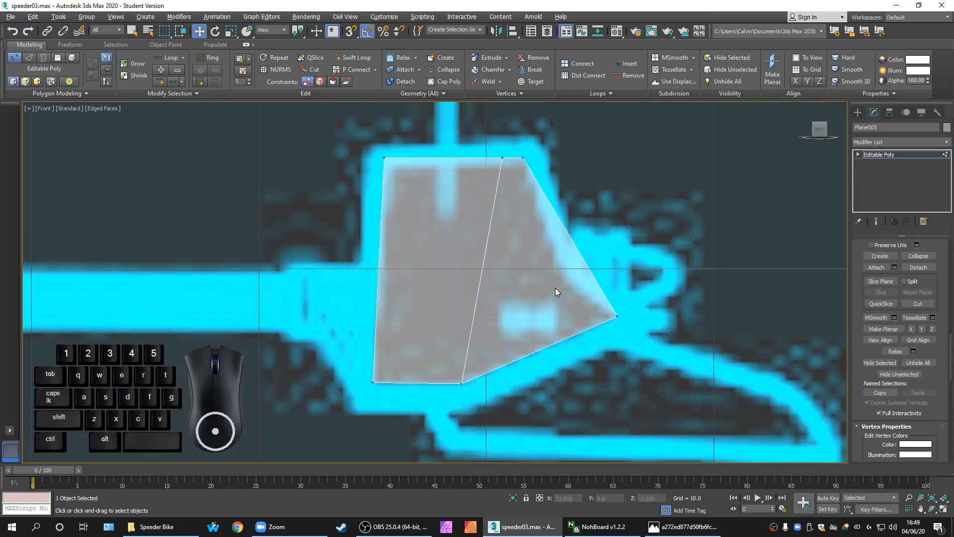
pyautogui.moveTo(532, 284); pyautogui.dragTo(490, 287, button='middle')
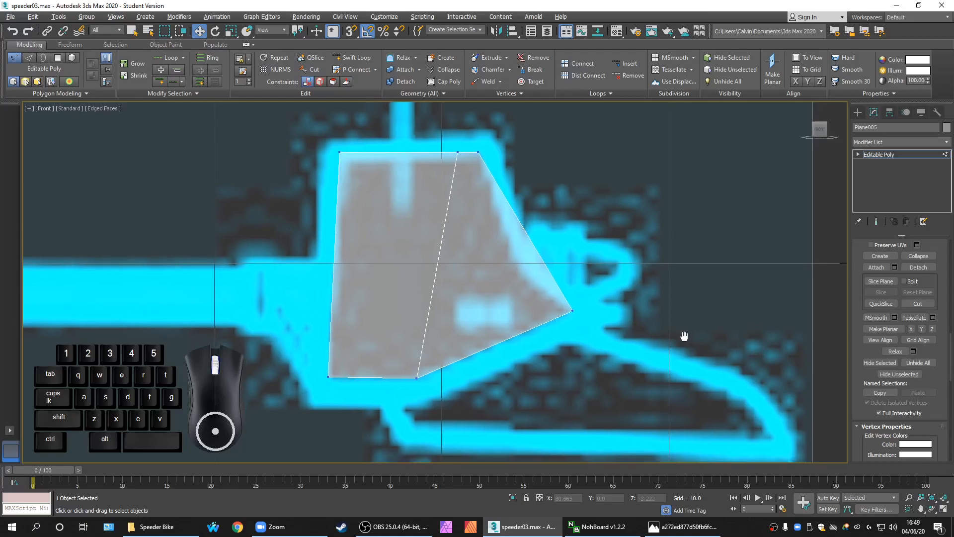
pyautogui.hotkey('alt', 'w')
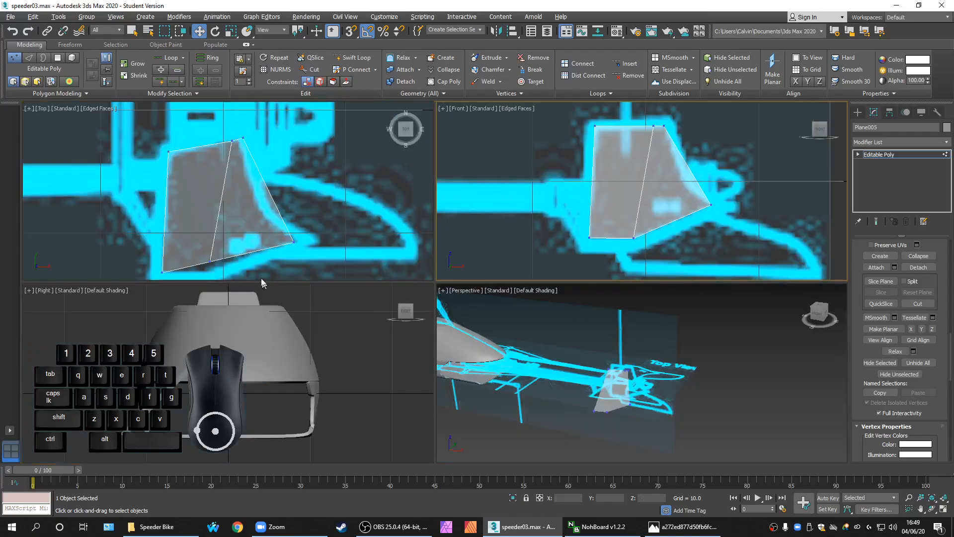
# Try moving the fin's right-hand corner vertex along Y, then undo it
pyautogui.click(290, 242)
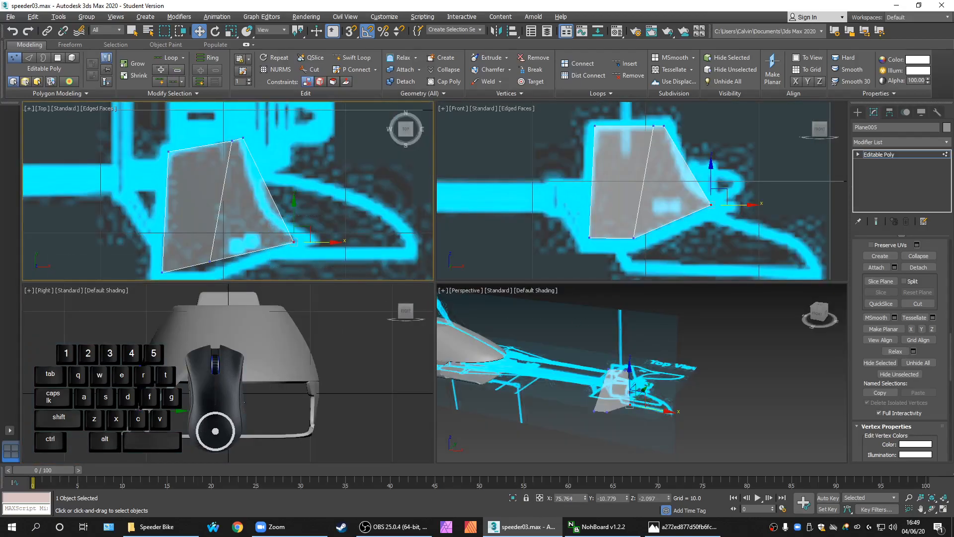
pyautogui.moveTo(549, 241); pyautogui.dragTo(535, 221, button='middle')
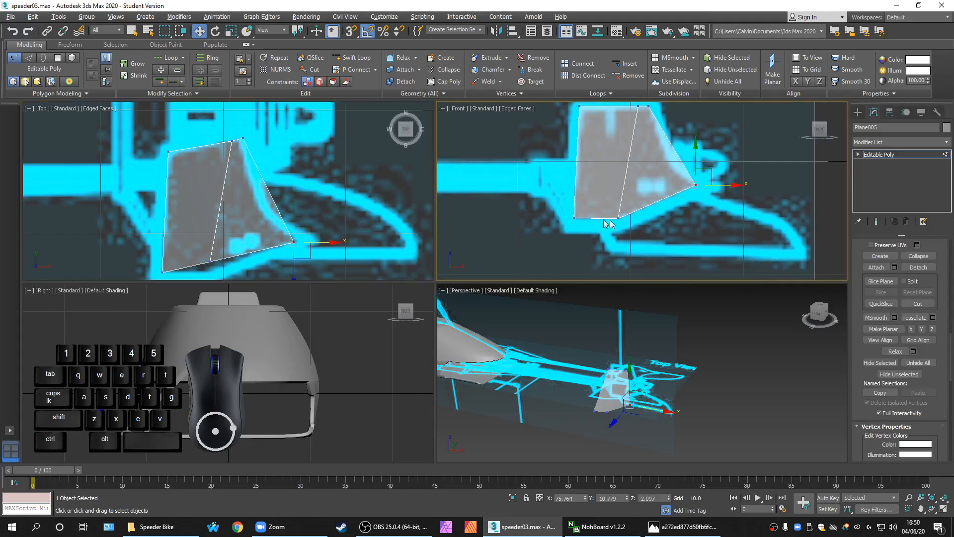
pyautogui.moveTo(287, 232); pyautogui.dragTo(283, 231, button='middle')
pyautogui.rightClick(209, 388)
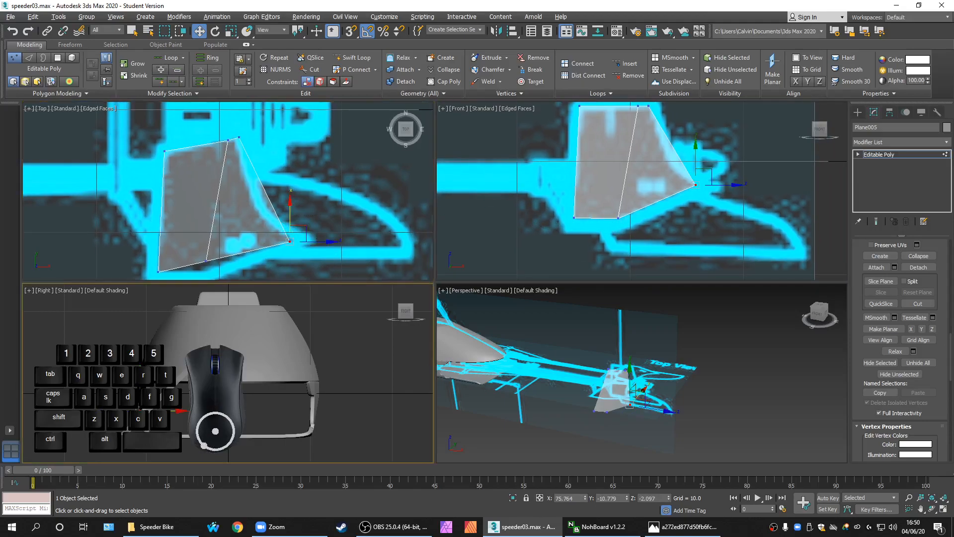
pyautogui.moveTo(175, 413); pyautogui.dragTo(218, 412)
pyautogui.moveTo(287, 241); pyautogui.dragTo(296, 216, button='middle')
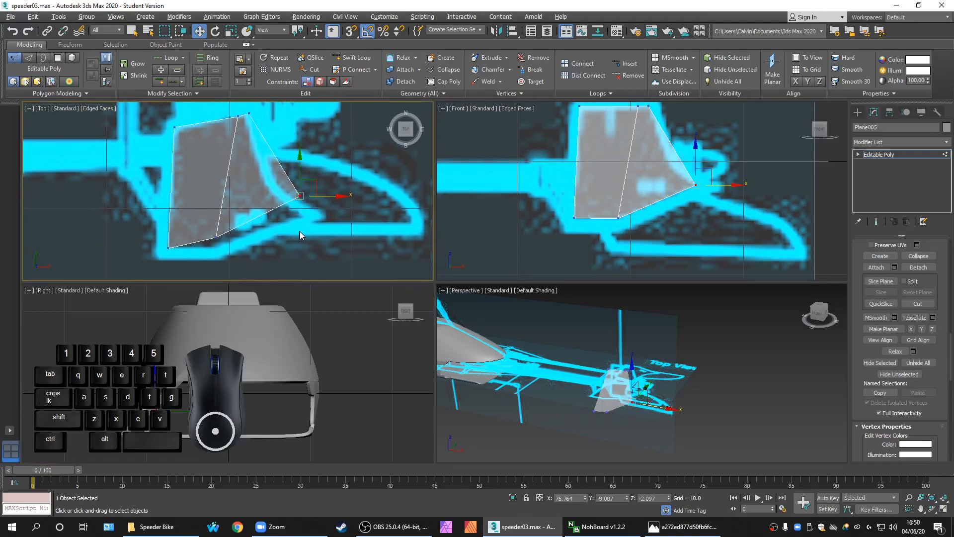
pyautogui.hotkey('ctrl', 'z')
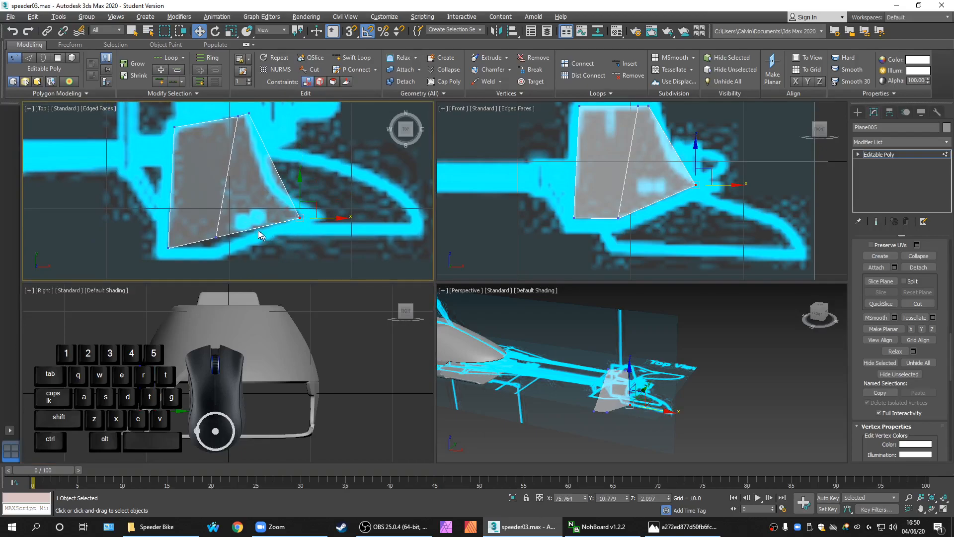
# Raise the right-hand corner vertex and move it onto the blueprint outline
pyautogui.moveTo(204, 227)
pyautogui.mouseDown()
pyautogui.moveTo(225, 245)
pyautogui.moveTo(215, 221)
pyautogui.mouseUp()
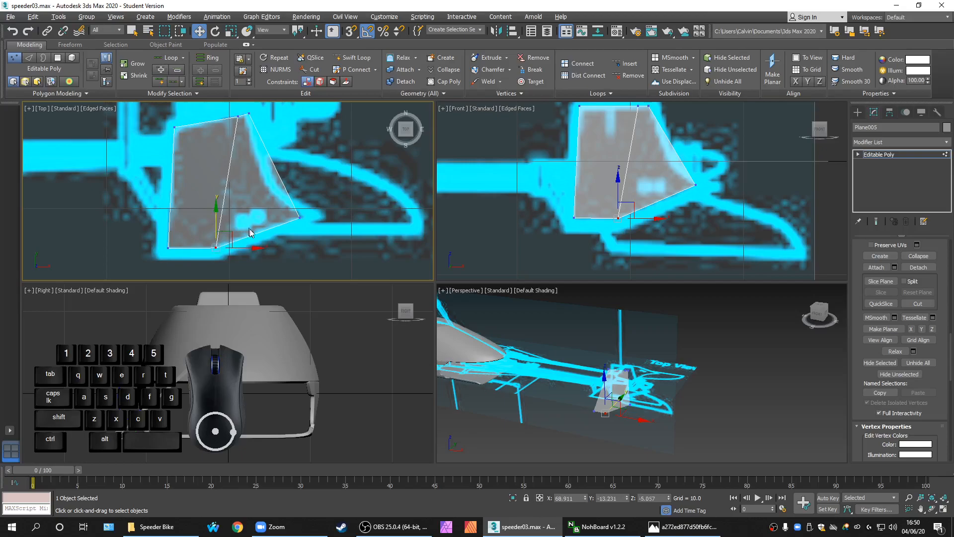
pyautogui.moveTo(294, 249); pyautogui.dragTo(283, 249, button='middle')
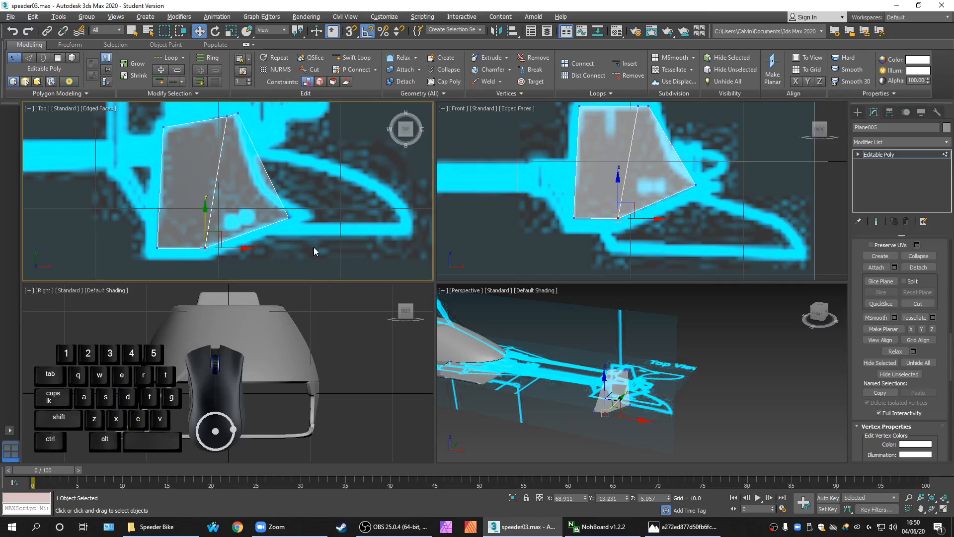
pyautogui.moveTo(322, 246); pyautogui.dragTo(265, 199)
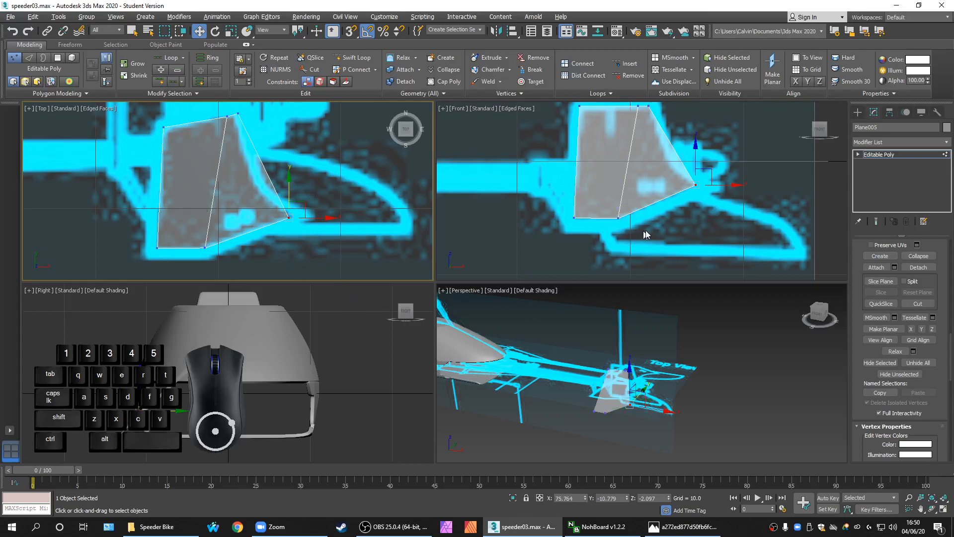
pyautogui.moveTo(643, 230); pyautogui.dragTo(611, 230, button='middle')
pyautogui.moveTo(659, 163); pyautogui.dragTo(646, 169)
pyautogui.moveTo(311, 207)
pyautogui.mouseDown(button='middle')
pyautogui.moveTo(297, 208)
pyautogui.moveTo(307, 208)
pyautogui.mouseUp(button='middle')
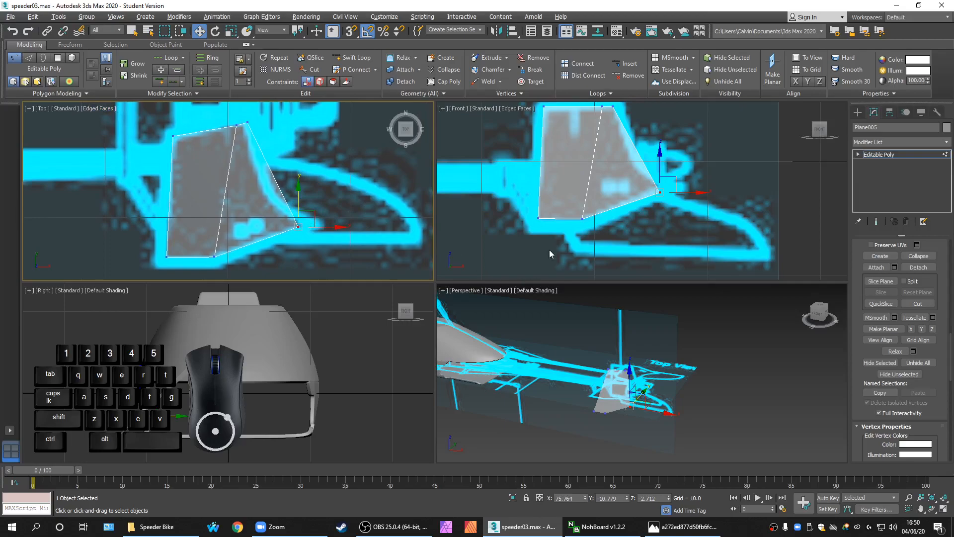
pyautogui.rightClick(655, 201)
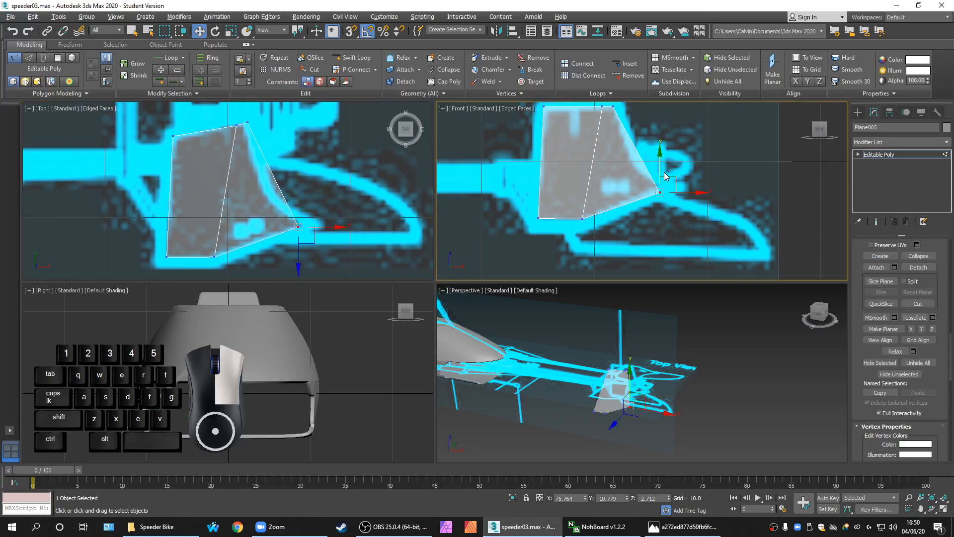
pyautogui.moveTo(657, 170); pyautogui.dragTo(635, 163)
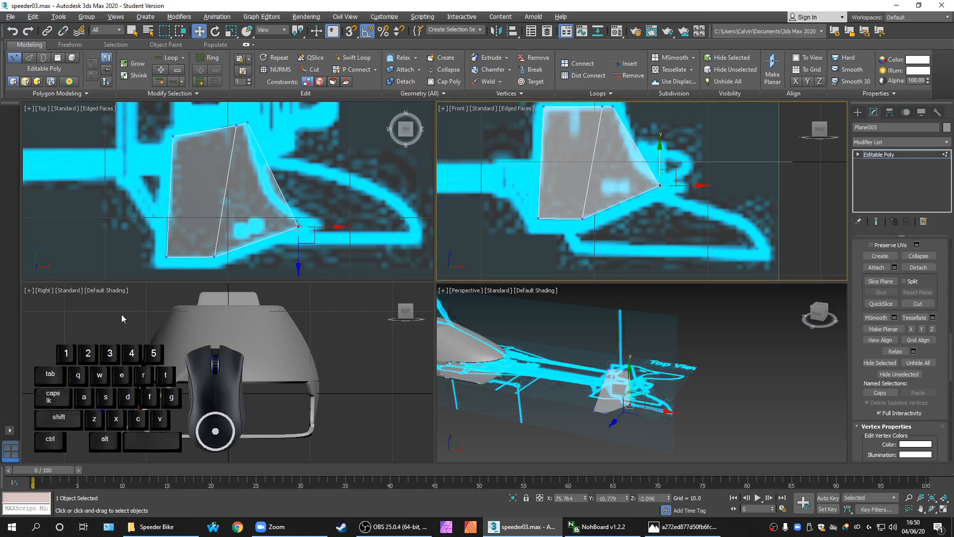
pyautogui.moveTo(274, 217); pyautogui.dragTo(250, 176, button='middle')
pyautogui.scroll(2, 298, 188)
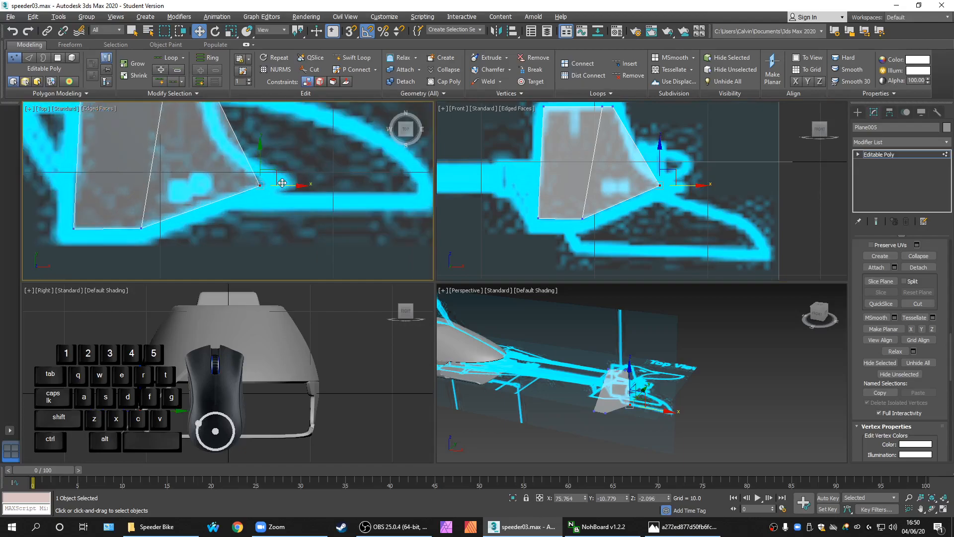
pyautogui.moveTo(290, 189); pyautogui.dragTo(295, 185)
# Move the fin's top vertex slightly left to match the blueprint
pyautogui.scroll(-4, 346, 200)
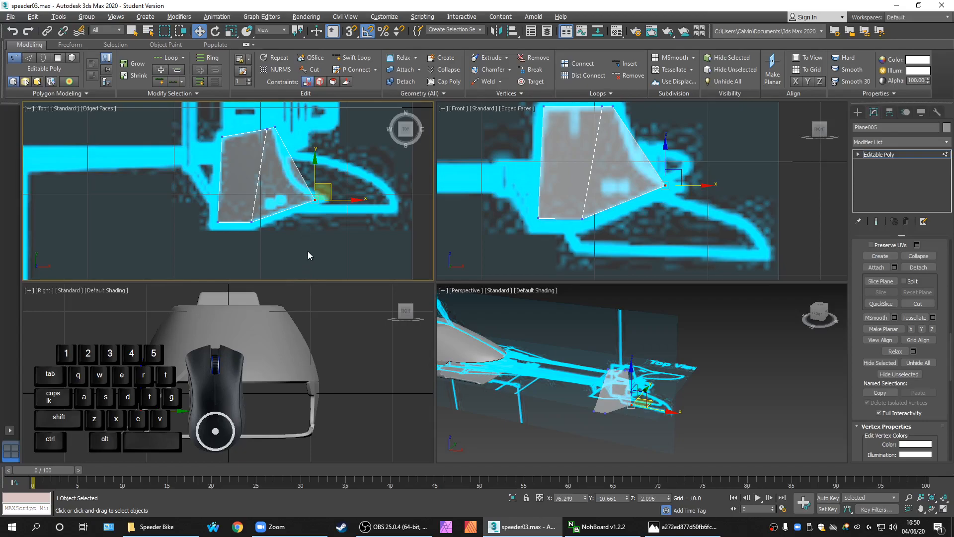
pyautogui.scroll(6, 310, 184)
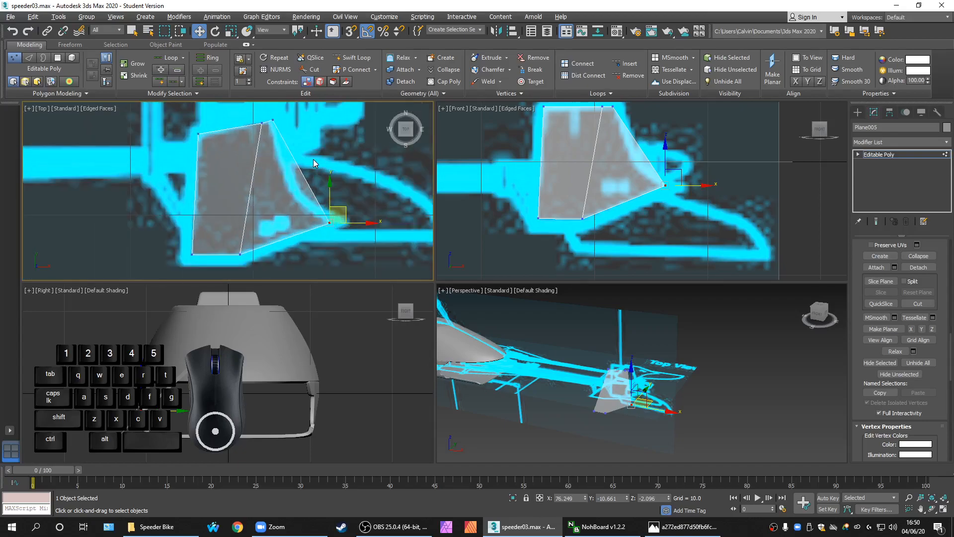
pyautogui.moveTo(291, 141); pyautogui.dragTo(321, 200, button='middle')
pyautogui.click(283, 158)
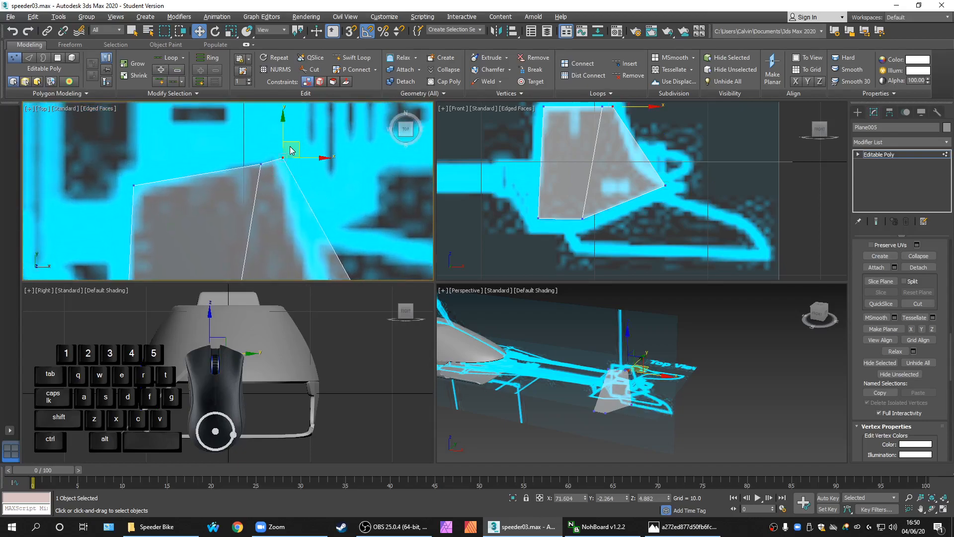
pyautogui.moveTo(302, 141); pyautogui.dragTo(274, 165)
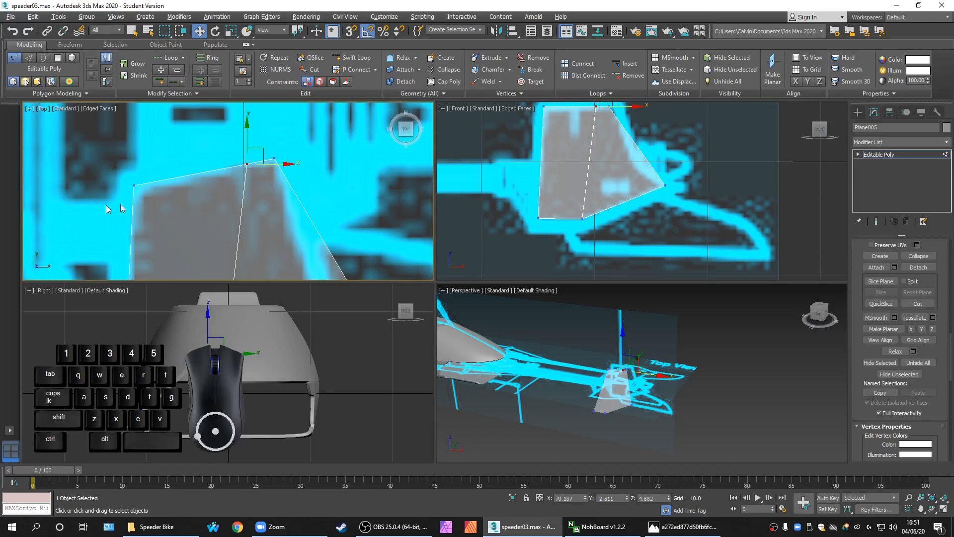
pyautogui.moveTo(266, 208); pyautogui.dragTo(260, 183, button='middle')
pyautogui.scroll(-6, 283, 205)
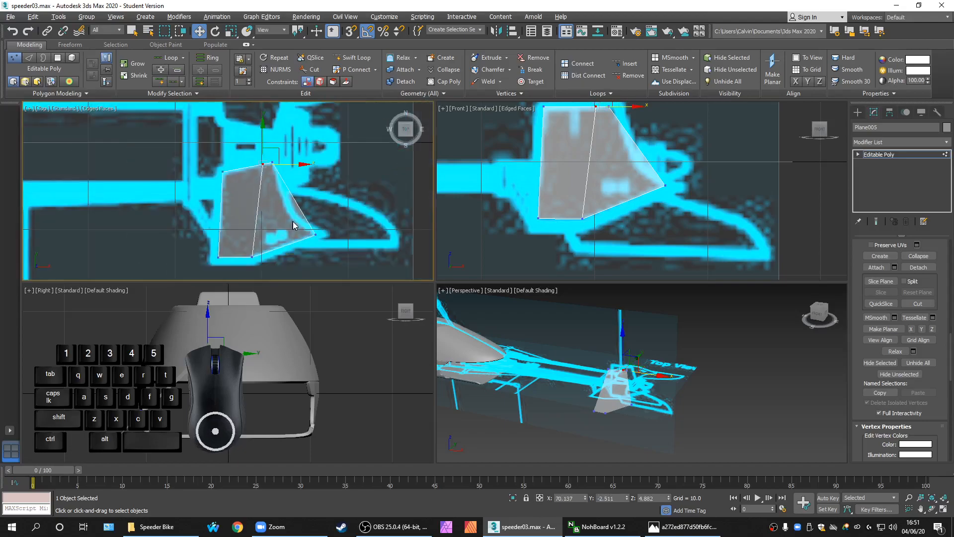
pyautogui.moveTo(289, 235); pyautogui.dragTo(283, 211, button='middle')
pyautogui.scroll(2, 274, 217)
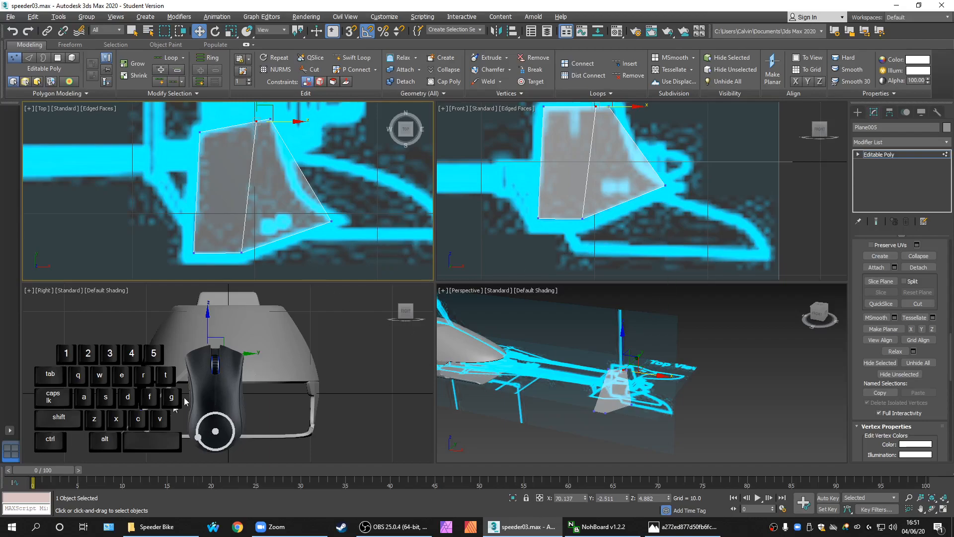
# Check the right-side vertex, then maximize the Top view
pyautogui.click(175, 427)
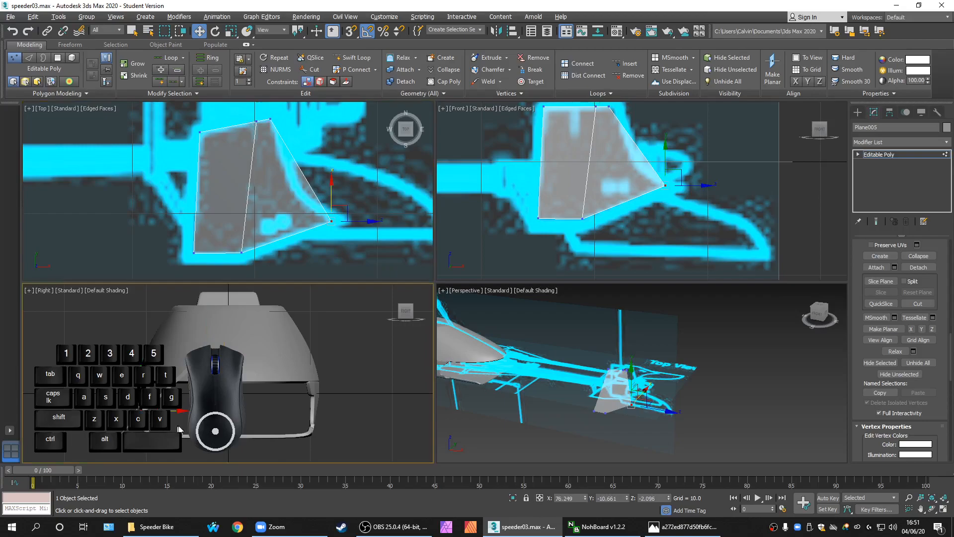
pyautogui.click(248, 389)
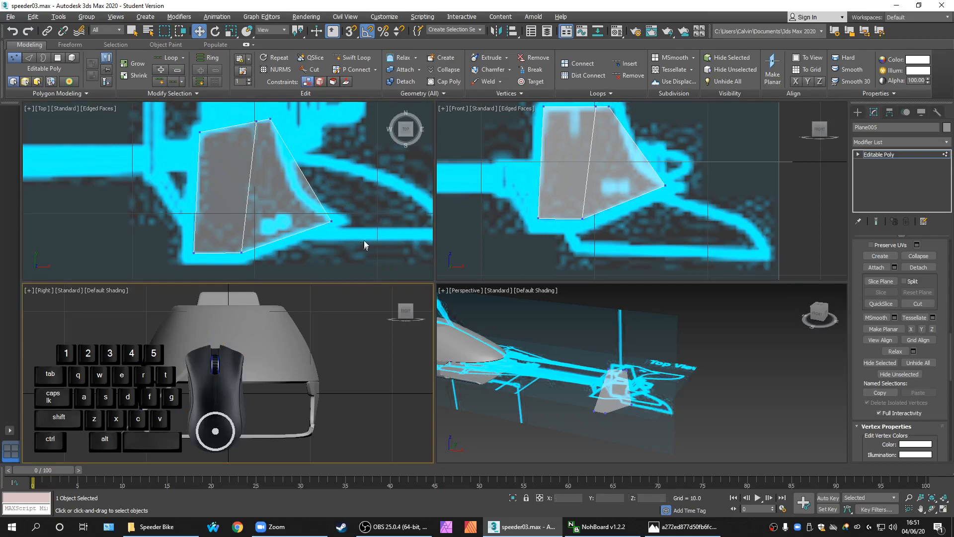
pyautogui.moveTo(945, 342); pyautogui.dragTo(947, 258)
pyautogui.moveTo(241, 217); pyautogui.dragTo(241, 205, button='middle')
pyautogui.hotkey('alt', 'w')
# Cut the first edge from the fin's right edge through the middle edge to the left edge
pyautogui.moveTo(398, 236); pyautogui.dragTo(278, 238, button='middle')
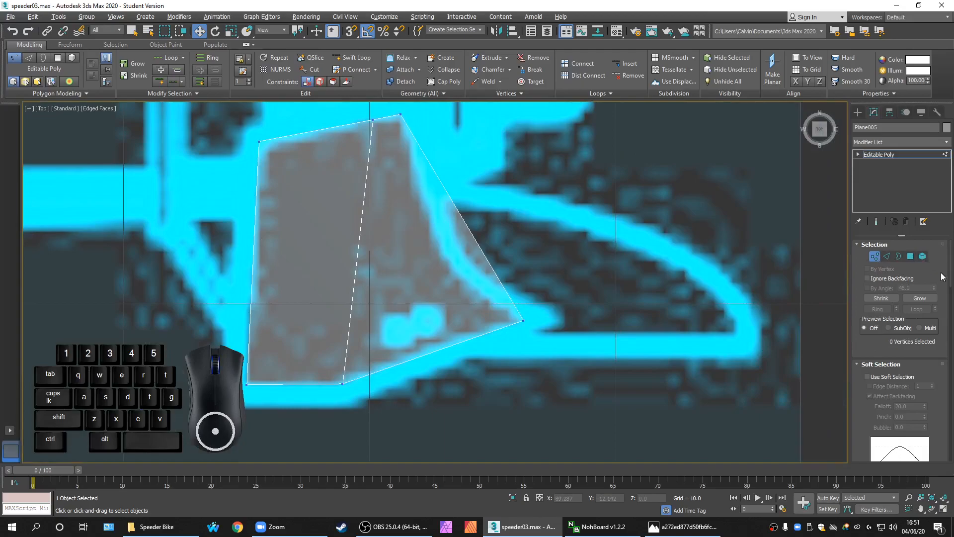
pyautogui.moveTo(951, 263); pyautogui.dragTo(950, 347)
pyautogui.click(917, 355)
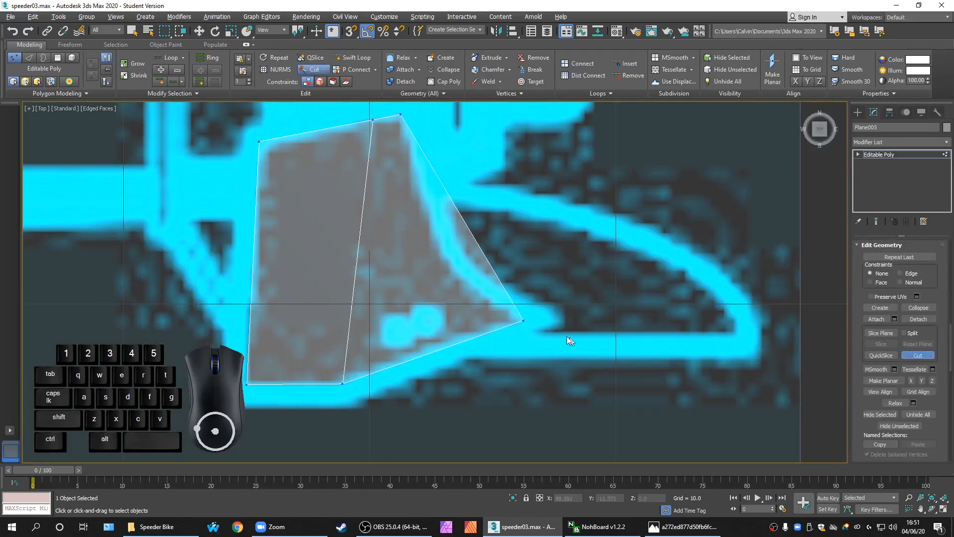
pyautogui.click(479, 243)
pyautogui.click(352, 295)
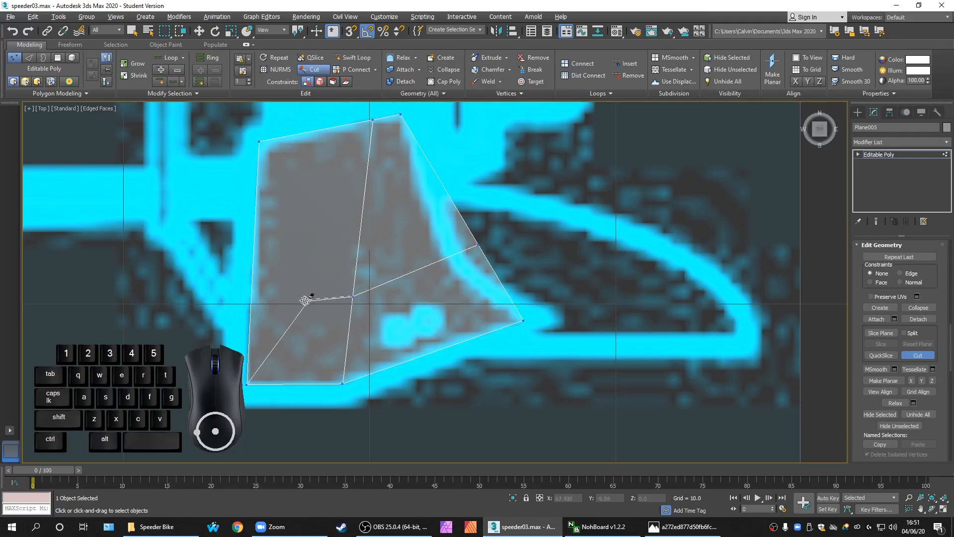
pyautogui.click(250, 297)
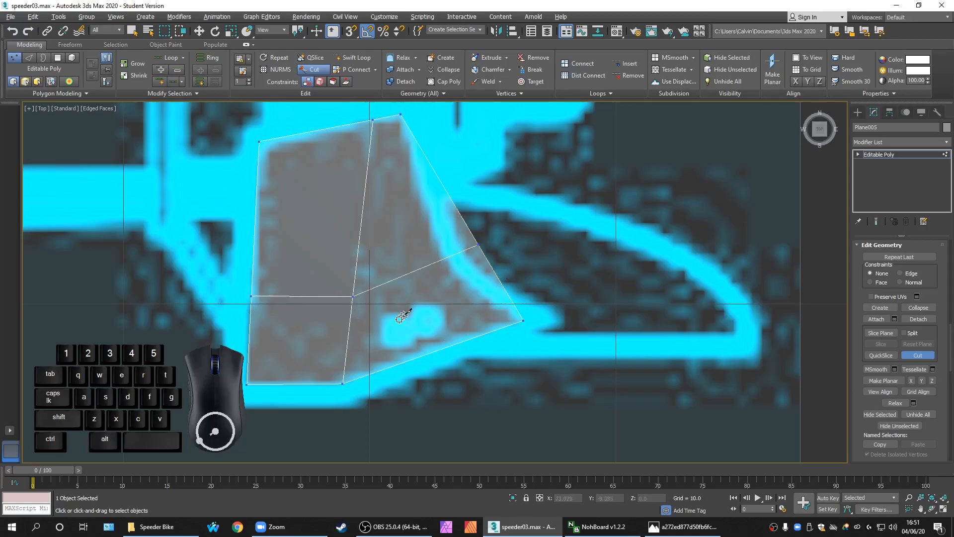
# Cut a second edge from the right edge across to the left edge
pyautogui.moveTo(364, 334); pyautogui.dragTo(316, 384, button='middle')
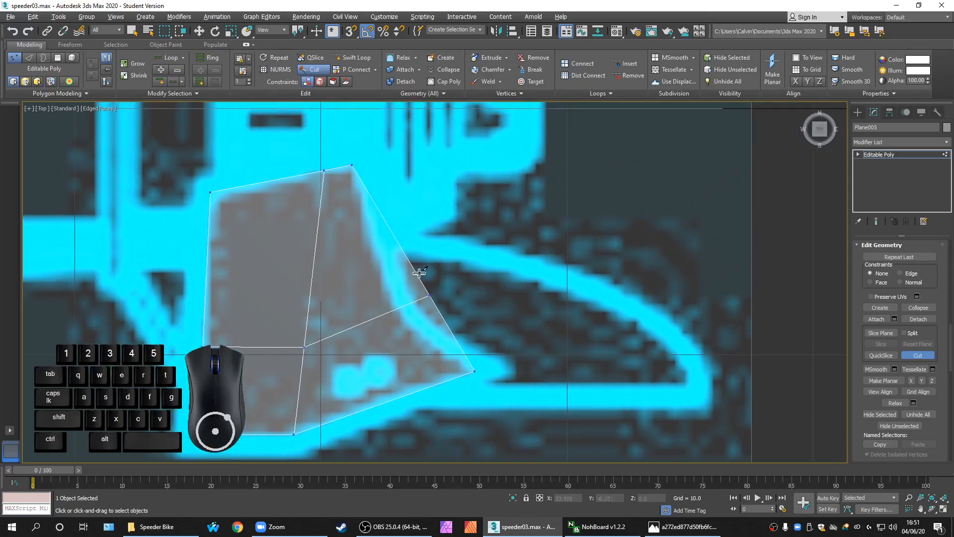
pyautogui.click(402, 250)
pyautogui.click(338, 284)
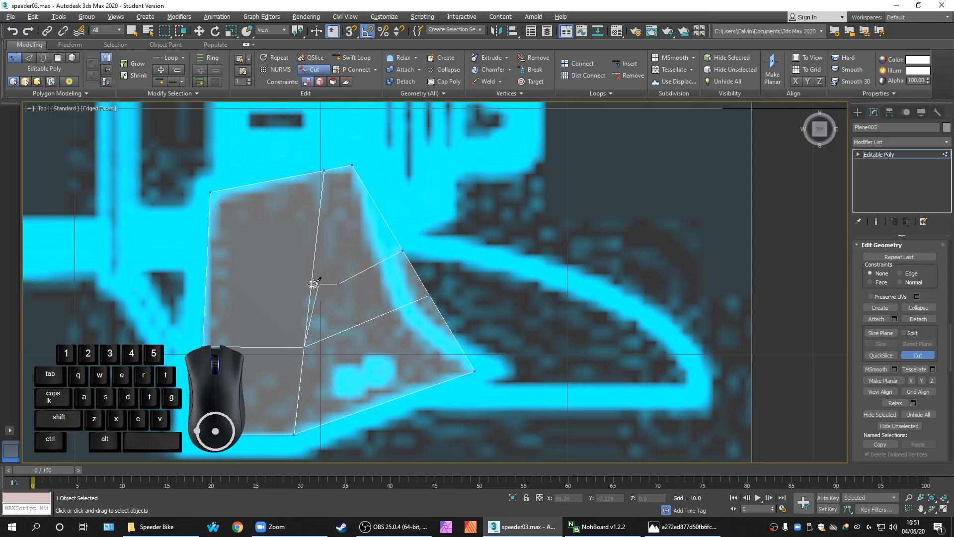
pyautogui.click(206, 288)
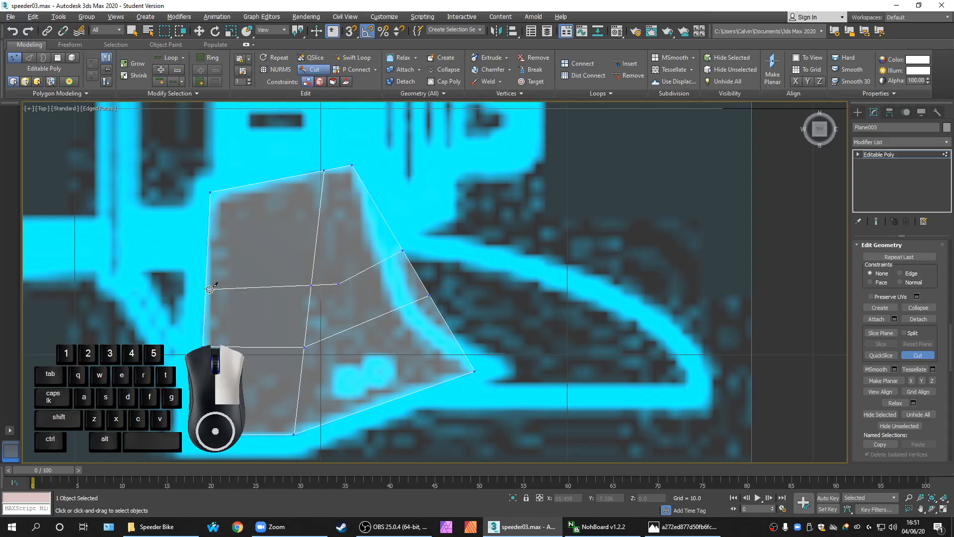
pyautogui.moveTo(375, 341); pyautogui.dragTo(365, 333, button='middle')
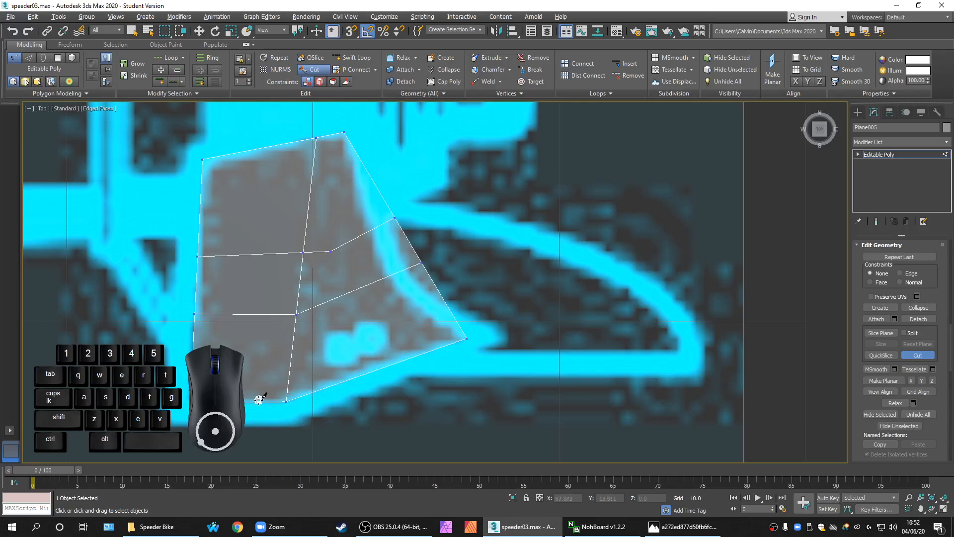
# Cut a third edge from the right edge to the left border and finish cutting
pyautogui.moveTo(437, 325); pyautogui.dragTo(411, 343, button='middle')
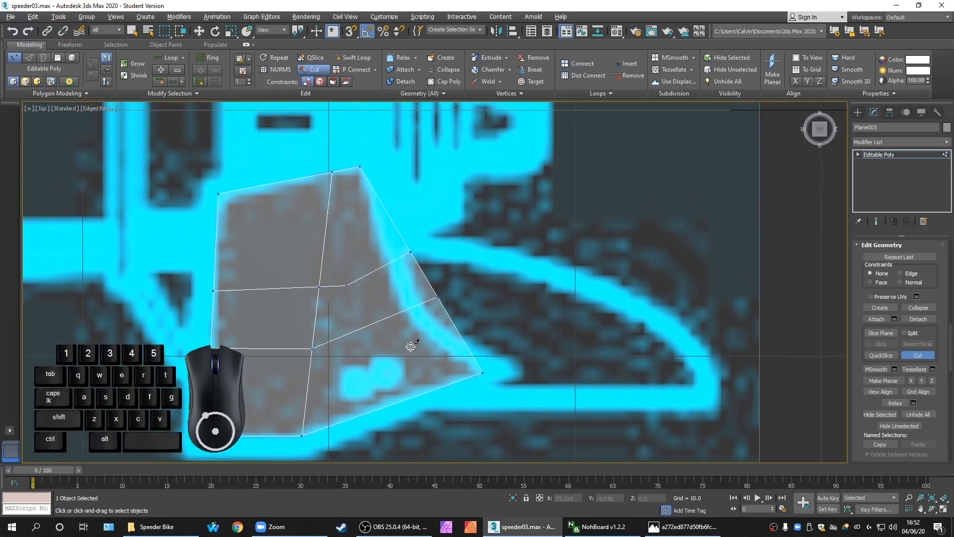
pyautogui.click(462, 341)
pyautogui.click(306, 391)
pyautogui.click(301, 436)
pyautogui.click(306, 397)
pyautogui.click(209, 396)
pyautogui.rightClick(209, 397)
# Cut an edge from the fin's bottom edge up to the middle vertex
pyautogui.moveTo(467, 405); pyautogui.dragTo(450, 376, button='middle')
pyautogui.scroll(-2, 449, 376)
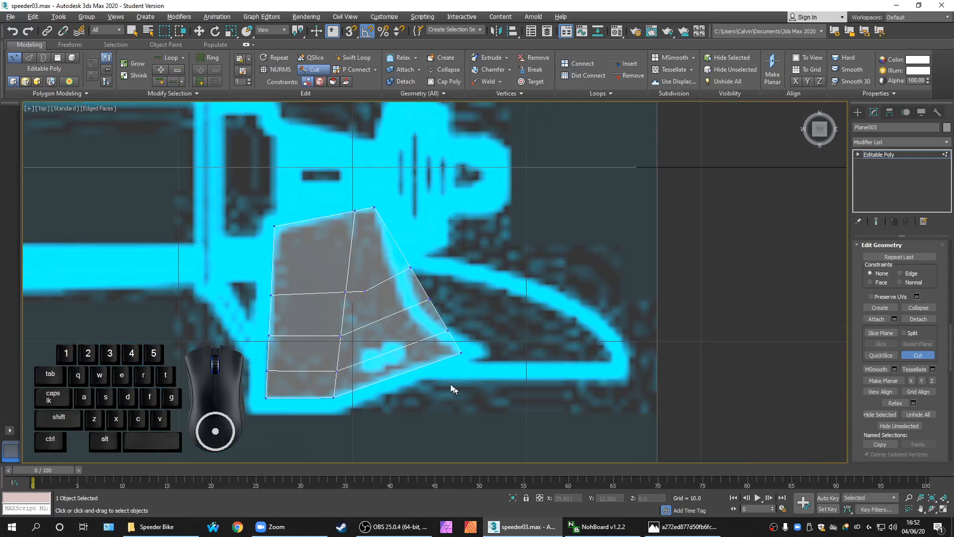
pyautogui.scroll(2, 378, 348)
pyautogui.click(395, 391)
pyautogui.click(359, 268)
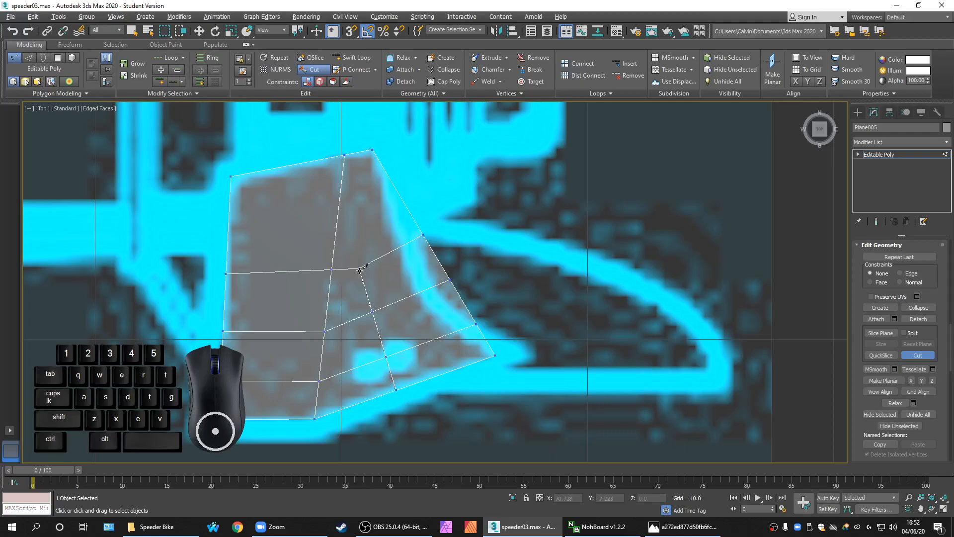
pyautogui.rightClick(359, 266)
# Remove the unwanted vertical edge and its vertices with Ctrl+Backspace
pyautogui.moveTo(415, 275); pyautogui.dragTo(397, 320, button='middle')
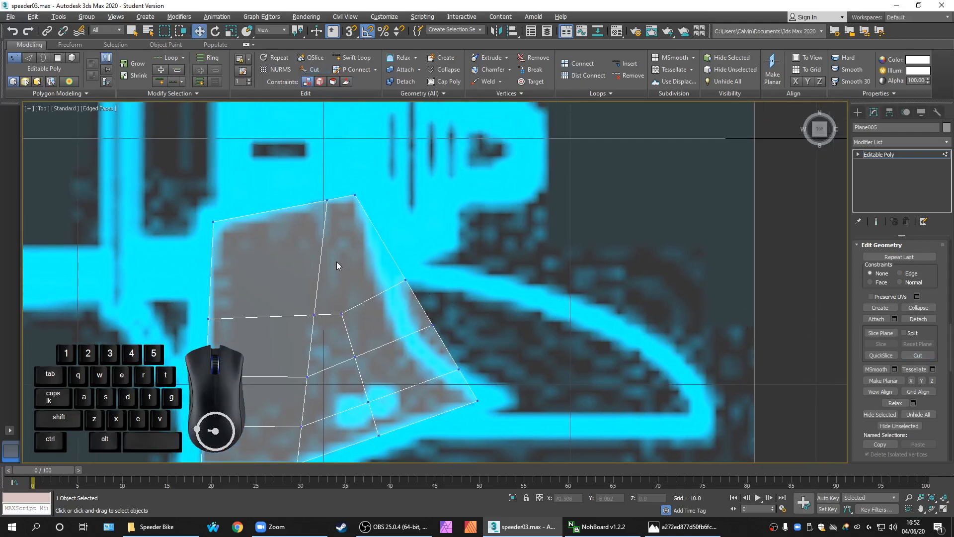
pyautogui.moveTo(358, 272); pyautogui.dragTo(379, 274, button='middle')
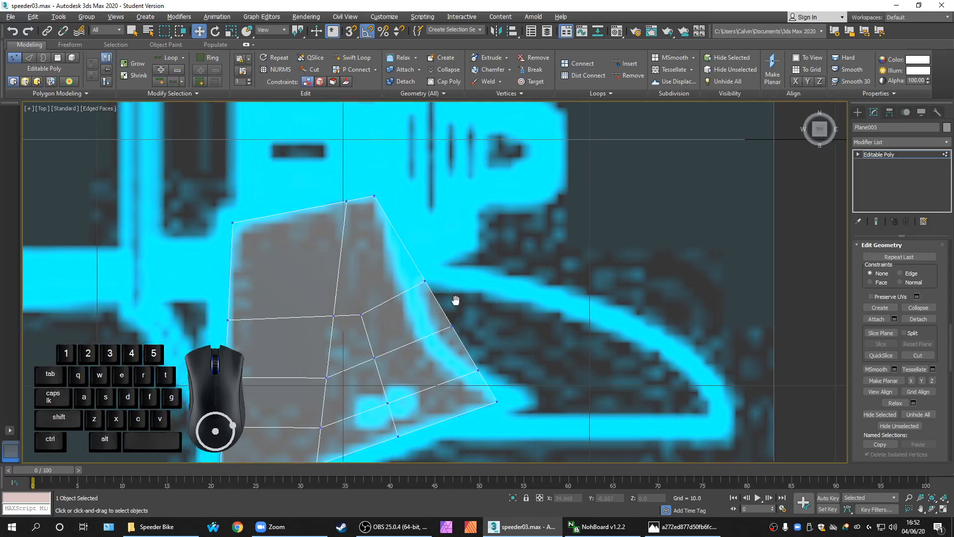
pyautogui.moveTo(430, 327); pyautogui.dragTo(453, 321, button='middle')
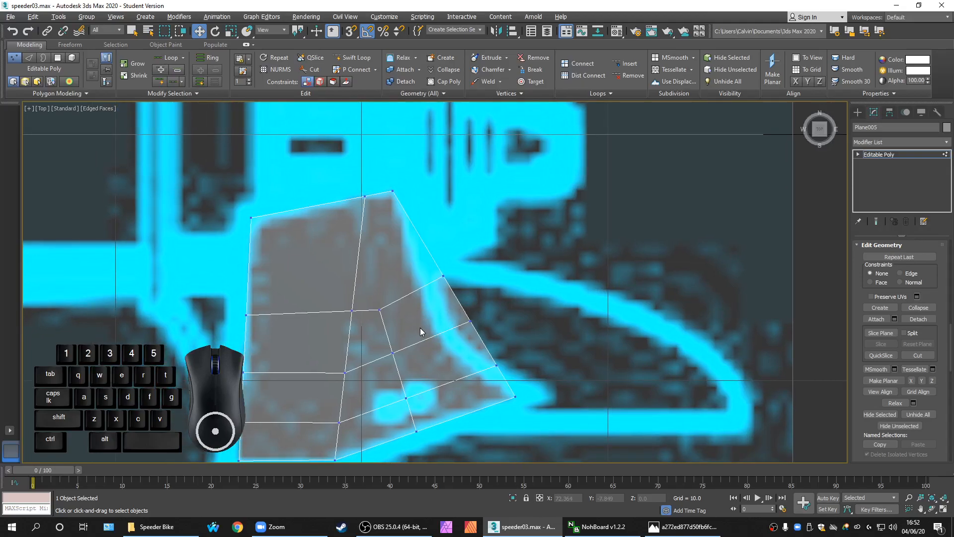
pyautogui.hotkey('ctrl', 'BackSpace')
pyautogui.moveTo(946, 331); pyautogui.dragTo(945, 321)
# Weld the stray vertex onto its neighbouring vertex and reframe the view around the fin
pyautogui.click(914, 341)
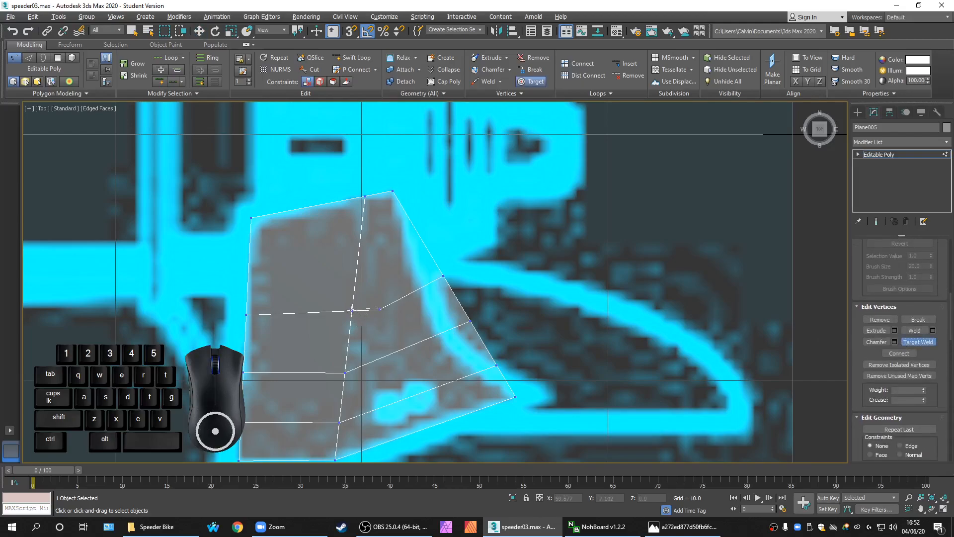
pyautogui.click(352, 311)
pyautogui.rightClick(398, 324)
pyautogui.moveTo(413, 337); pyautogui.dragTo(401, 286, button='middle')
pyautogui.scroll(-2, 407, 286)
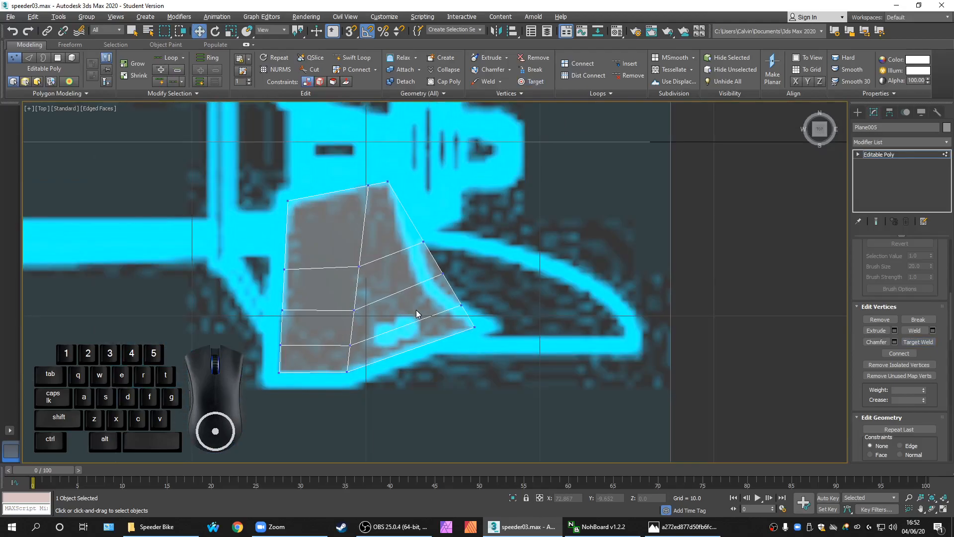
pyautogui.scroll(2, 416, 309)
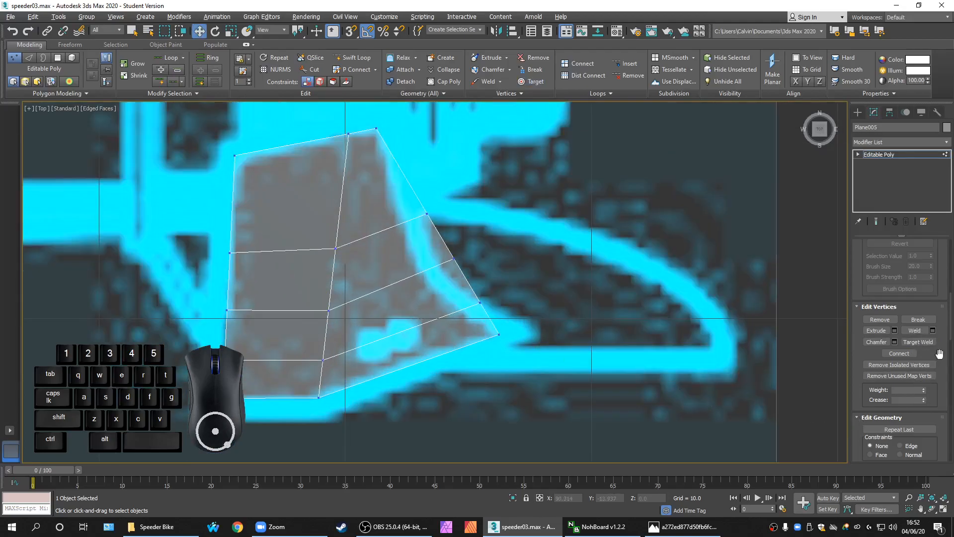
pyautogui.moveTo(951, 333); pyautogui.dragTo(943, 361)
# Cut a vertical edge from the fin's bottom edge to its top vertex, then undo it
pyautogui.click(917, 369)
pyautogui.moveTo(380, 373); pyautogui.dragTo(383, 402, button='middle')
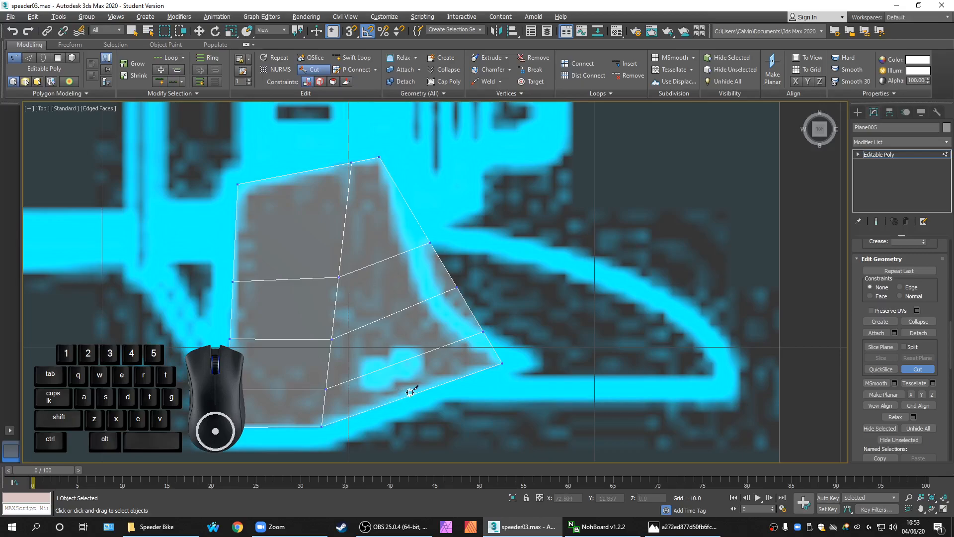
pyautogui.click(375, 405)
pyautogui.click(378, 158)
pyautogui.click(379, 158)
pyautogui.moveTo(438, 360); pyautogui.dragTo(432, 361, button='middle')
pyautogui.hotkey('ctrl', 'z')
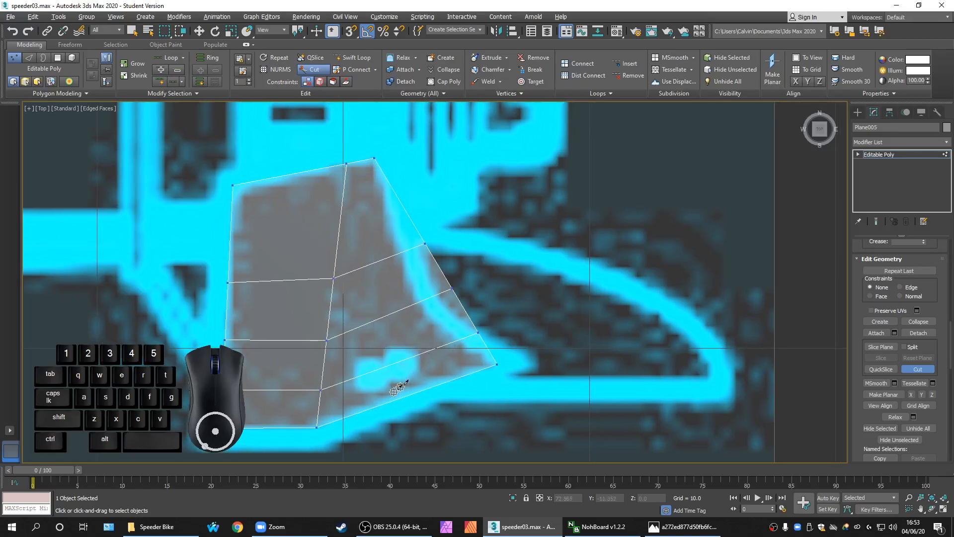
# Cut a new edge from the fin's lower edge up to its top edge, then exit Cut
pyautogui.click(390, 401)
pyautogui.click(373, 261)
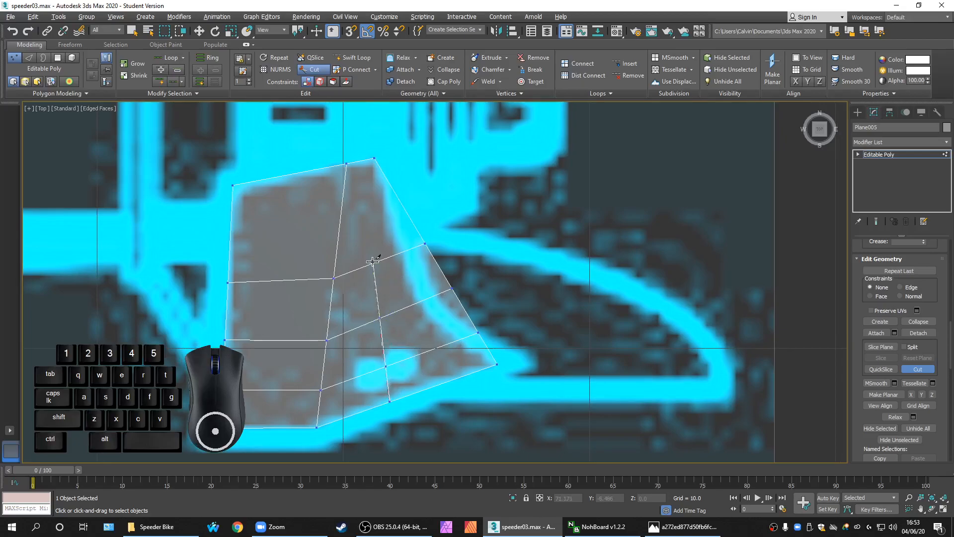
pyautogui.rightClick(352, 163)
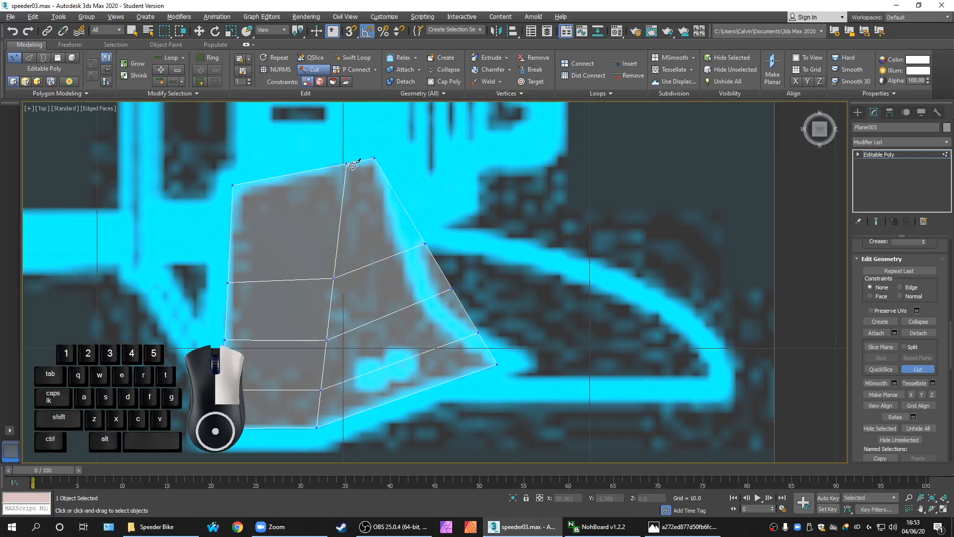
pyautogui.moveTo(402, 301); pyautogui.dragTo(365, 321, button='middle')
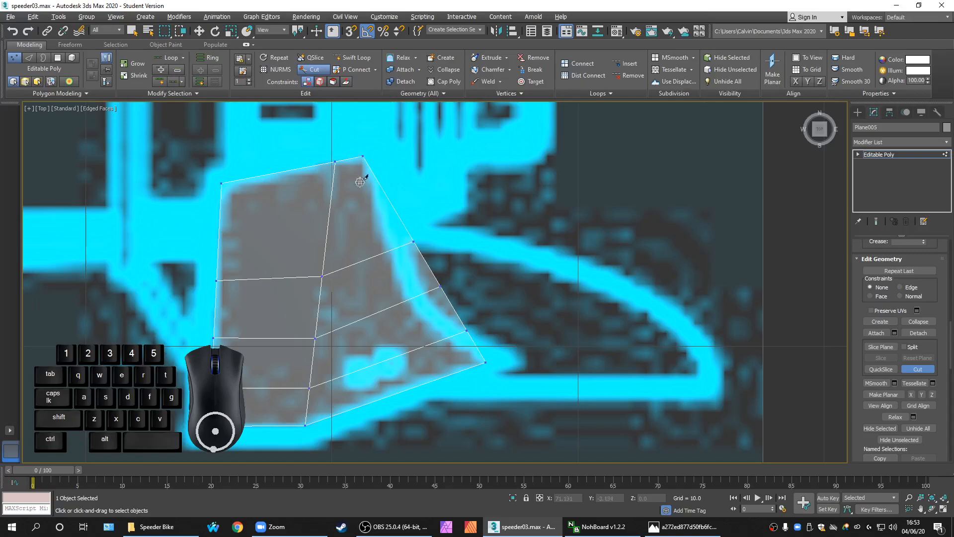
pyautogui.moveTo(409, 406); pyautogui.dragTo(404, 405, button='middle')
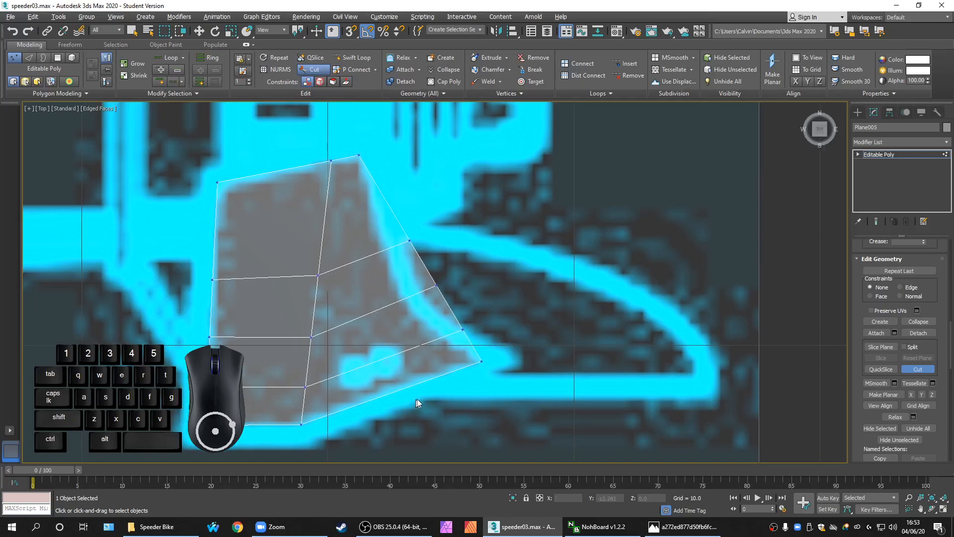
pyautogui.click(378, 397)
pyautogui.click(346, 158)
pyautogui.rightClick(346, 158)
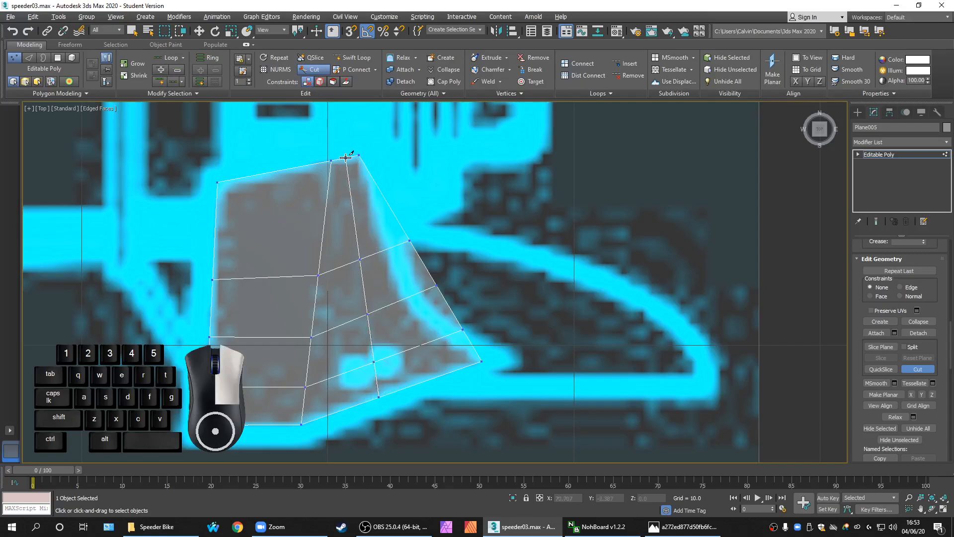
pyautogui.scroll(2, 404, 367)
pyautogui.rightClick(404, 366)
pyautogui.click(383, 329)
# Move the new cut's lower and middle vertices onto the blueprint line in the Top view
pyautogui.moveTo(412, 335); pyautogui.dragTo(413, 370, button='middle')
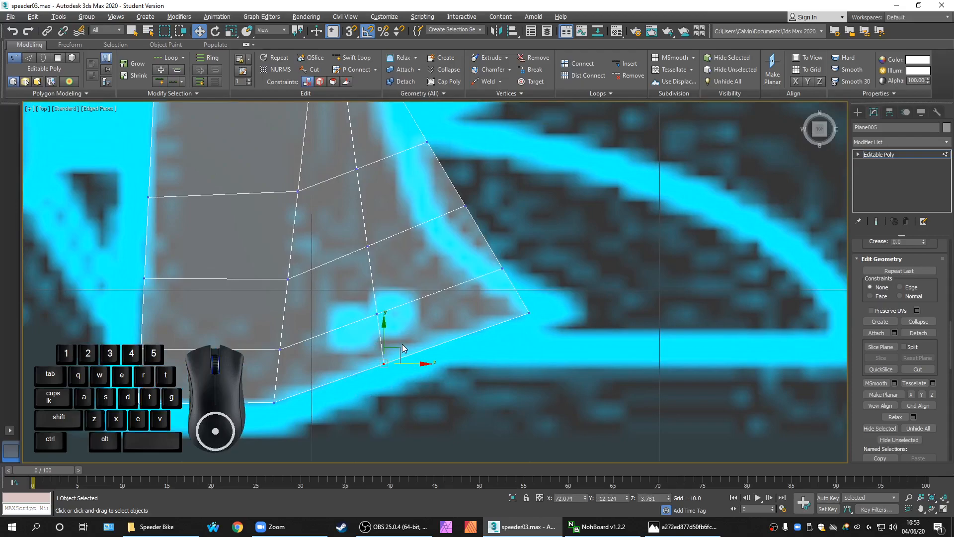
pyautogui.moveTo(396, 352); pyautogui.dragTo(412, 328)
pyautogui.moveTo(433, 361); pyautogui.dragTo(426, 366, button='middle')
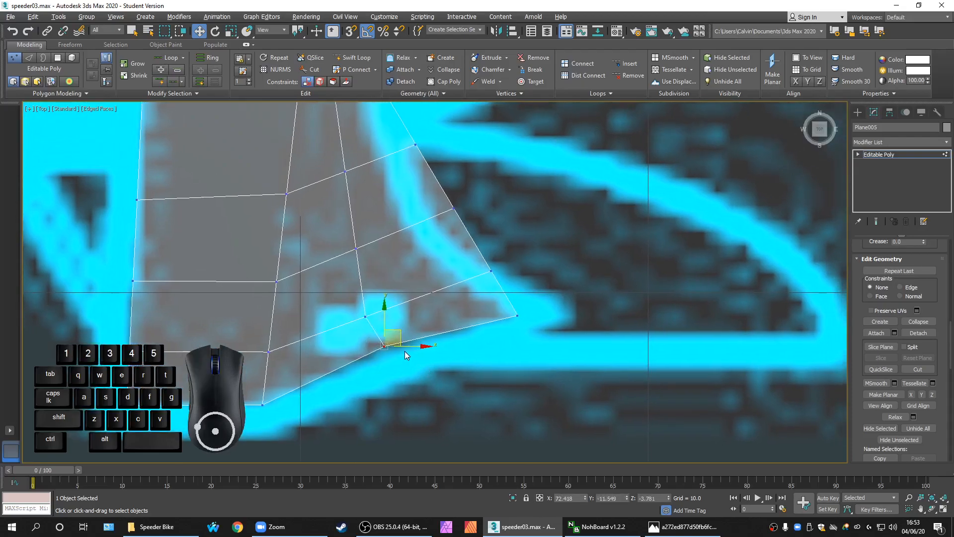
pyautogui.scroll(-5, 404, 351)
pyautogui.scroll(5, 395, 342)
pyautogui.click(381, 331)
pyautogui.moveTo(399, 316); pyautogui.dragTo(407, 313)
pyautogui.moveTo(344, 235); pyautogui.dragTo(385, 254)
pyautogui.click(408, 219)
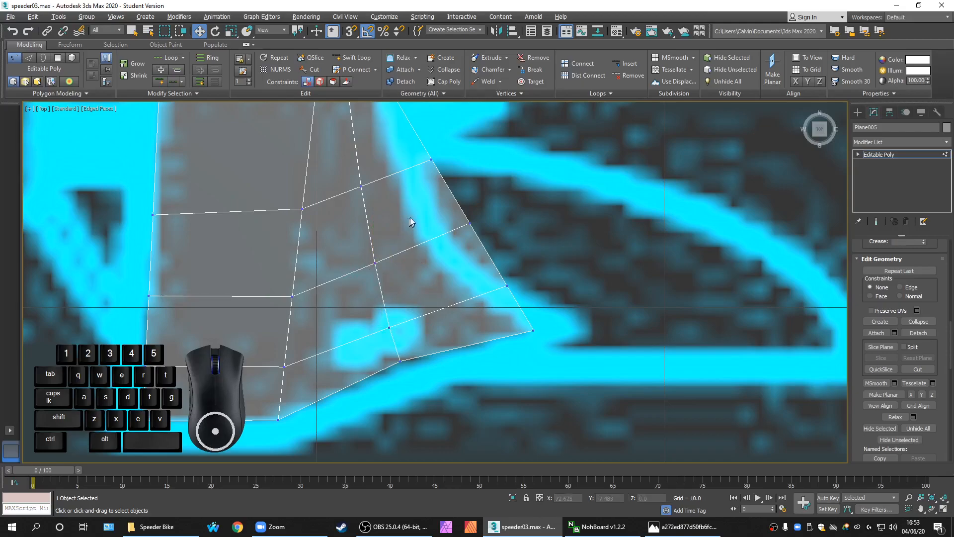
pyautogui.scroll(-5, 421, 303)
# Back in four viewports, move the front-view edge vertex down and left
pyautogui.hotkey('alt', 'w')
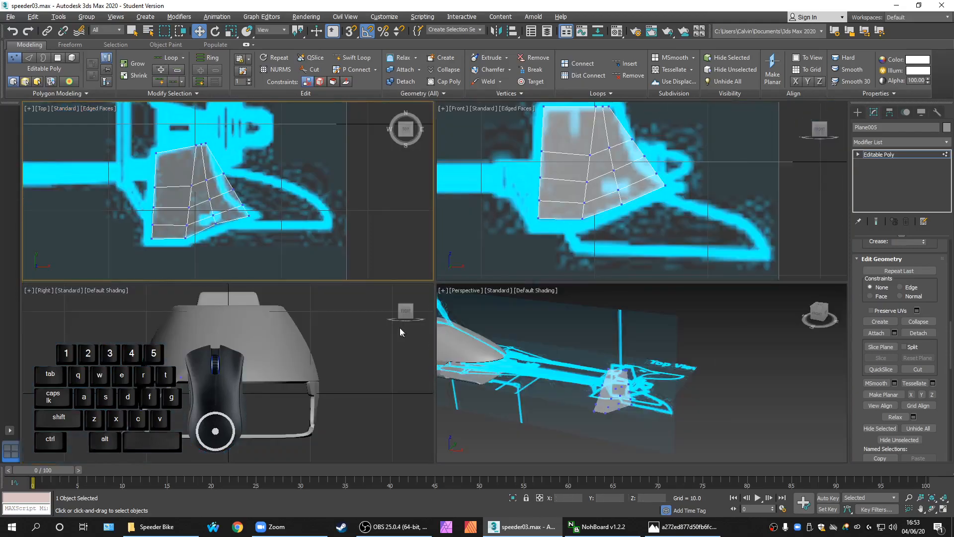
pyautogui.scroll(8, 283, 393)
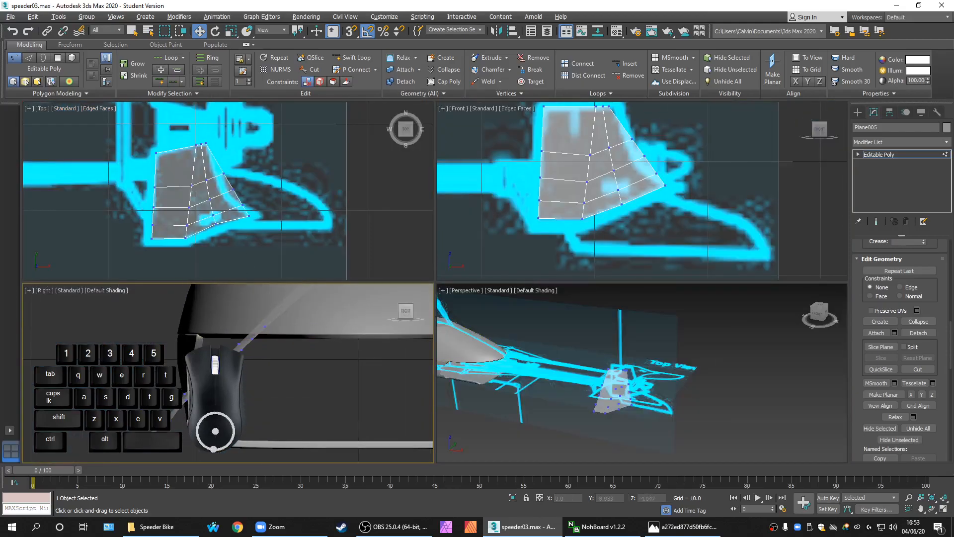
pyautogui.hotkey('alt', 'w')
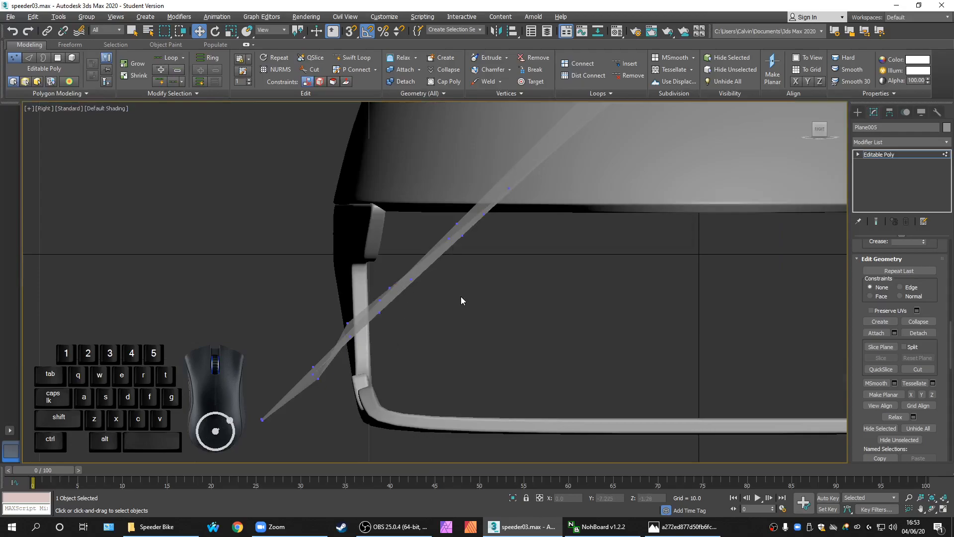
pyautogui.hotkey('alt', 'w')
pyautogui.scroll(6, 618, 229)
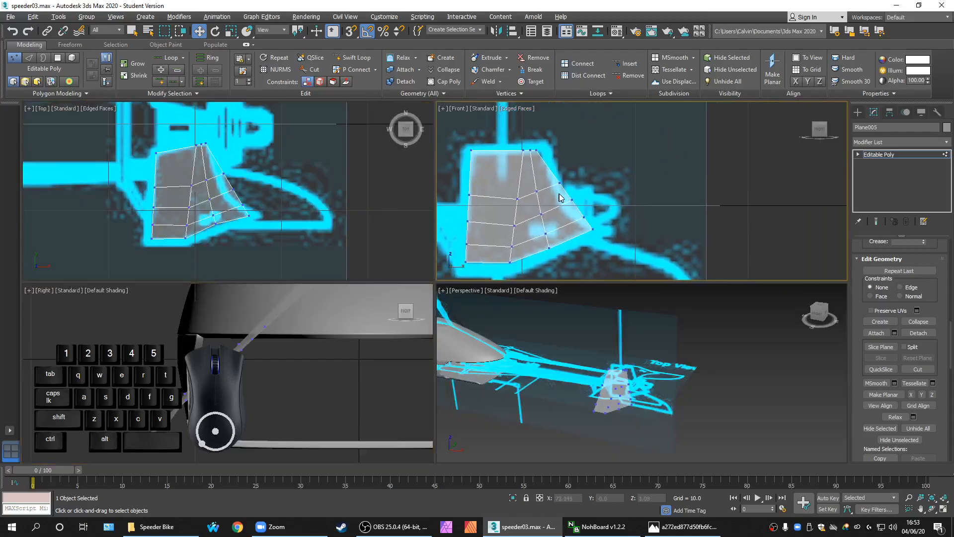
pyautogui.moveTo(546, 162)
pyautogui.mouseDown()
pyautogui.moveTo(574, 191)
pyautogui.moveTo(557, 173)
pyautogui.mouseUp()
pyautogui.moveTo(591, 166); pyautogui.dragTo(579, 218, button='middle')
# Move the top, right-edge and lower-corner vertices onto the front blueprint outline
pyautogui.moveTo(494, 166); pyautogui.dragTo(539, 174)
pyautogui.moveTo(553, 204); pyautogui.dragTo(565, 179, button='middle')
pyautogui.moveTo(558, 213); pyautogui.dragTo(596, 258)
pyautogui.moveTo(599, 258); pyautogui.dragTo(581, 230, button='middle')
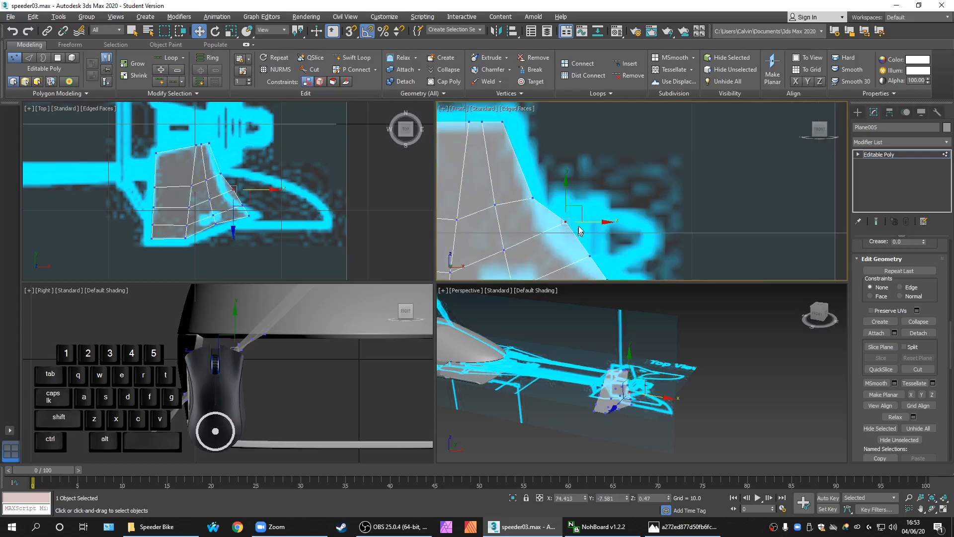
pyautogui.moveTo(584, 205); pyautogui.dragTo(570, 222)
pyautogui.moveTo(591, 257); pyautogui.dragTo(587, 207, button='middle')
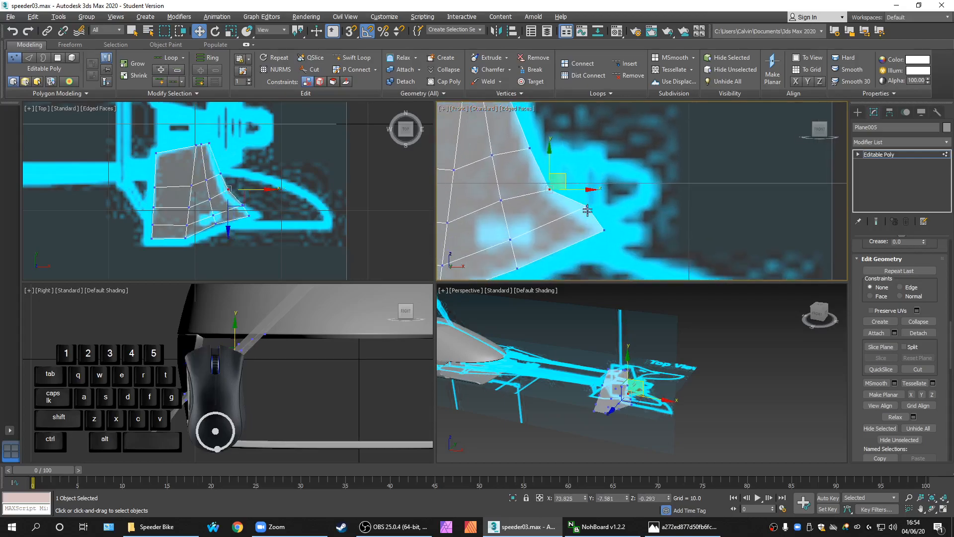
pyautogui.click(585, 206)
pyautogui.moveTo(603, 191); pyautogui.dragTo(590, 202)
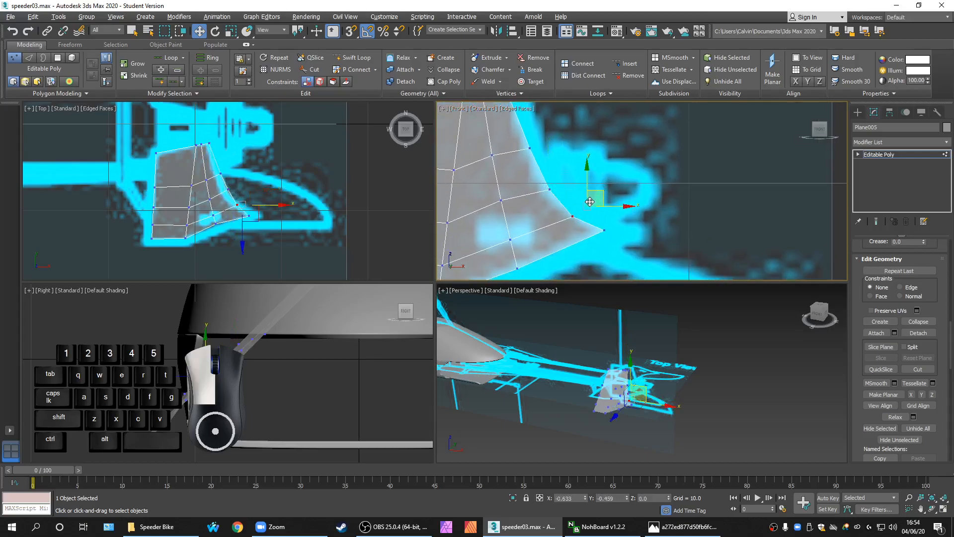
pyautogui.click(323, 370)
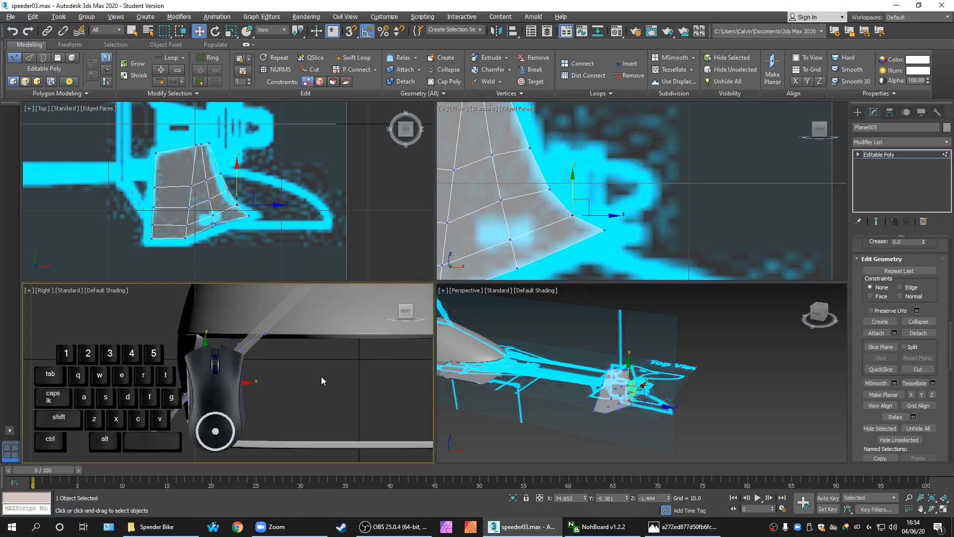
pyautogui.scroll(-3, 569, 211)
# Flatten the fin's left column of four faces with Make Planar in the maximized Front view
pyautogui.moveTo(562, 219); pyautogui.dragTo(580, 221, button='middle')
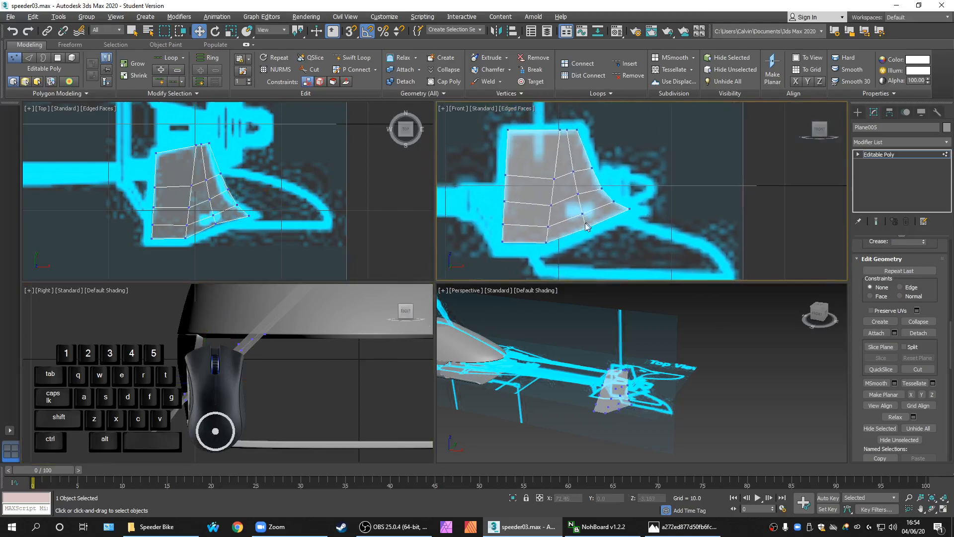
pyautogui.hotkey('alt', 'w')
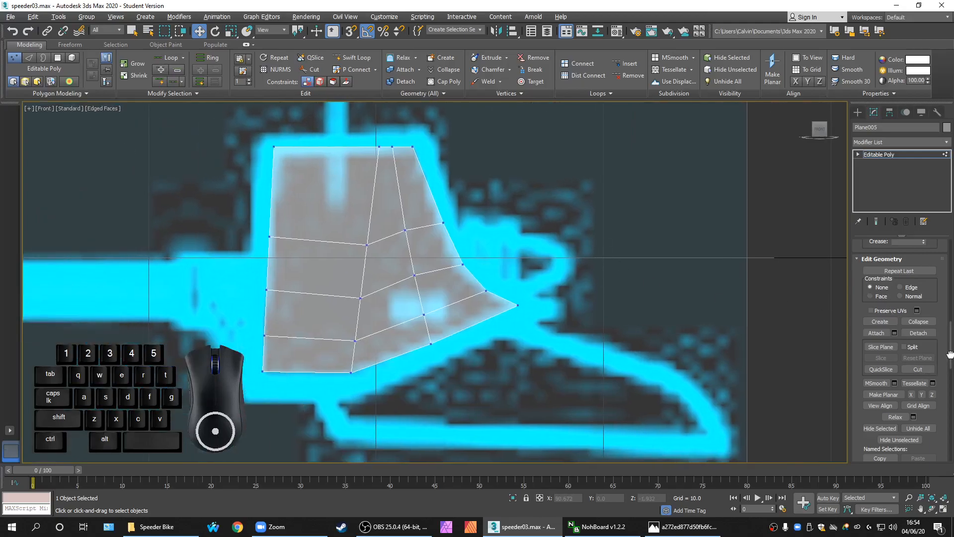
pyautogui.scroll(10, 950, 350)
pyautogui.click(911, 256)
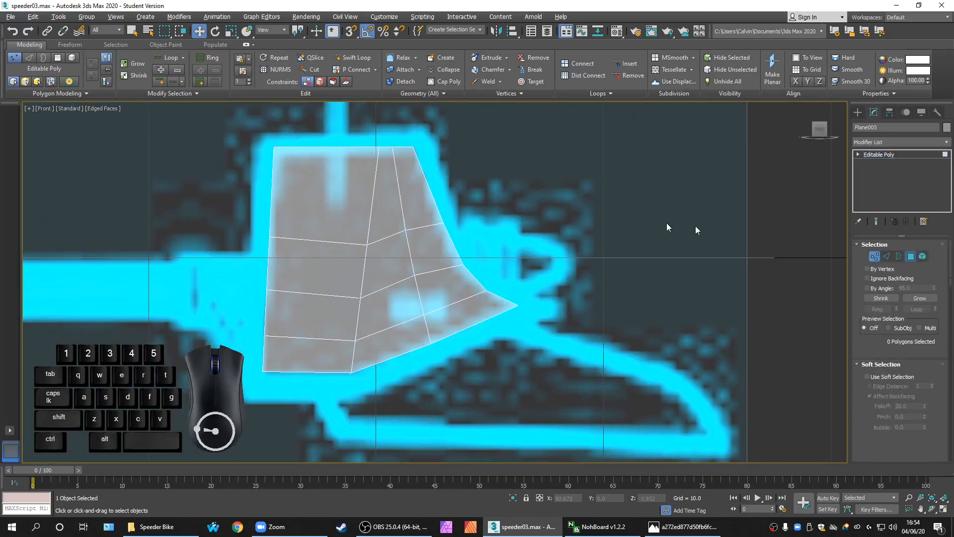
pyautogui.moveTo(244, 134); pyautogui.dragTo(249, 162)
pyautogui.moveTo(301, 387); pyautogui.dragTo(301, 388)
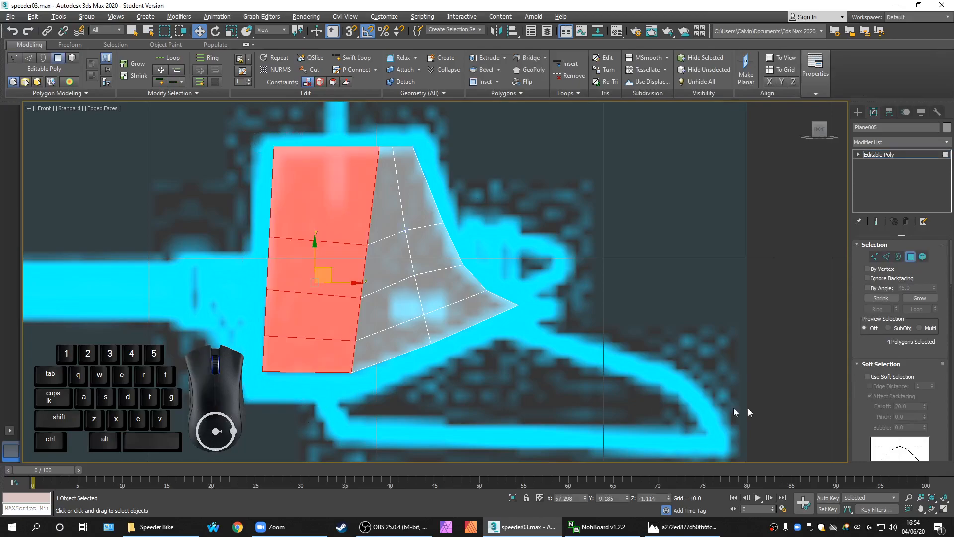
pyautogui.moveTo(950, 271); pyautogui.dragTo(950, 350)
pyautogui.click(891, 345)
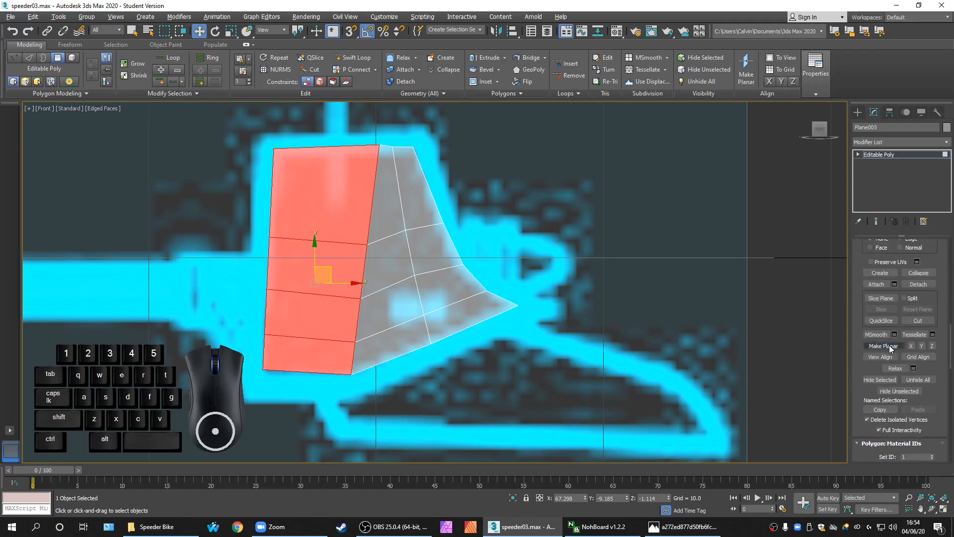
pyautogui.moveTo(641, 396); pyautogui.dragTo(492, 229)
pyautogui.moveTo(395, 130); pyautogui.dragTo(395, 130)
pyautogui.click(528, 238)
# Scale the four top-edge vertices to zero height so they sit level, then restore four views
pyautogui.scroll(3, 415, 153)
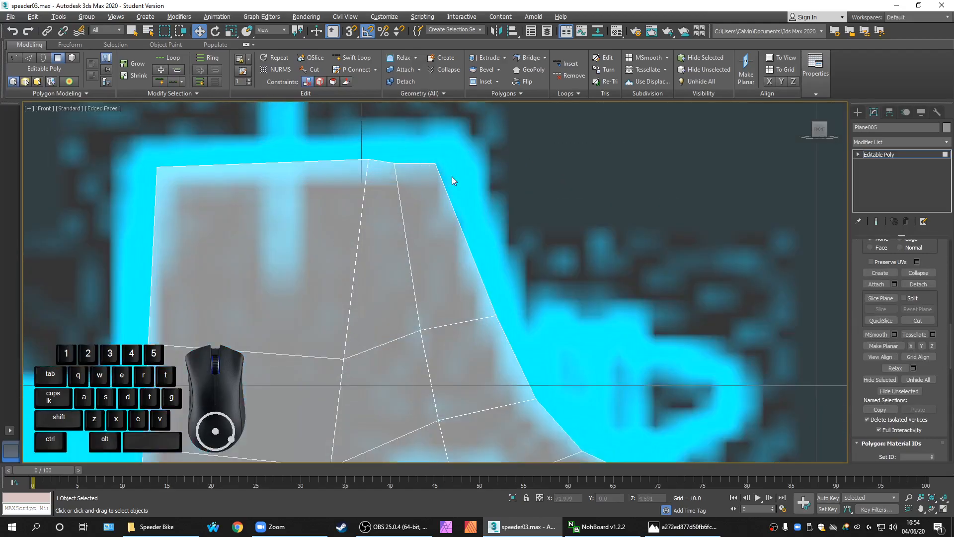
pyautogui.scroll(3, 452, 178)
pyautogui.scroll(10, 904, 323)
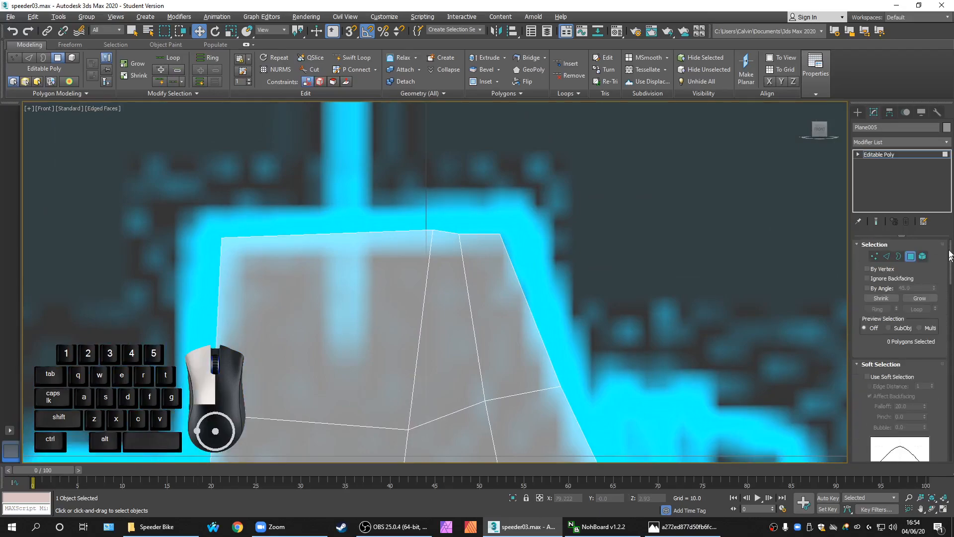
pyautogui.moveTo(222, 204); pyautogui.dragTo(584, 262)
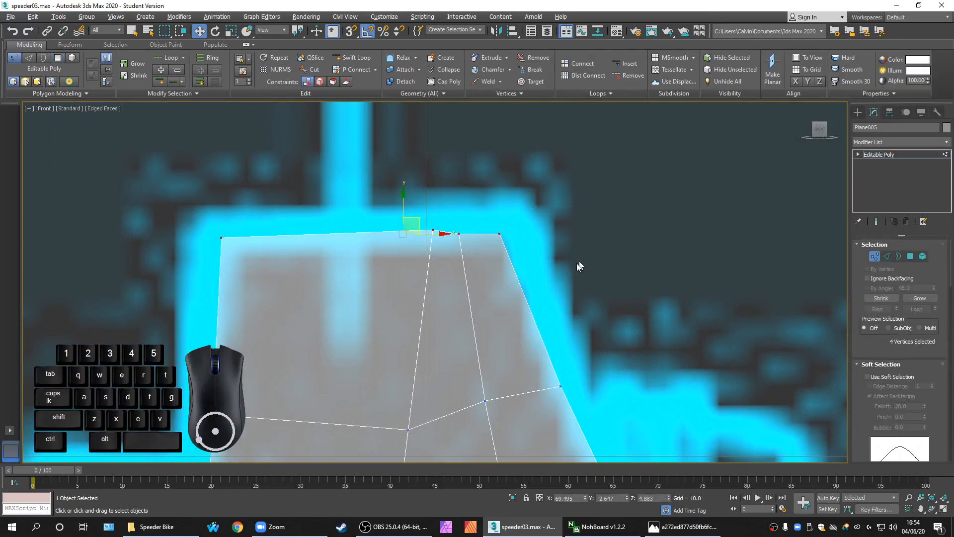
pyautogui.press('r')
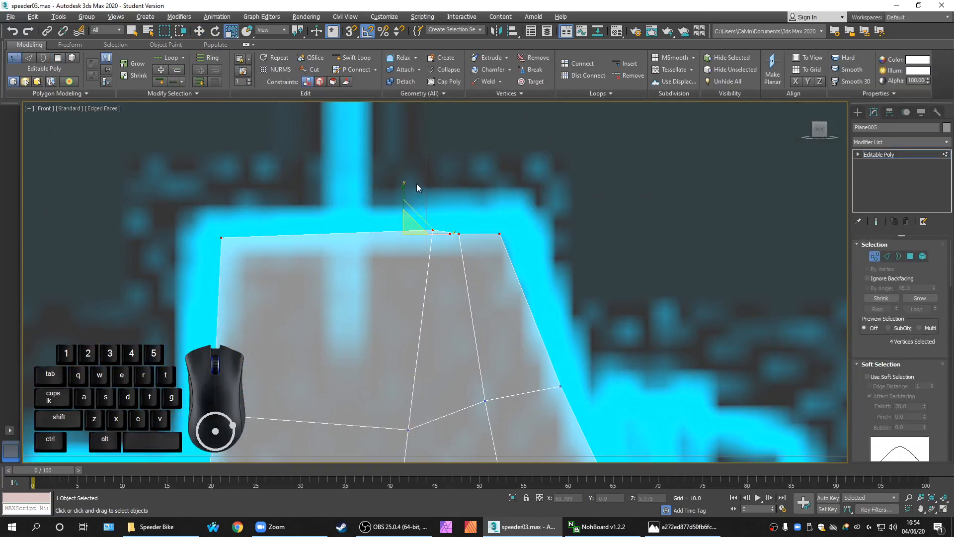
pyautogui.moveTo(403, 188); pyautogui.dragTo(442, 389)
pyautogui.hotkey('alt', 'w')
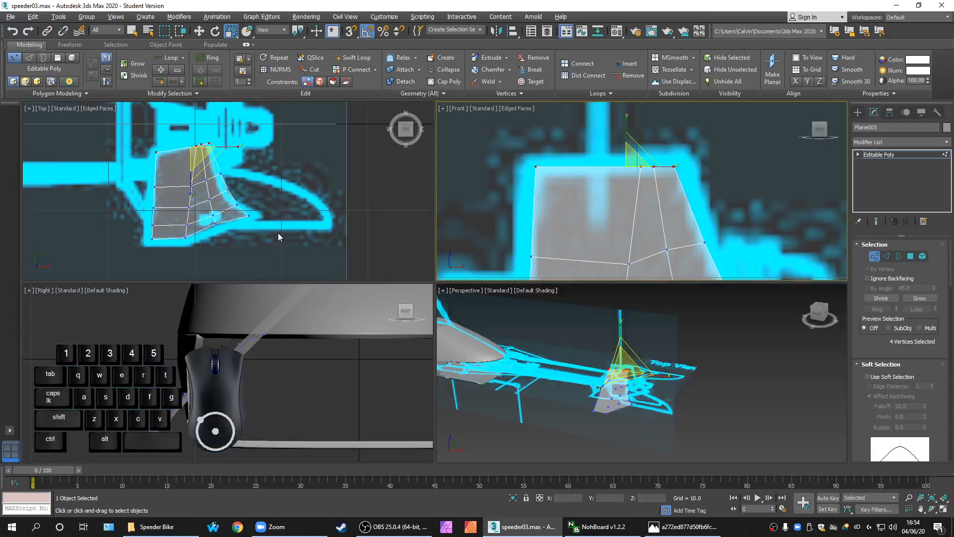
# In the maximized Top view, level the top-edge vertices and rotate them to tilt the edge
pyautogui.hotkey('alt', 'w')
pyautogui.scroll(3, 521, 266)
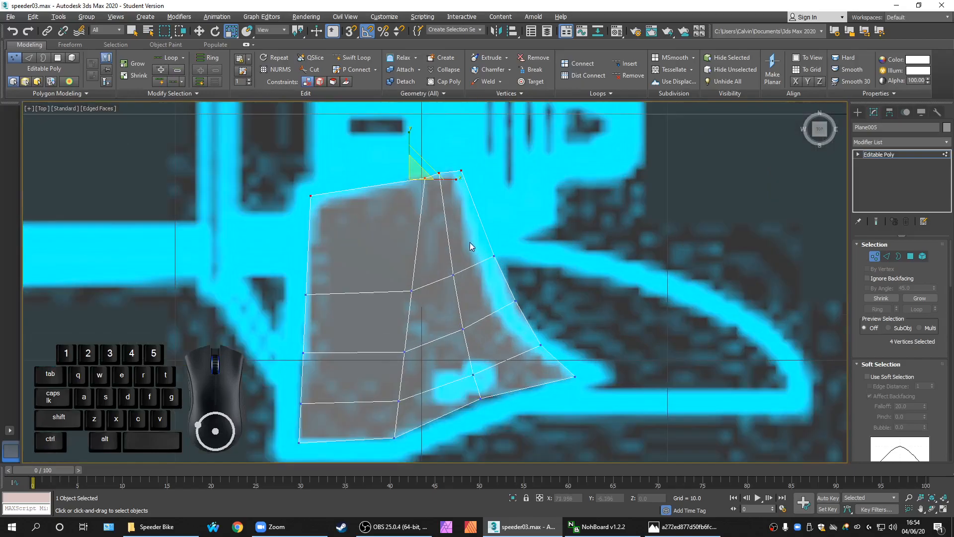
pyautogui.scroll(6, 469, 242)
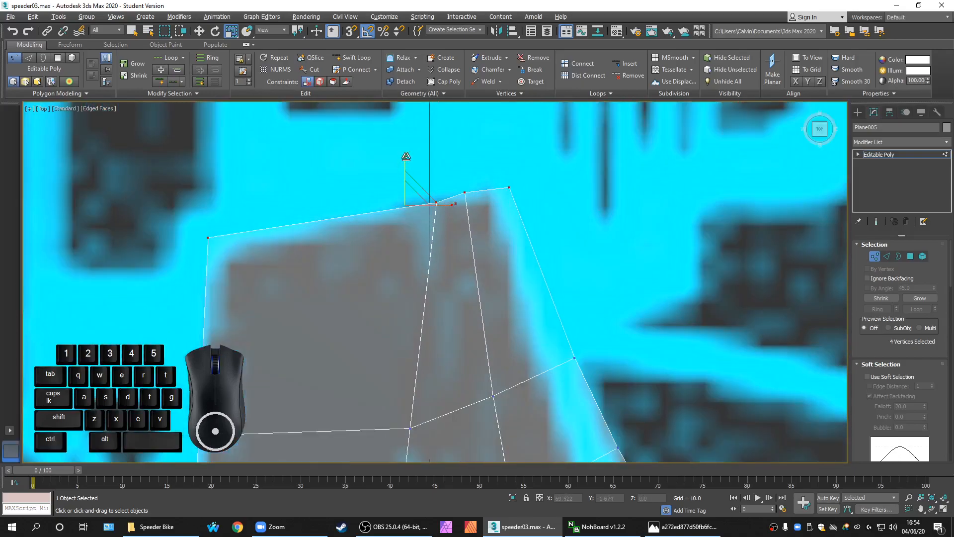
pyautogui.moveTo(405, 156); pyautogui.dragTo(404, 398)
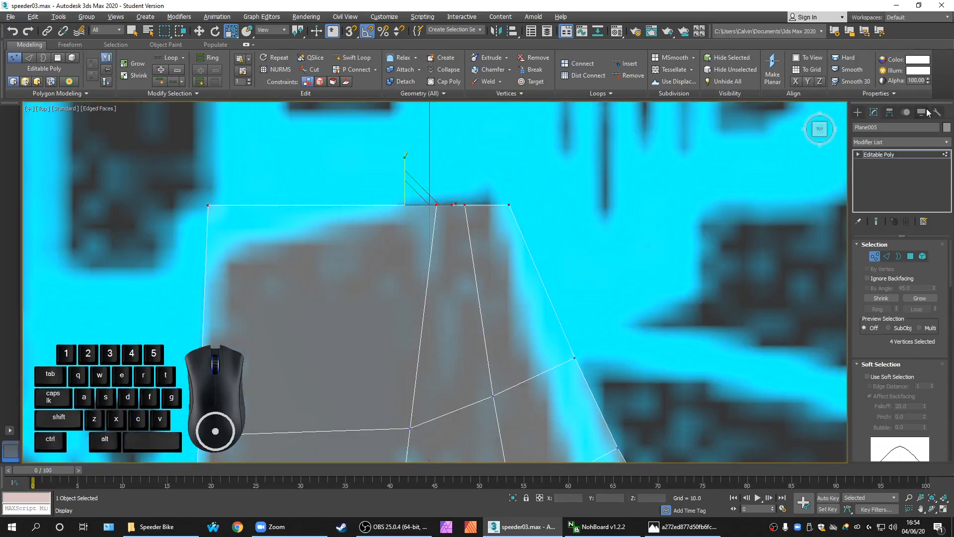
pyautogui.press('e')
pyautogui.moveTo(418, 170); pyautogui.dragTo(432, 177)
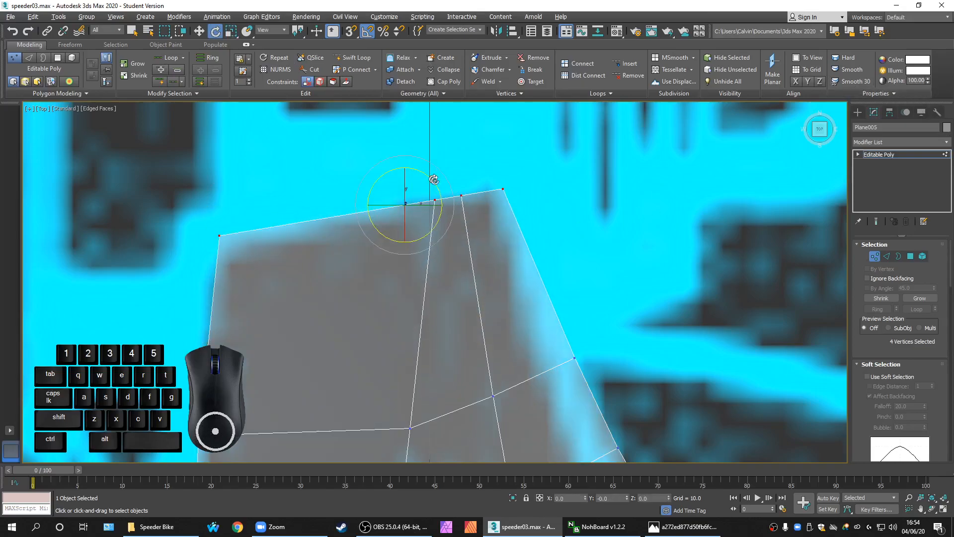
pyautogui.hotkey('ctrl', 'z')
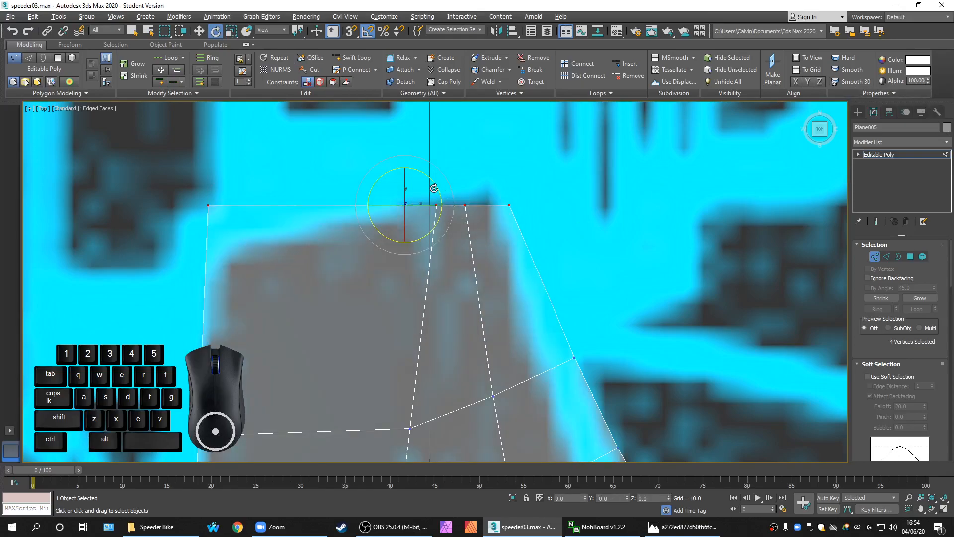
pyautogui.moveTo(439, 185); pyautogui.dragTo(429, 176)
pyautogui.scroll(-4, 509, 209)
pyautogui.click(523, 188)
pyautogui.scroll(5, 511, 166)
# Move a single top vertex onto the blueprint outline
pyautogui.click(456, 209)
pyautogui.press('w')
pyautogui.scroll(2, 475, 201)
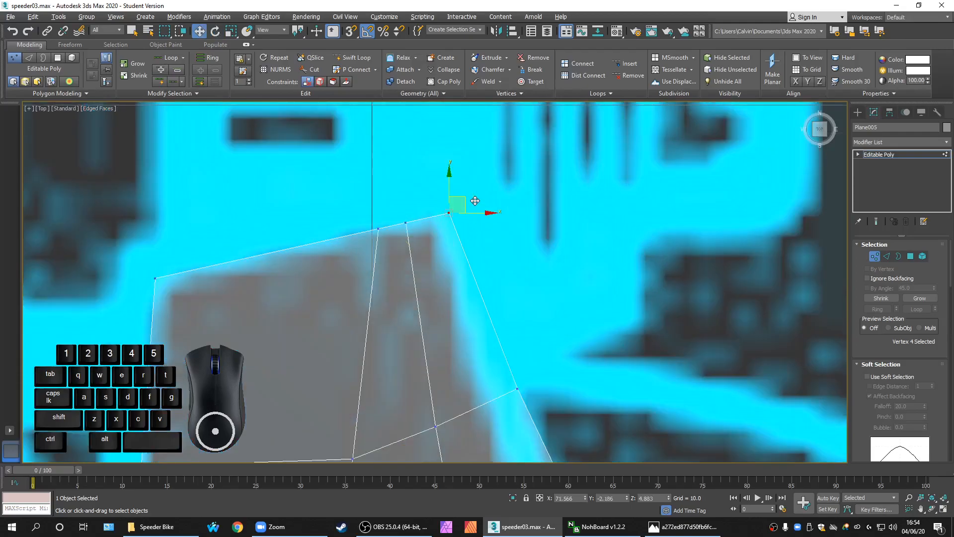
pyautogui.moveTo(465, 200); pyautogui.dragTo(454, 205)
pyautogui.scroll(-4, 497, 248)
# Pull the side-edge vertices onto the blueprint outline, then restore four views at Polygon level
pyautogui.click(498, 259)
pyautogui.scroll(2, 519, 266)
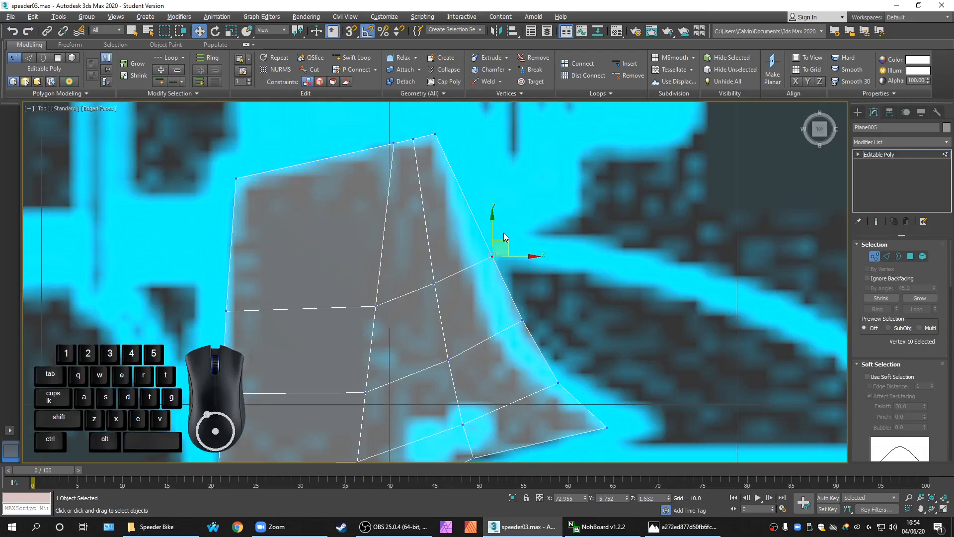
pyautogui.moveTo(504, 242); pyautogui.dragTo(491, 247)
pyautogui.moveTo(517, 258); pyautogui.dragTo(520, 209, button='middle')
pyautogui.click(525, 270)
pyautogui.moveTo(541, 256); pyautogui.dragTo(526, 272)
pyautogui.click(590, 237)
pyautogui.scroll(-2, 572, 241)
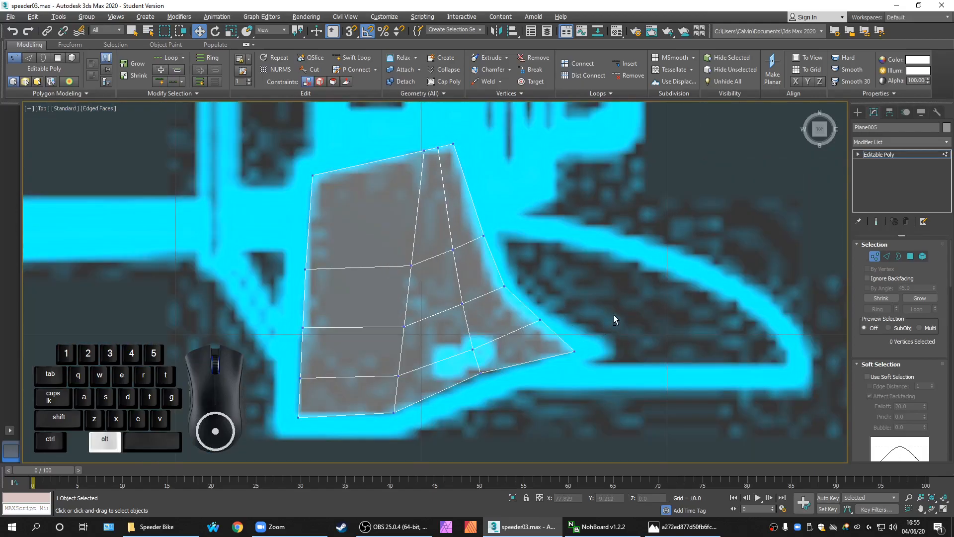
pyautogui.hotkey('alt', 'w')
pyautogui.scroll(-3, 669, 243)
pyautogui.click(910, 256)
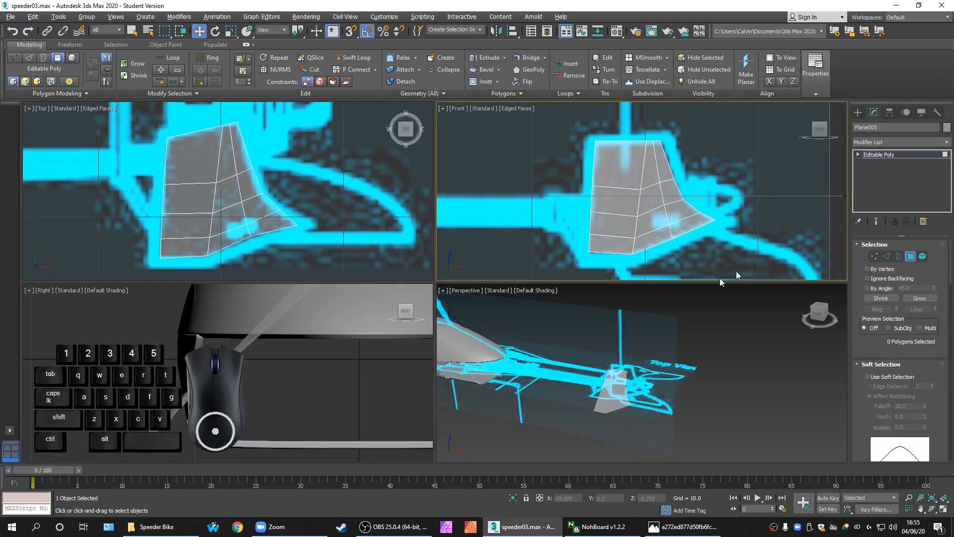
# At Vertex level with see-through off, raise the fin's tip vertices in the side view
pyautogui.scroll(-2, 343, 350)
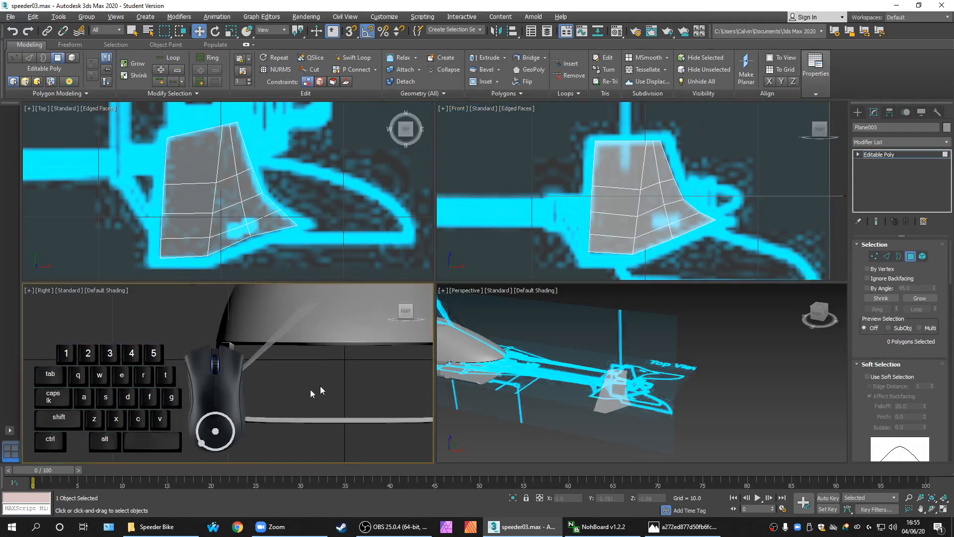
pyautogui.click(874, 256)
pyautogui.moveTo(294, 356); pyautogui.dragTo(291, 356, button='middle')
pyautogui.hotkey('alt', 'w')
pyautogui.moveTo(407, 363); pyautogui.dragTo(372, 397, button='middle')
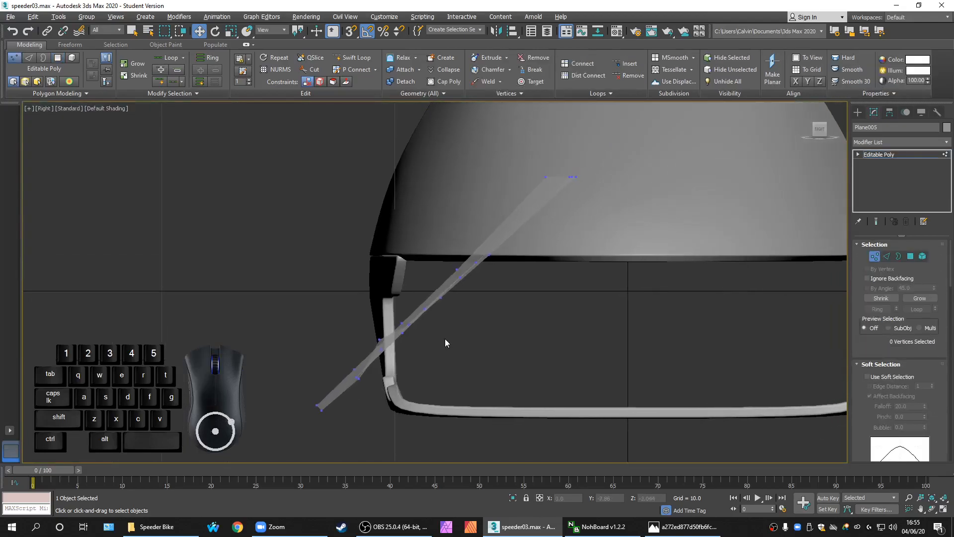
pyautogui.hotkey('alt', 'x')
pyautogui.click(378, 333)
pyautogui.hotkey('alt', 'w')
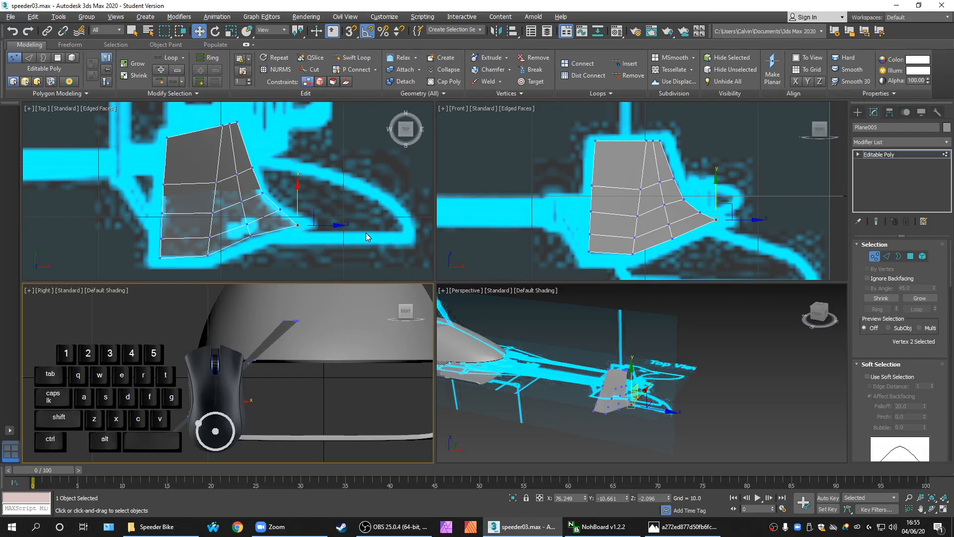
pyautogui.moveTo(316, 218); pyautogui.dragTo(324, 218)
pyautogui.moveTo(243, 398); pyautogui.dragTo(235, 397, button='middle')
pyautogui.moveTo(207, 380); pyautogui.dragTo(247, 368)
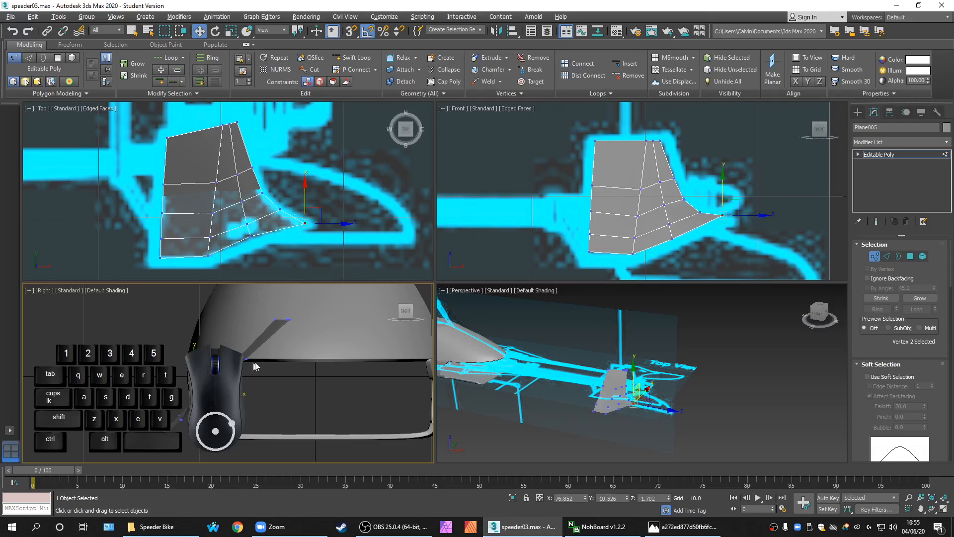
pyautogui.click(300, 389)
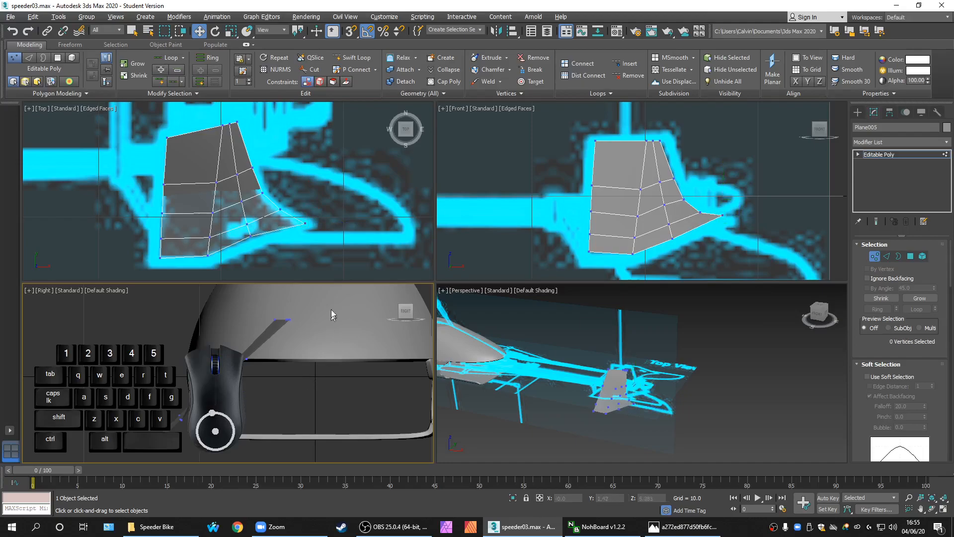
# Shift a trailing-edge vertex slightly left and up in the side view
pyautogui.click(280, 209)
pyautogui.middleClick(275, 404)
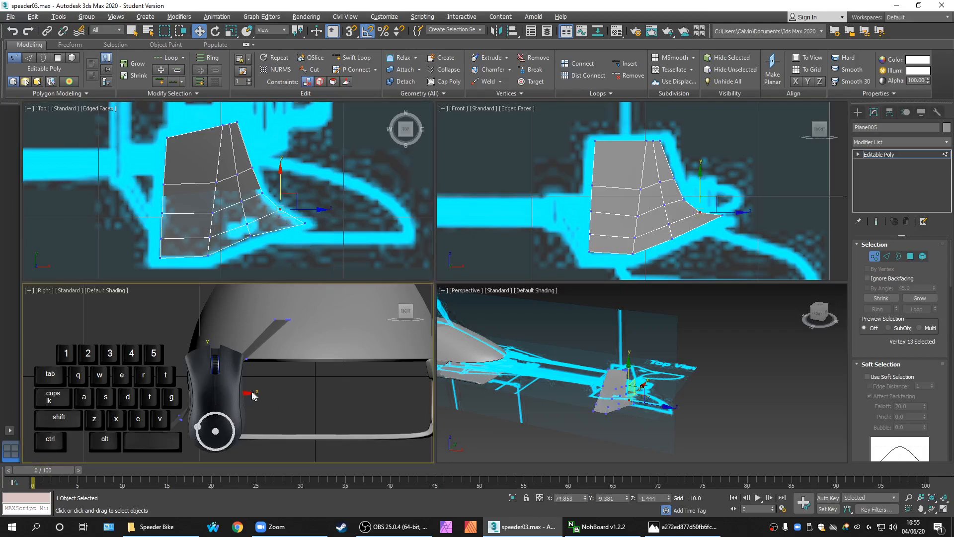
pyautogui.scroll(2, 240, 393)
pyautogui.moveTo(201, 385); pyautogui.dragTo(199, 385)
pyautogui.click(300, 240)
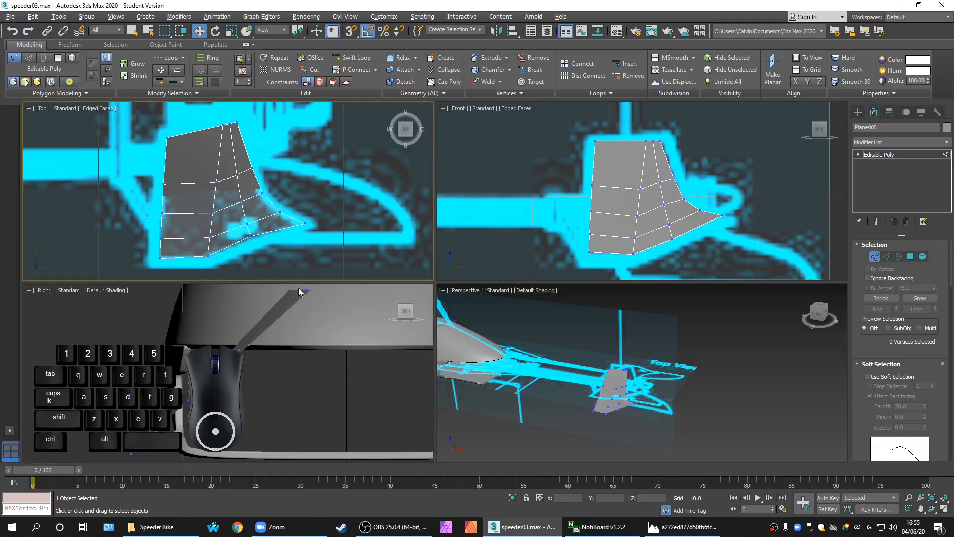
pyautogui.moveTo(298, 384); pyautogui.dragTo(299, 362, button='middle')
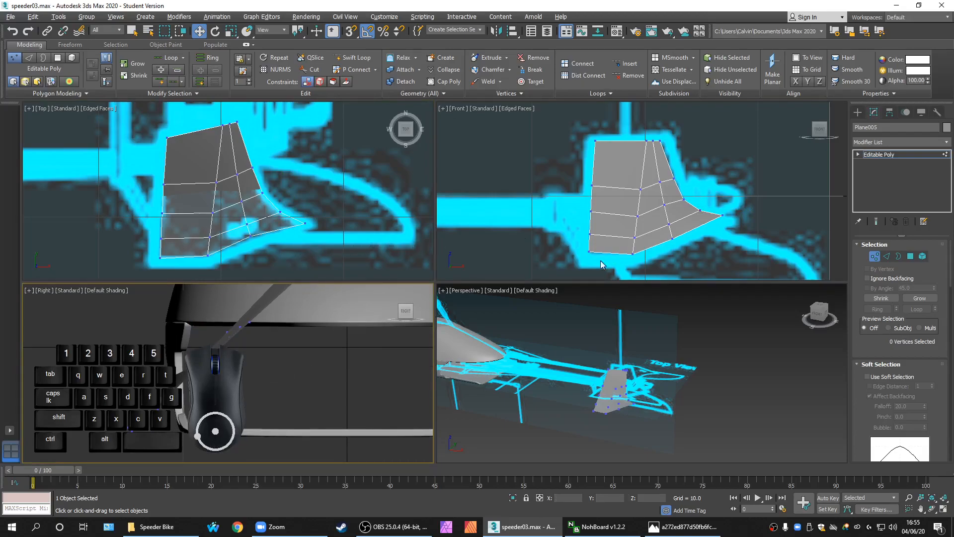
# Select the fin's two bottom vertices in the Front view, then make the Front view active
pyautogui.moveTo(605, 260); pyautogui.dragTo(587, 250, button='middle')
pyautogui.moveTo(634, 264); pyautogui.dragTo(594, 228)
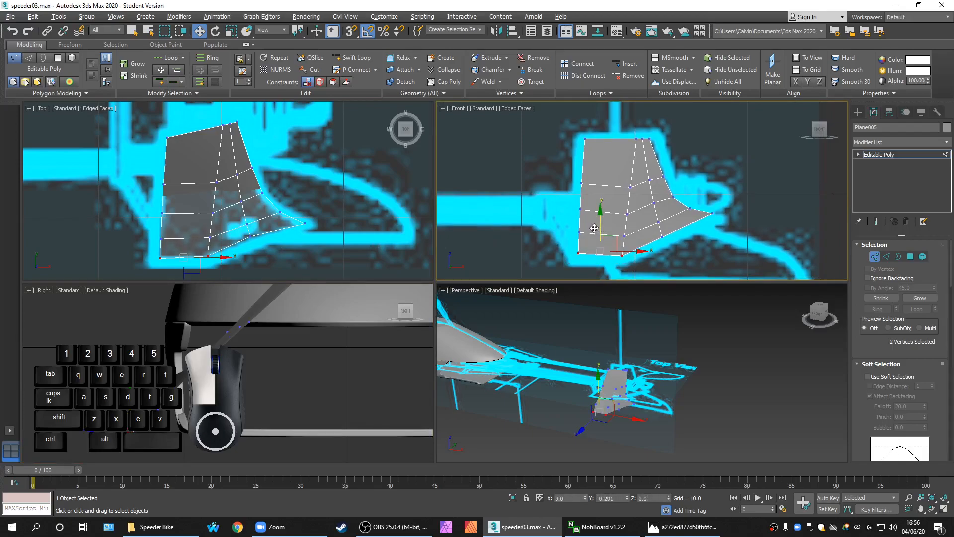
pyautogui.click(303, 208)
pyautogui.scroll(-3, 303, 216)
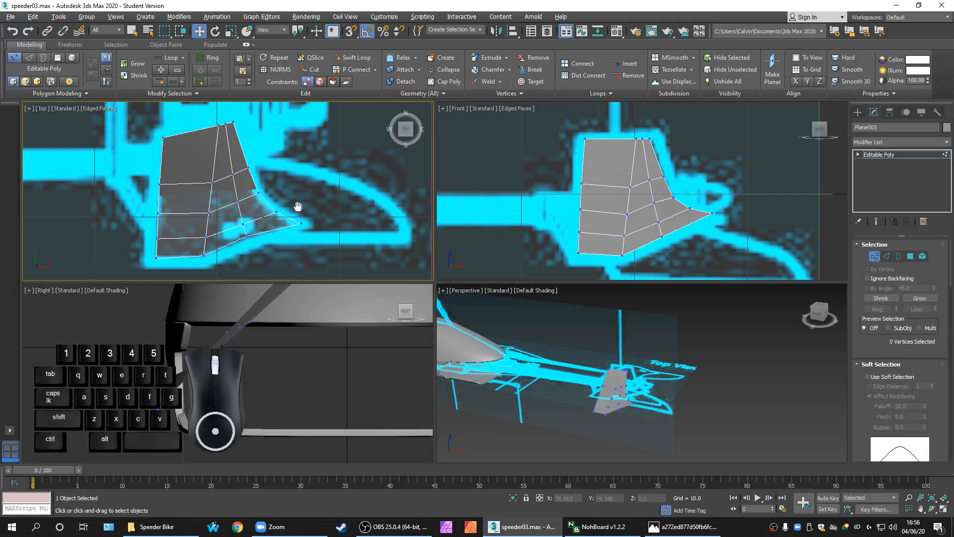
pyautogui.scroll(-3, 261, 369)
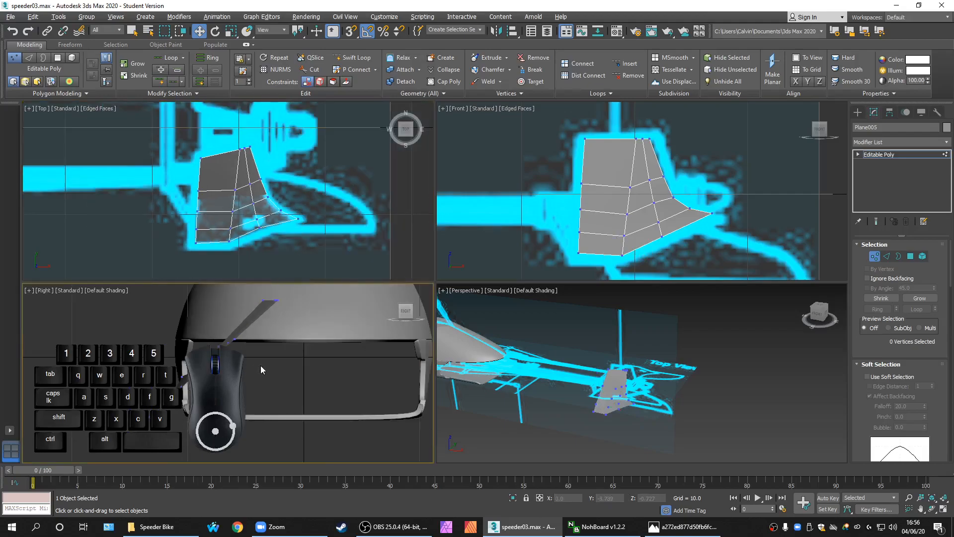
pyautogui.click(685, 239)
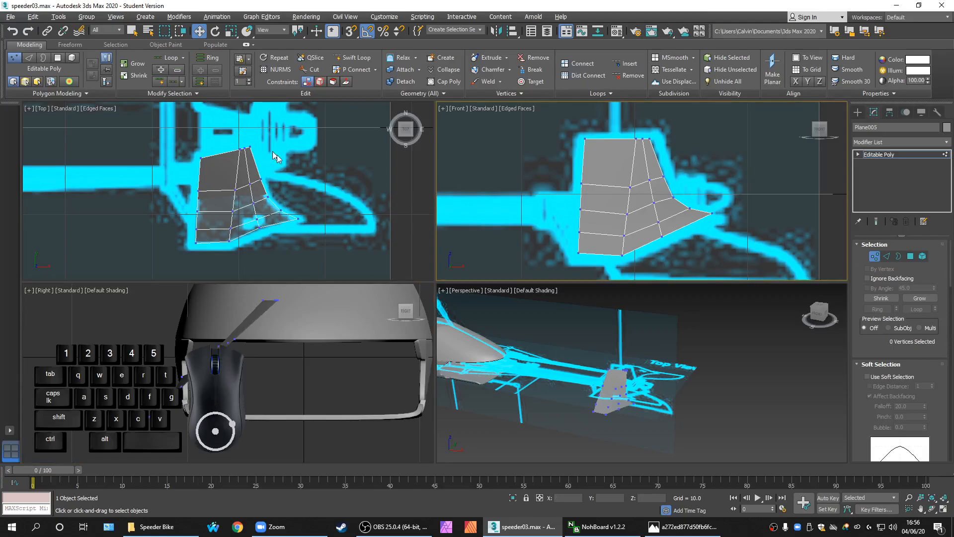
pyautogui.scroll(2, 562, 232)
# In the maximized Front view, shift the fin's top-right vertex slightly right to fit the blueprint
pyautogui.hotkey('alt', 'w')
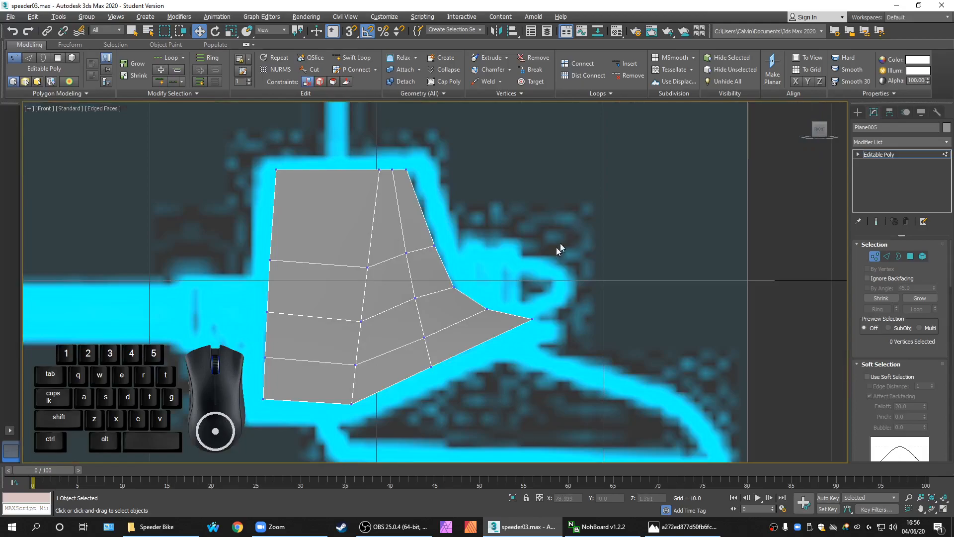
pyautogui.scroll(-3, 578, 225)
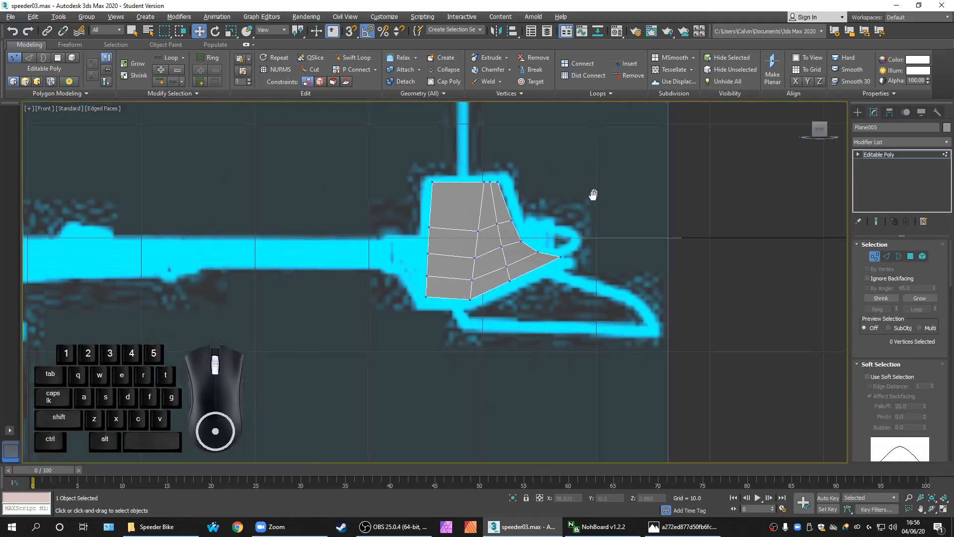
pyautogui.scroll(3, 551, 270)
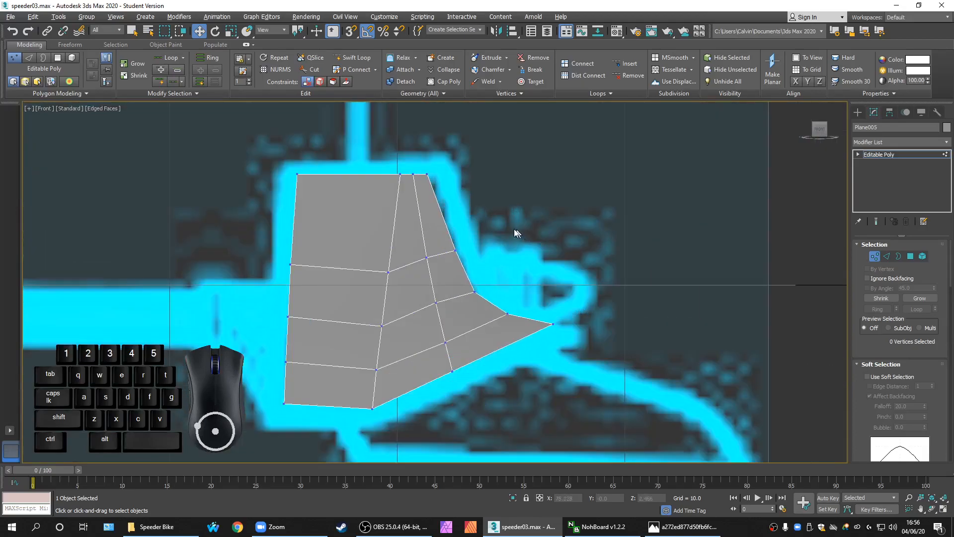
pyautogui.moveTo(419, 164); pyautogui.dragTo(464, 169)
pyautogui.click(485, 235)
# Pan and zoom the Front view to check the fin against the blueprint
pyautogui.scroll(-2, 518, 195)
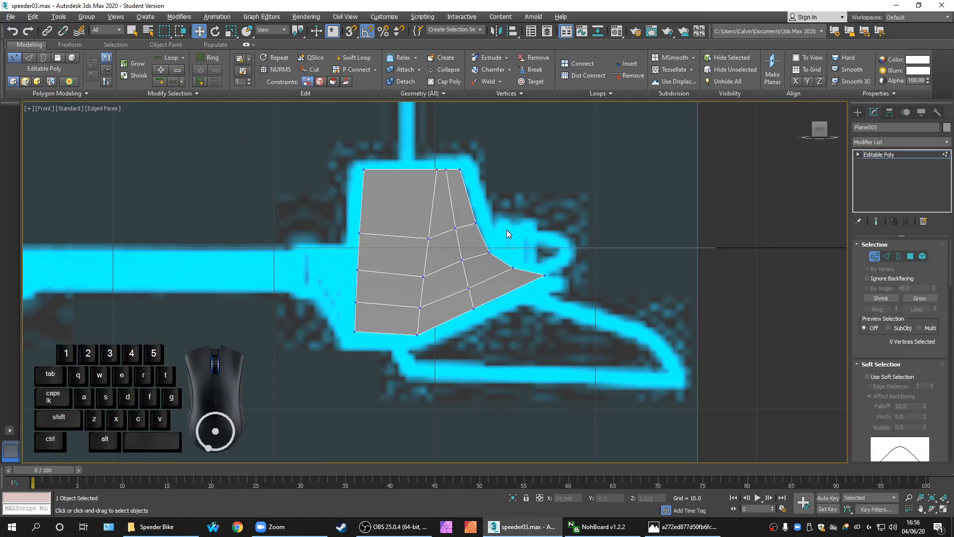
pyautogui.moveTo(507, 234); pyautogui.dragTo(495, 247, button='middle')
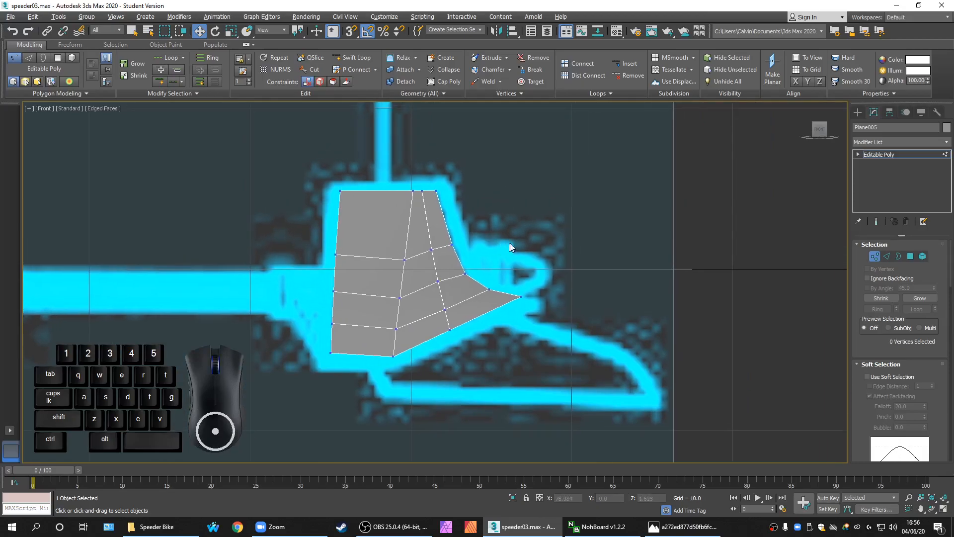
pyautogui.moveTo(521, 218); pyautogui.dragTo(497, 211, button='middle')
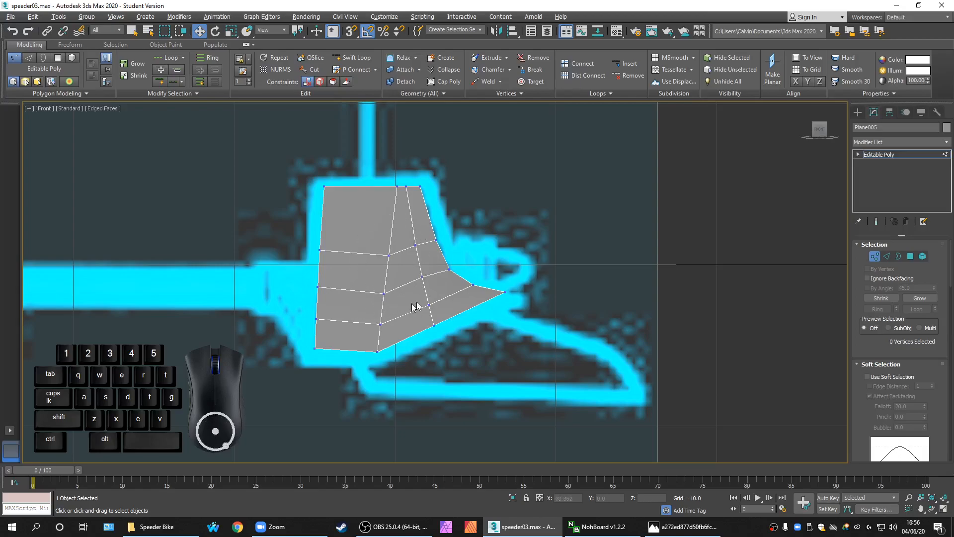
pyautogui.scroll(-2, 497, 286)
pyautogui.scroll(2, 498, 278)
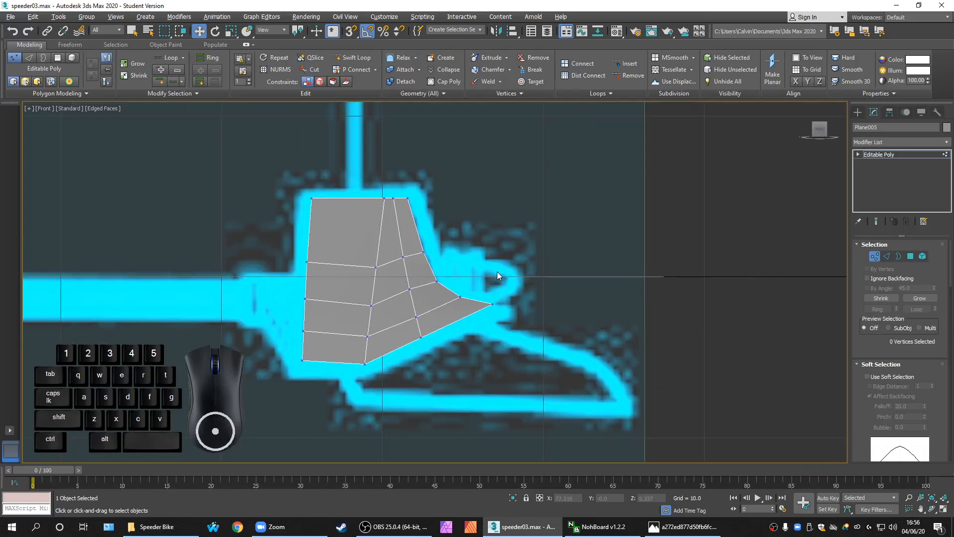
pyautogui.moveTo(503, 262); pyautogui.dragTo(507, 192, button='middle')
# Toggle between the four-viewport layout and the maximized views, ending on the maximized Front view
pyautogui.hotkey('alt', 'w')
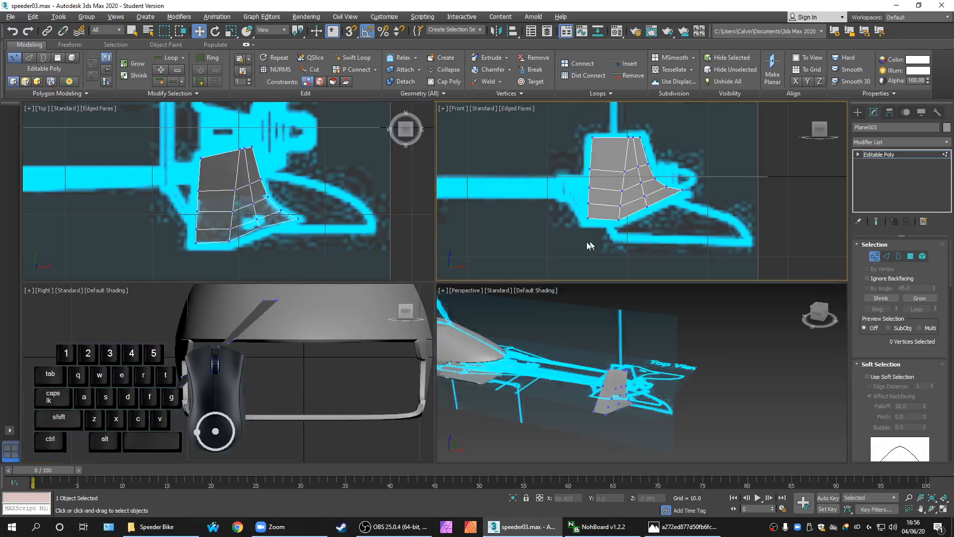
pyautogui.hotkey('alt', 'w')
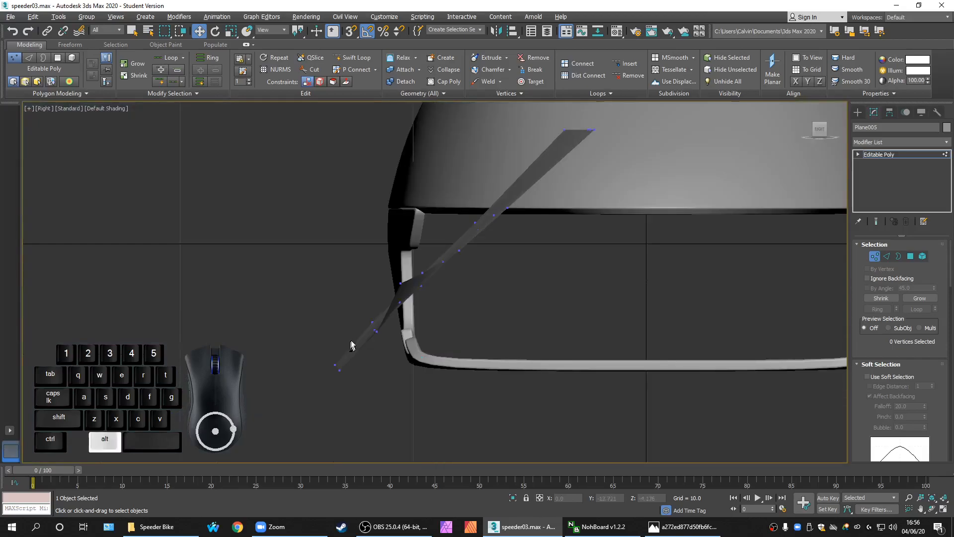
pyautogui.hotkey('alt', 'w')
pyautogui.scroll(-5, 315, 213)
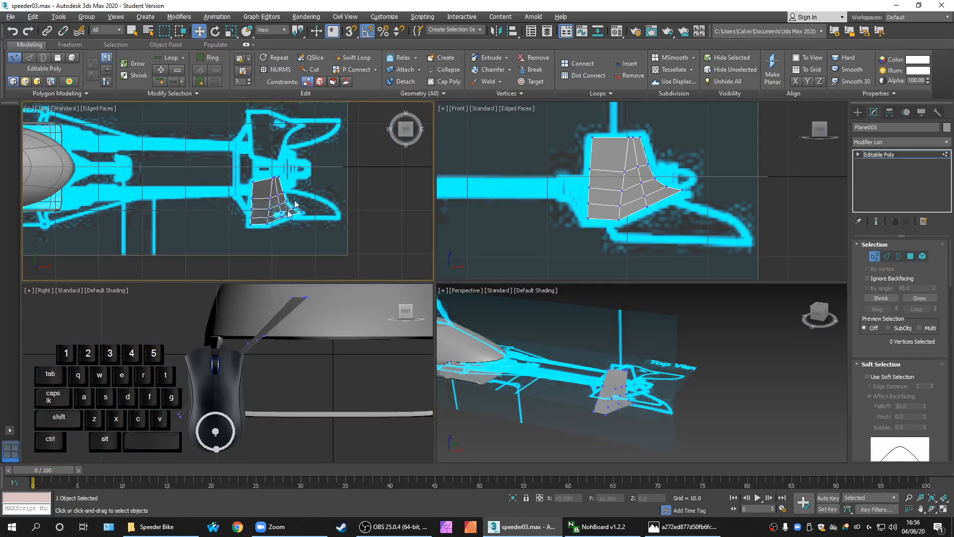
pyautogui.scroll(2, 285, 201)
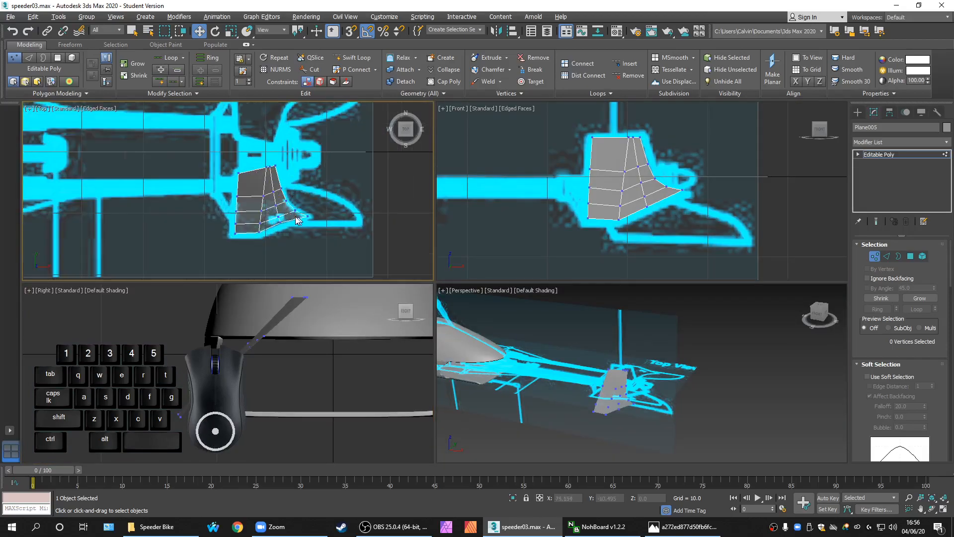
pyautogui.scroll(3, 335, 222)
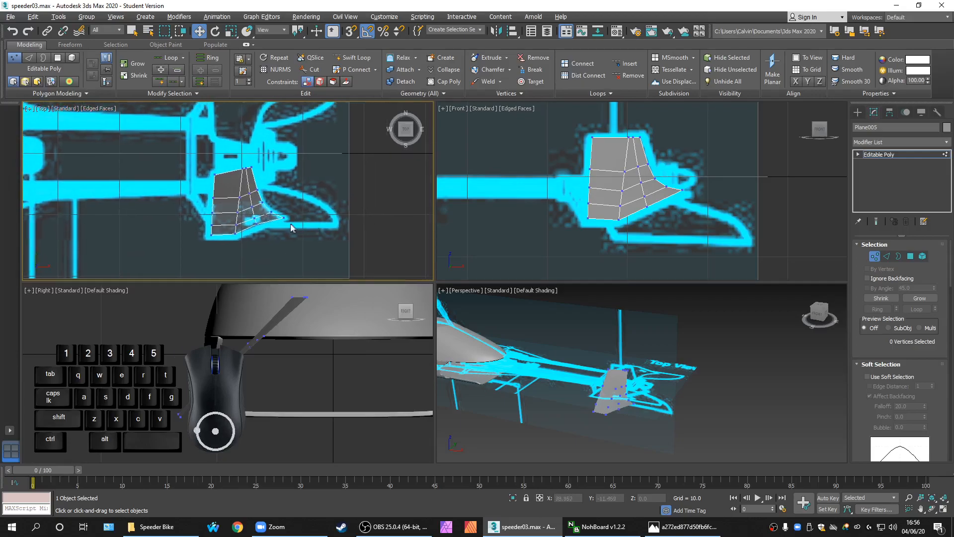
pyautogui.hotkey('alt', 'w')
pyautogui.hotkey('alt', 'w')
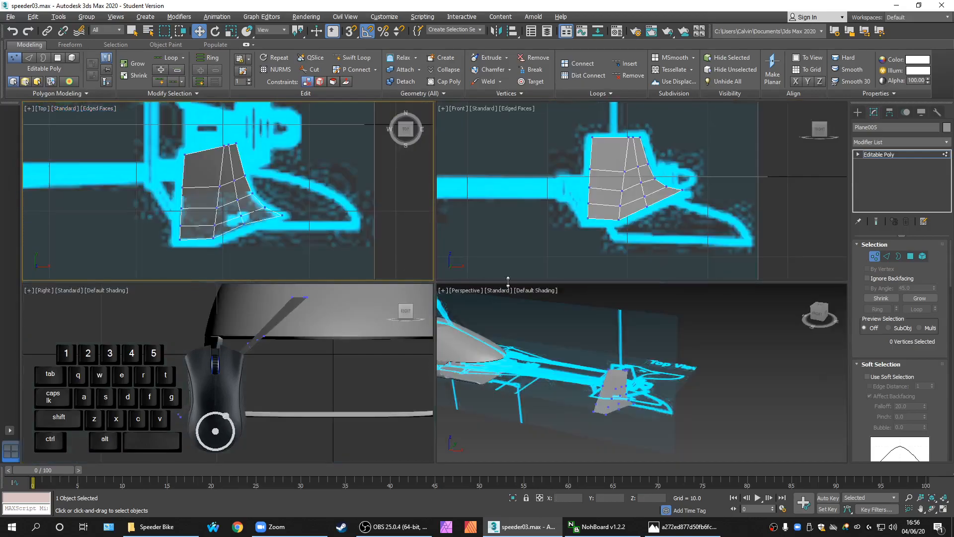
pyautogui.moveTo(619, 244); pyautogui.dragTo(618, 223, button='middle')
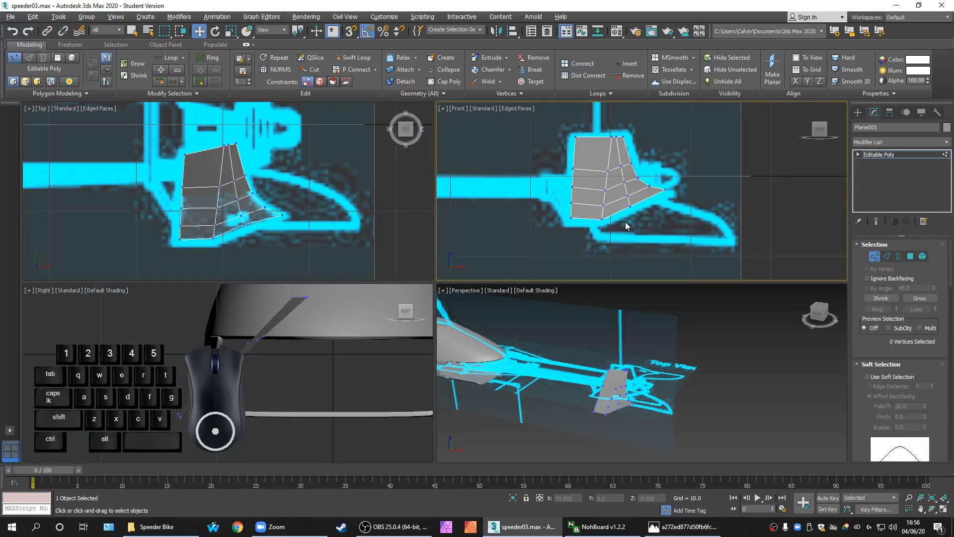
pyautogui.hotkey('alt', 'w')
pyautogui.scroll(3, 478, 290)
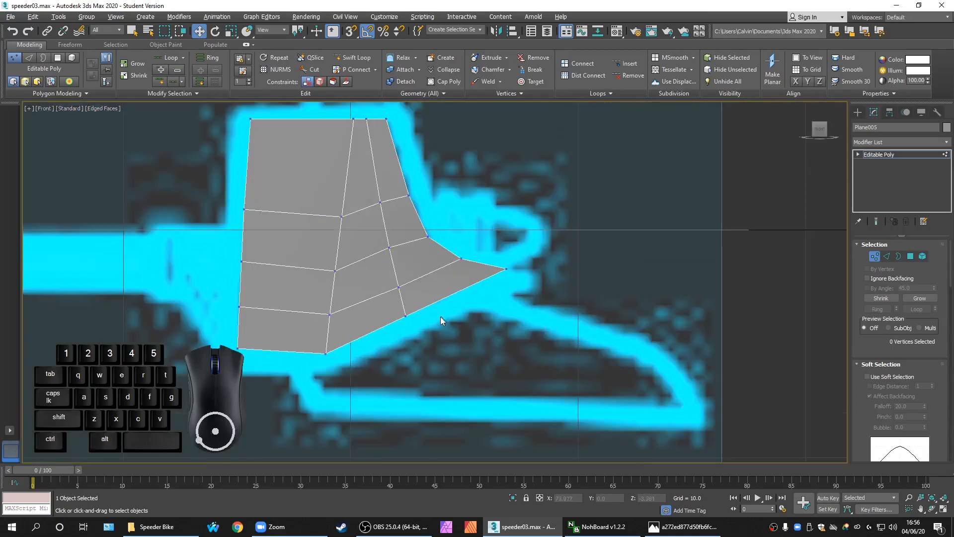
# Pull the fin's lower-edge vertex up and left onto the outline, then reselect it in Top view
pyautogui.click(405, 316)
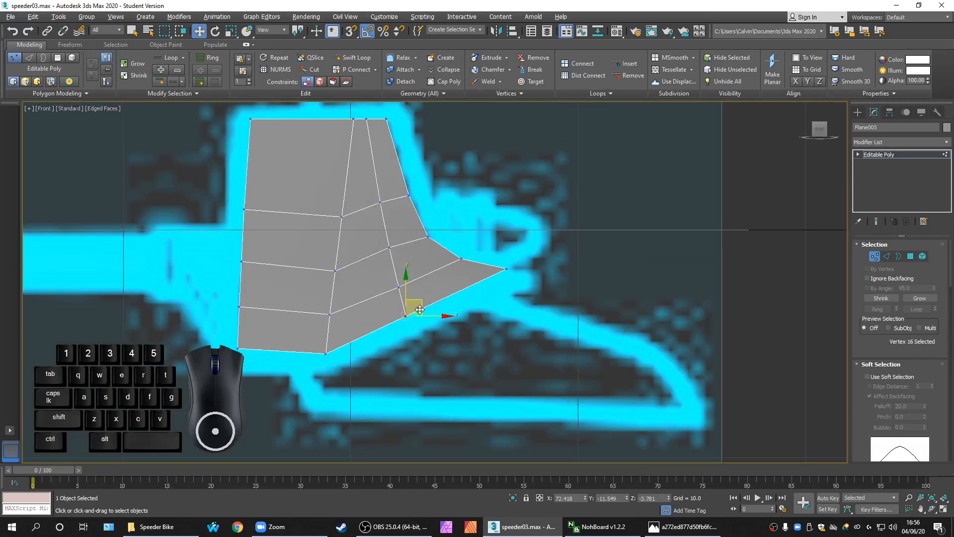
pyautogui.moveTo(426, 302); pyautogui.dragTo(419, 283)
pyautogui.moveTo(442, 337); pyautogui.dragTo(445, 308, button='middle')
pyautogui.hotkey('alt', 'w')
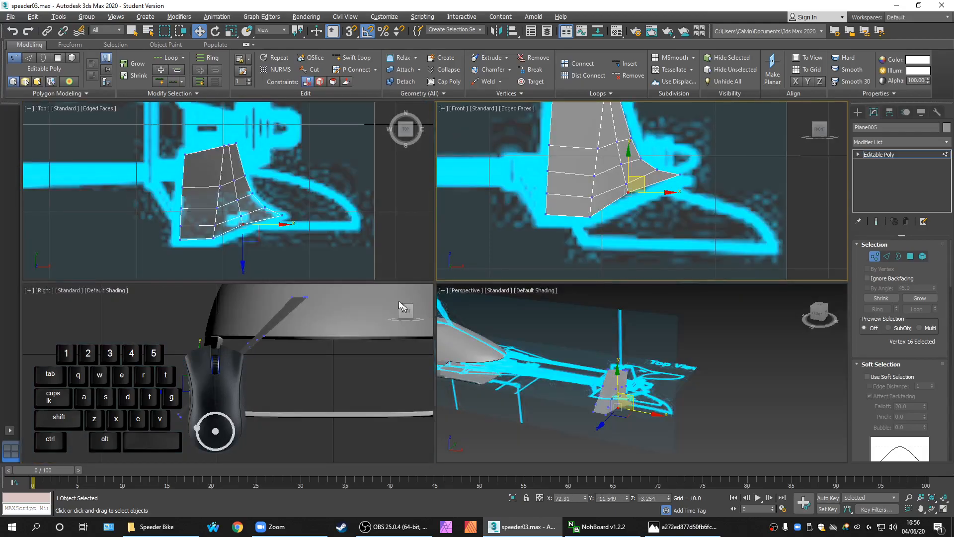
pyautogui.scroll(5, 282, 251)
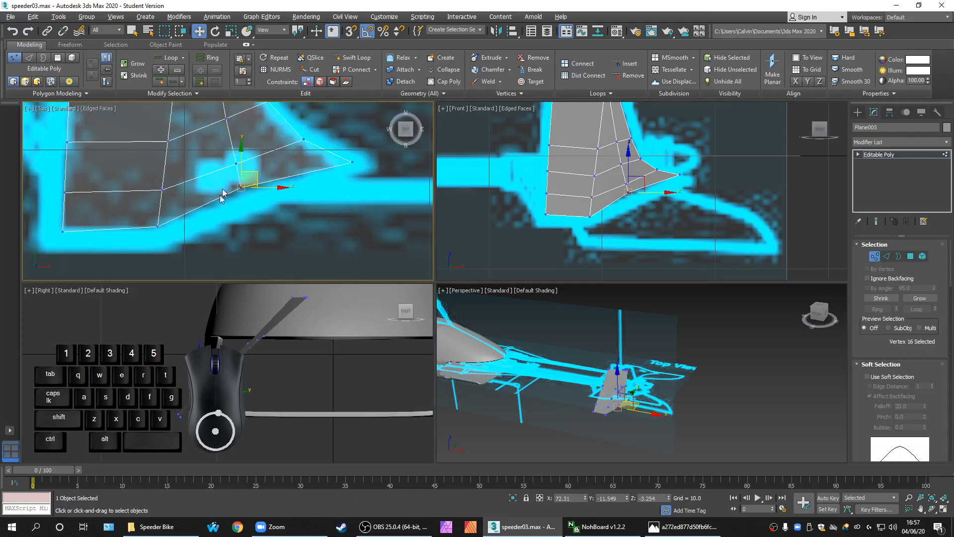
pyautogui.moveTo(316, 217); pyautogui.dragTo(345, 219, button='middle')
pyautogui.moveTo(209, 249); pyautogui.dragTo(182, 209)
pyautogui.click(276, 202)
pyautogui.moveTo(277, 201); pyautogui.dragTo(263, 182)
# Move the fin's tip vertex and the lower vertex down slightly onto the blueprint outline
pyautogui.moveTo(304, 220); pyautogui.dragTo(252, 238, button='middle')
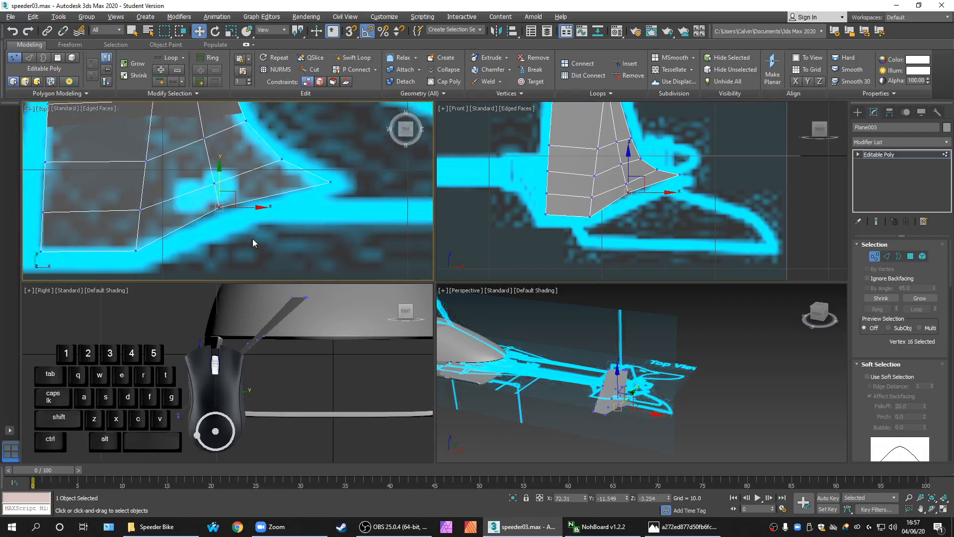
pyautogui.scroll(1, 686, 222)
pyautogui.scroll(1, 669, 222)
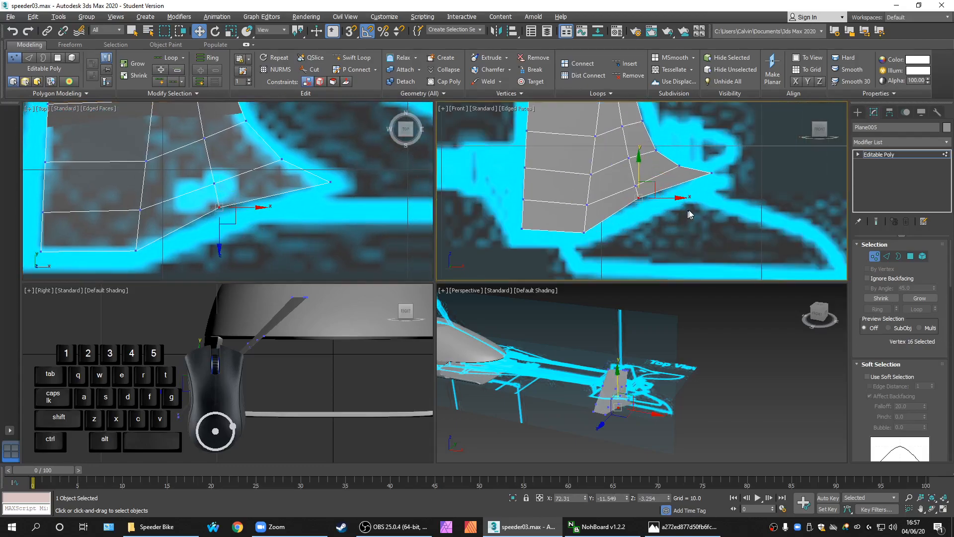
pyautogui.moveTo(723, 186); pyautogui.dragTo(703, 165)
pyautogui.keyDown('ctrl'); pyautogui.moveTo(651, 206); pyautogui.dragTo(625, 192); pyautogui.keyUp('ctrl')
pyautogui.click(671, 159)
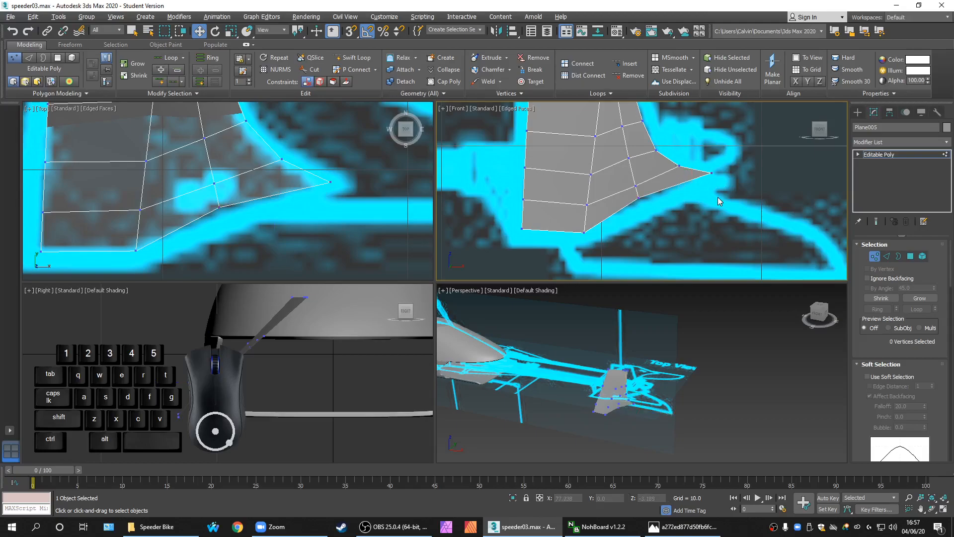
pyautogui.moveTo(719, 195); pyautogui.dragTo(706, 166)
pyautogui.keyDown('ctrl'); pyautogui.moveTo(649, 214); pyautogui.dragTo(630, 196); pyautogui.keyUp('ctrl')
pyautogui.moveTo(674, 157); pyautogui.dragTo(673, 163)
pyautogui.click(661, 227)
# Pan the Front and Top views and switch to Polygon sub-object level
pyautogui.moveTo(606, 237); pyautogui.dragTo(597, 240, button='middle')
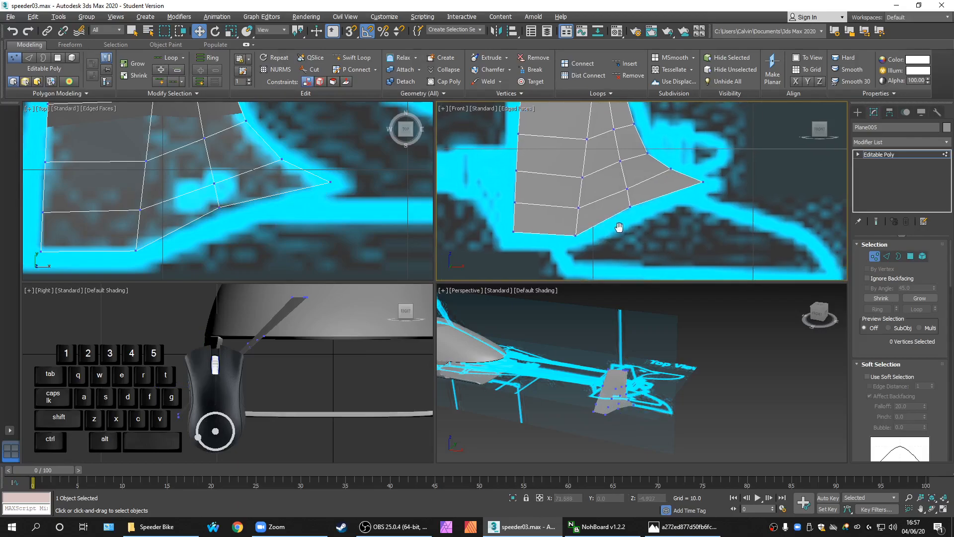
pyautogui.moveTo(391, 228); pyautogui.dragTo(390, 228, button='middle')
pyautogui.moveTo(584, 233); pyautogui.dragTo(578, 236, button='middle')
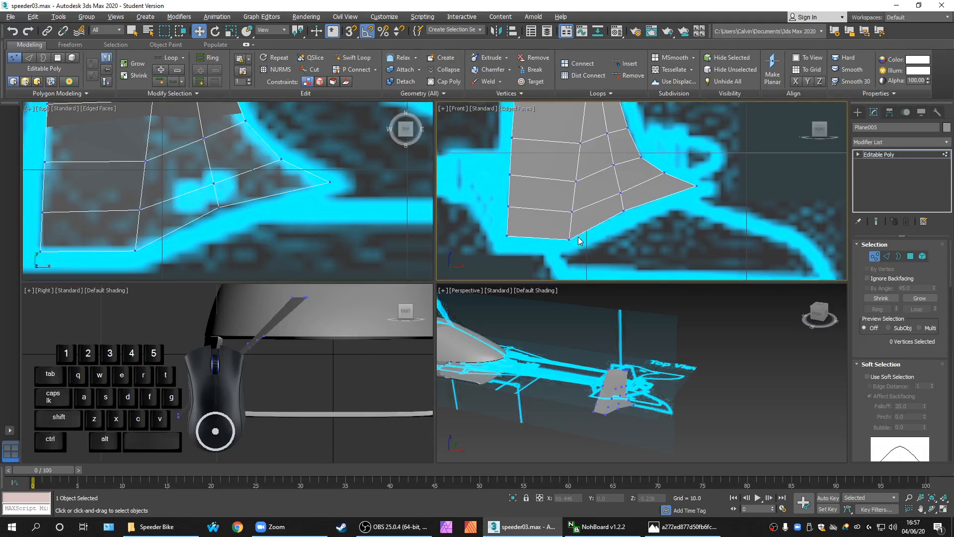
pyautogui.scroll(-3, 539, 238)
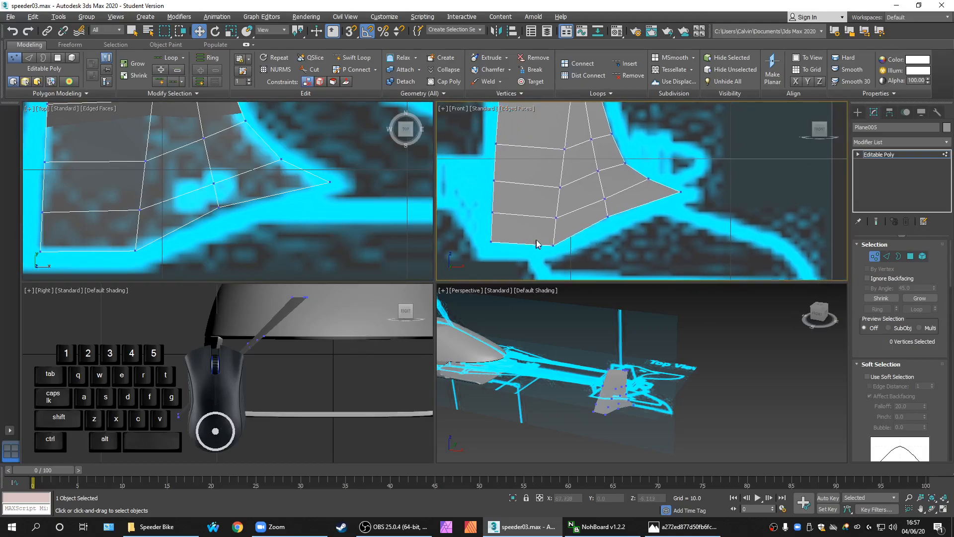
pyautogui.click(907, 256)
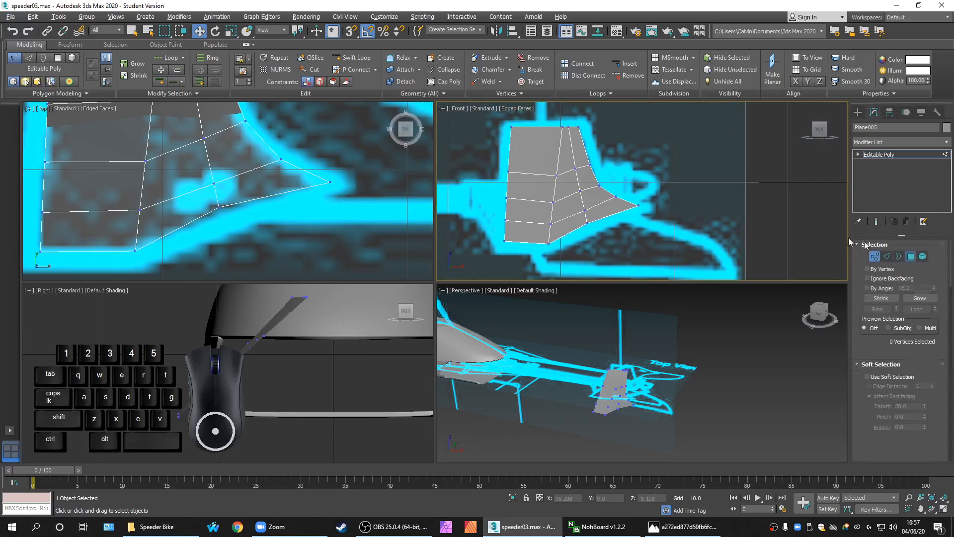
# Flatten the fin's left polygon column with Make Planar, after trying and undoing X and Y
pyautogui.moveTo(494, 124); pyautogui.dragTo(533, 268)
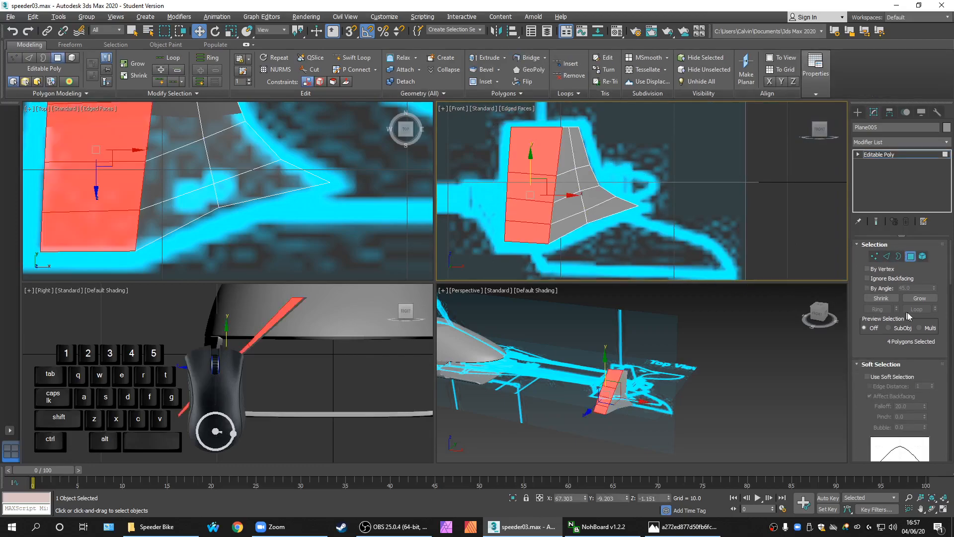
pyautogui.moveTo(950, 273); pyautogui.dragTo(946, 363)
pyautogui.click(883, 323)
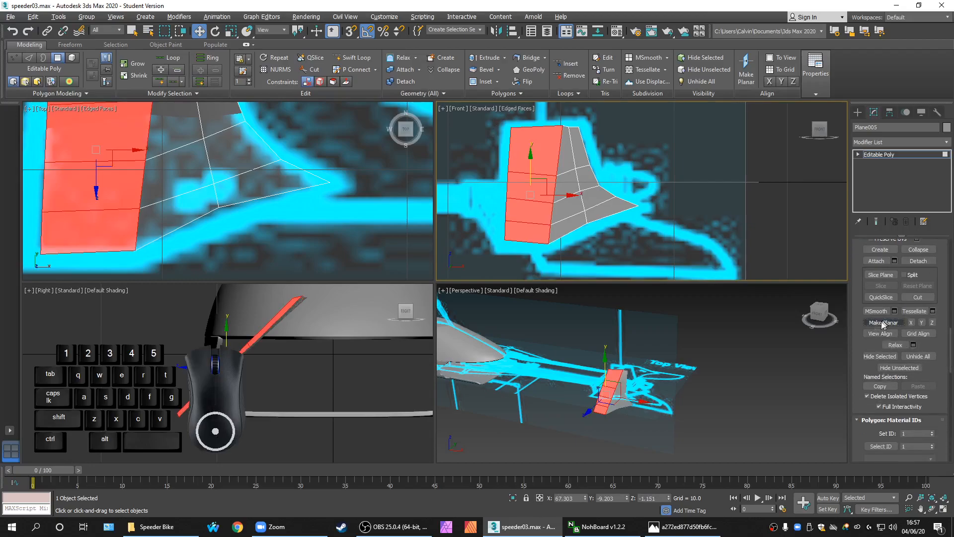
pyautogui.click(910, 323)
pyautogui.hotkey('ctrl', 'z')
pyautogui.click(922, 321)
pyautogui.hotkey('ctrl', 'z')
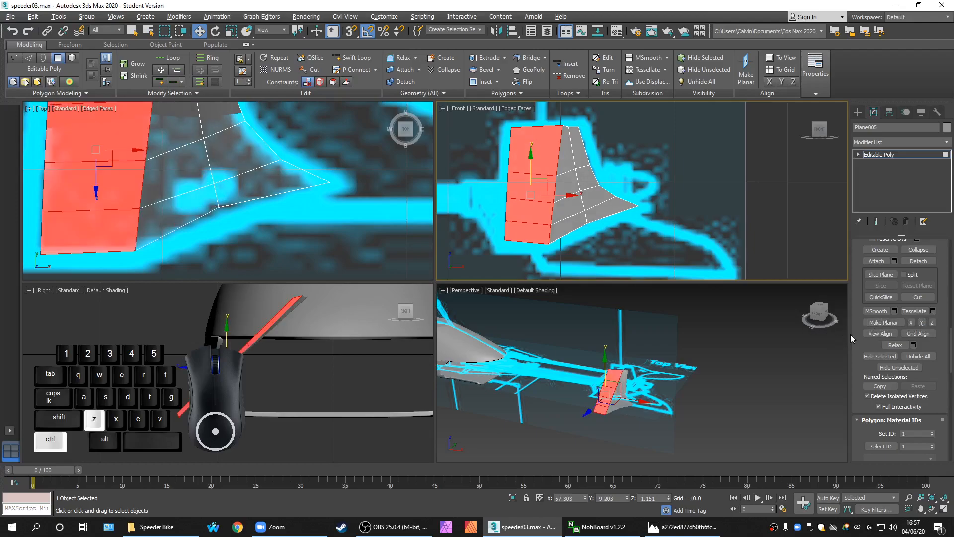
pyautogui.click(883, 323)
pyautogui.click(353, 380)
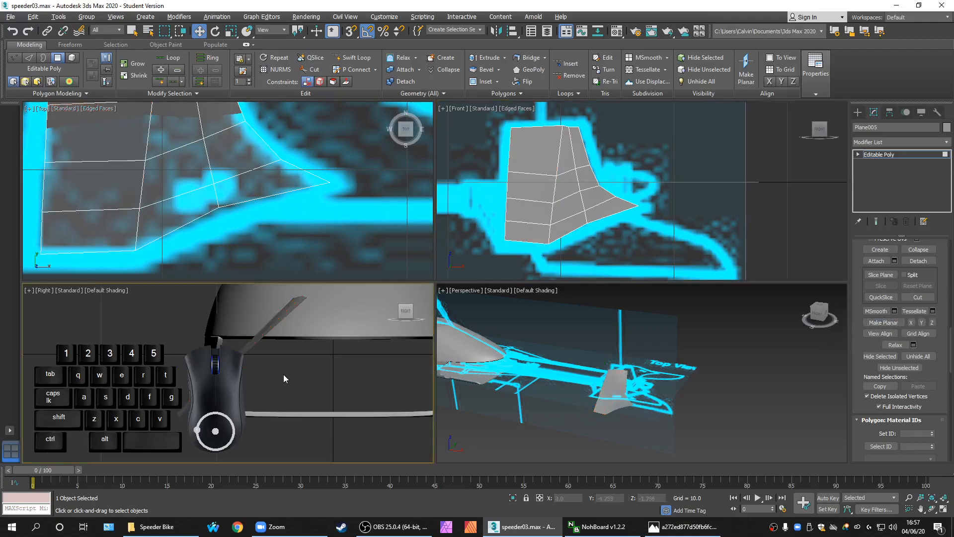
# Maximize the Perspective viewport and orbit around the fin
pyautogui.moveTo(530, 221); pyautogui.dragTo(556, 205, button='middle')
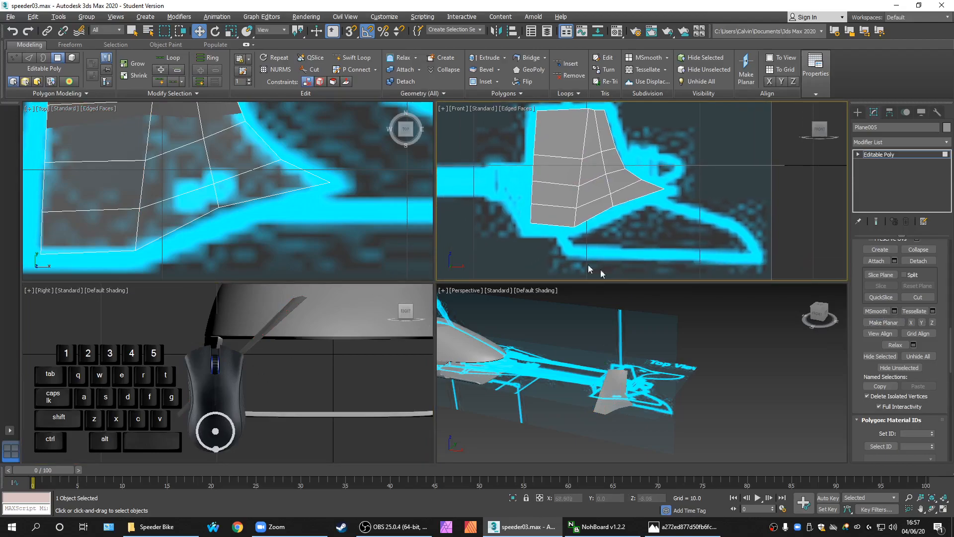
pyautogui.middleClick(646, 389)
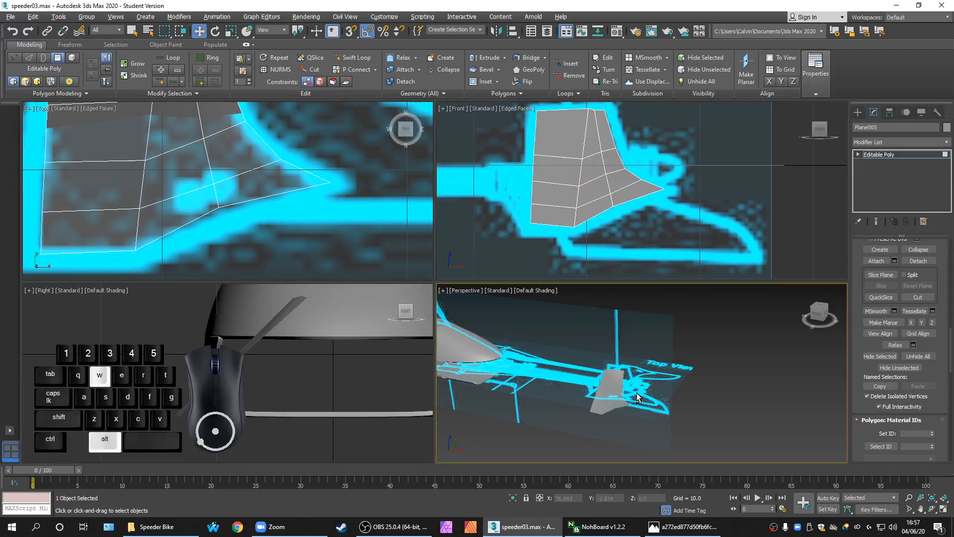
pyautogui.hotkey('alt', 'w')
pyautogui.scroll(3, 479, 373)
pyautogui.scroll(3, 401, 325)
pyautogui.keyDown('alt'); pyautogui.moveTo(401, 325); pyautogui.dragTo(467, 313, button='middle'); pyautogui.keyUp('alt')
pyautogui.scroll(-2, 502, 302)
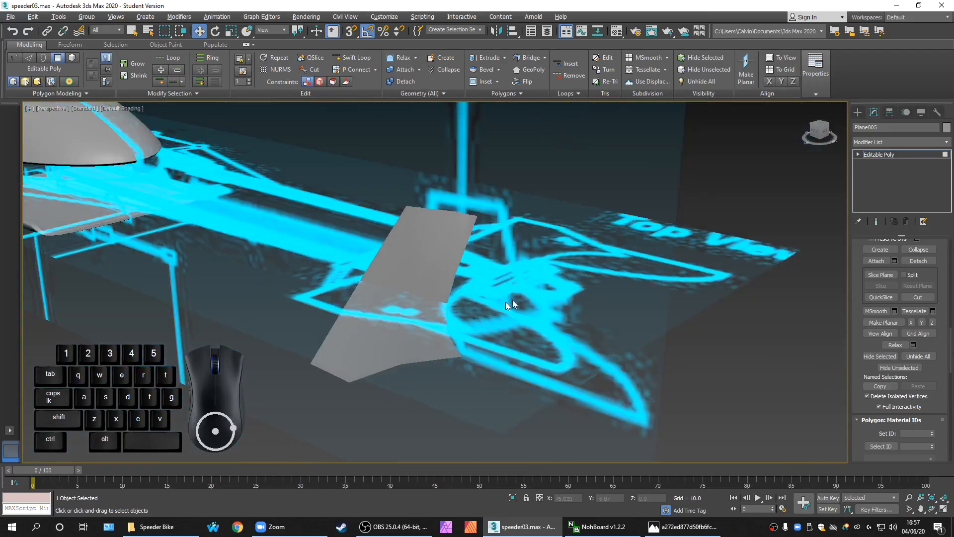
# Select all of the fin's polygons and Clear All their smoothing groups
pyautogui.click(903, 155)
pyautogui.click(903, 154)
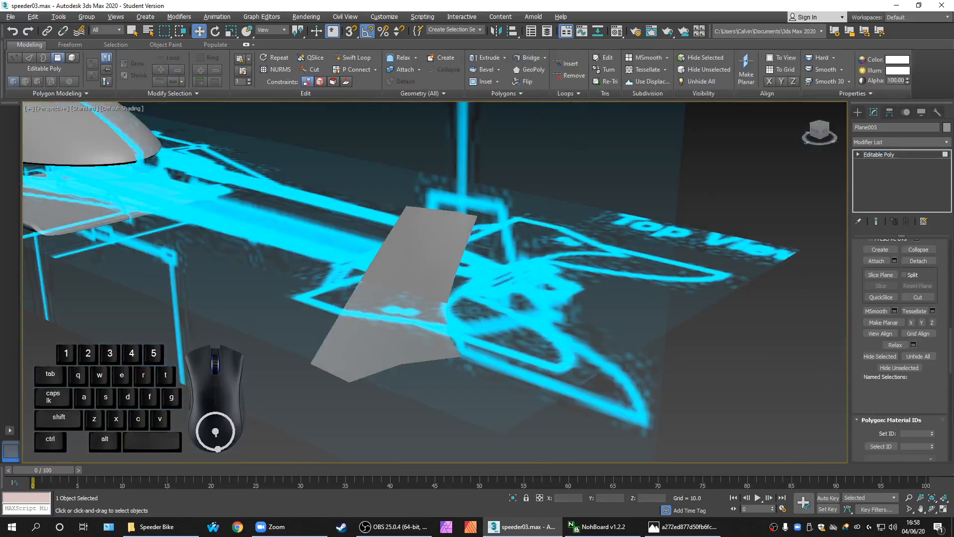
pyautogui.moveTo(950, 340); pyautogui.dragTo(951, 434)
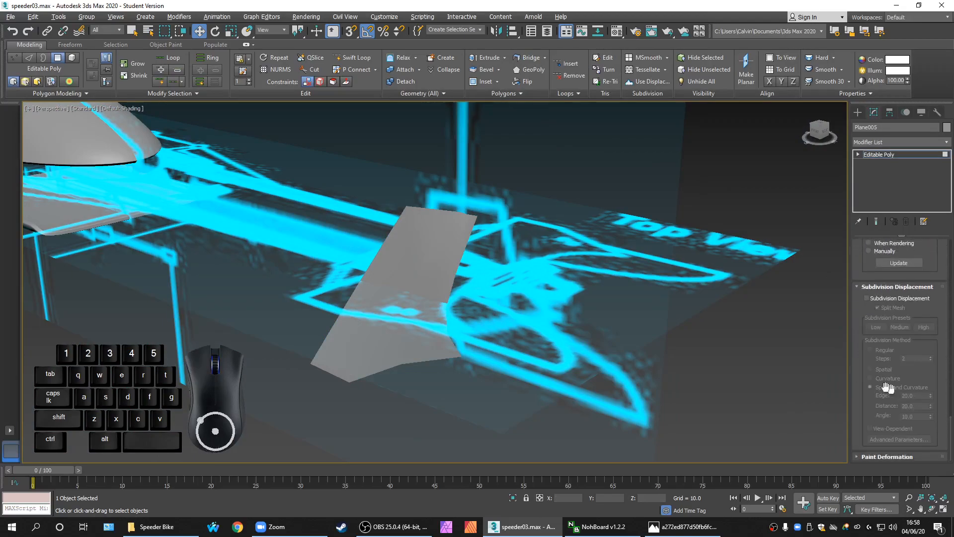
pyautogui.scroll(-3, 672, 359)
pyautogui.moveTo(645, 375); pyautogui.dragTo(418, 204)
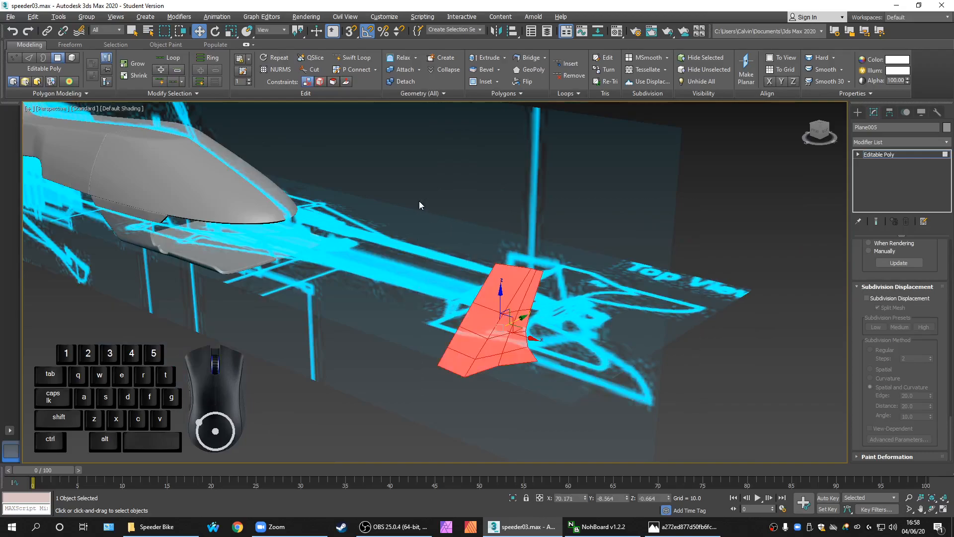
pyautogui.moveTo(950, 434); pyautogui.dragTo(949, 378)
pyautogui.click(912, 364)
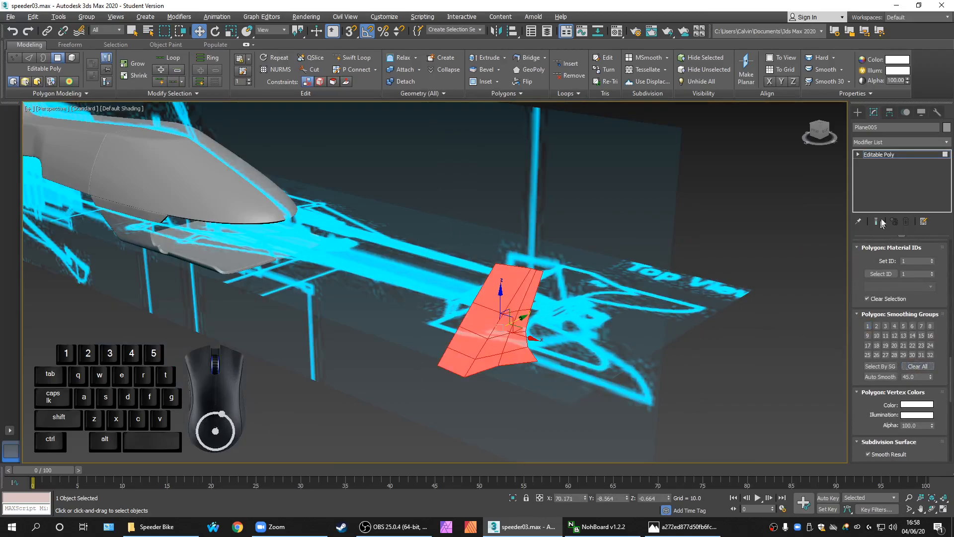
# Exit Polygon level, deselect the fin, and orbit to view it from a low side angle
pyautogui.click(886, 155)
pyautogui.click(687, 337)
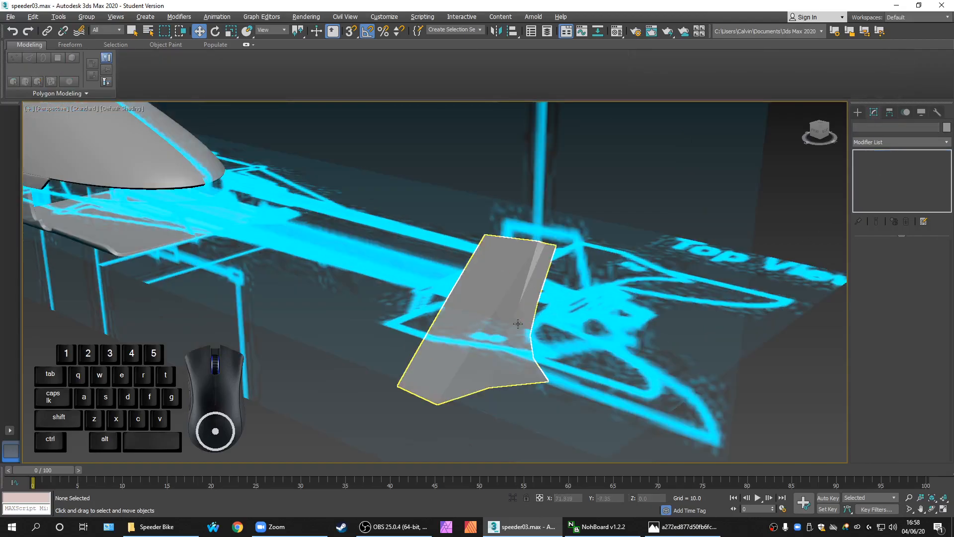
pyautogui.scroll(5, 544, 324)
pyautogui.scroll(-5, 545, 324)
pyautogui.keyDown('alt'); pyautogui.moveTo(561, 336); pyautogui.dragTo(622, 314, button='middle'); pyautogui.keyUp('alt')
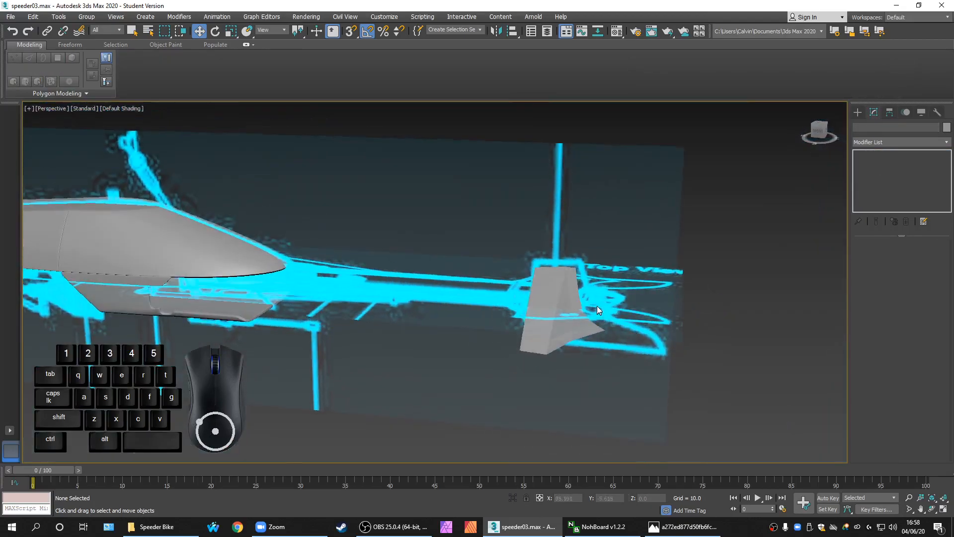
pyautogui.scroll(4, 571, 283)
pyautogui.keyDown('alt'); pyautogui.moveTo(571, 283); pyautogui.dragTo(445, 239, button='middle'); pyautogui.keyUp('alt')
pyautogui.scroll(4, 443, 235)
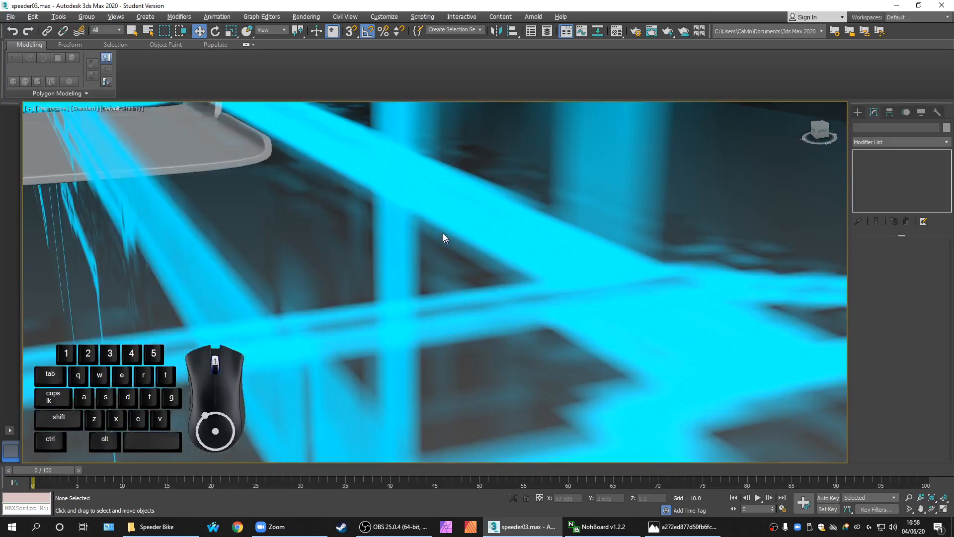
pyautogui.scroll(-3, 427, 236)
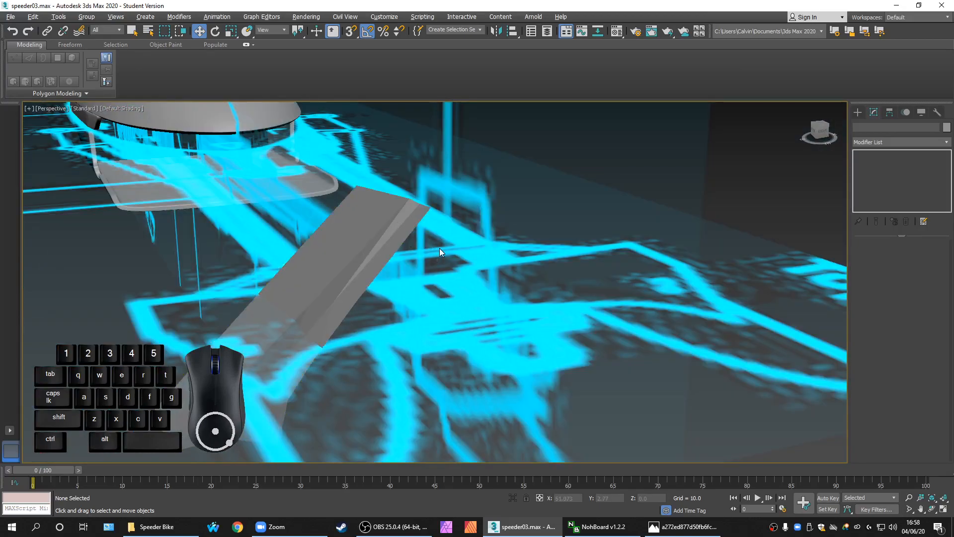
# Restore the four-view layout and select the fin object Plane005
pyautogui.hotkey('alt', 'w')
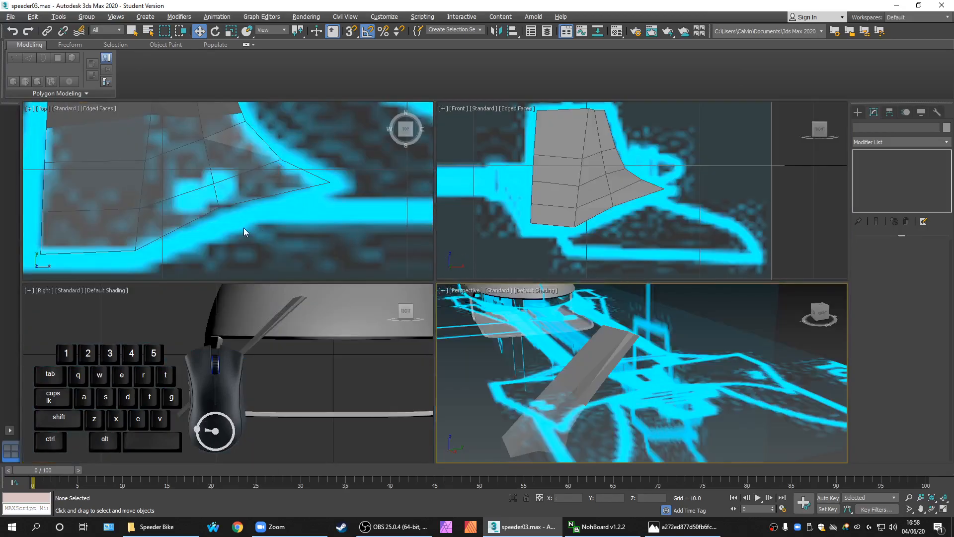
pyautogui.moveTo(275, 188); pyautogui.dragTo(292, 222, button='middle')
pyautogui.scroll(-3, 281, 185)
pyautogui.scroll(5, 252, 172)
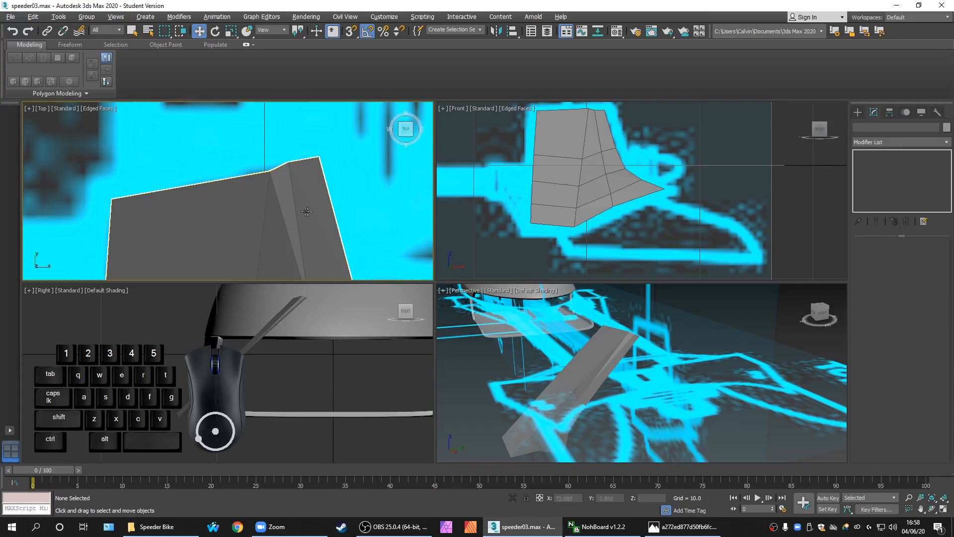
pyautogui.click(325, 209)
# At Vertex level, nudge the fin's top corner vertices so its upper edge is level
pyautogui.click(874, 256)
pyautogui.scroll(2, 295, 166)
pyautogui.click(279, 163)
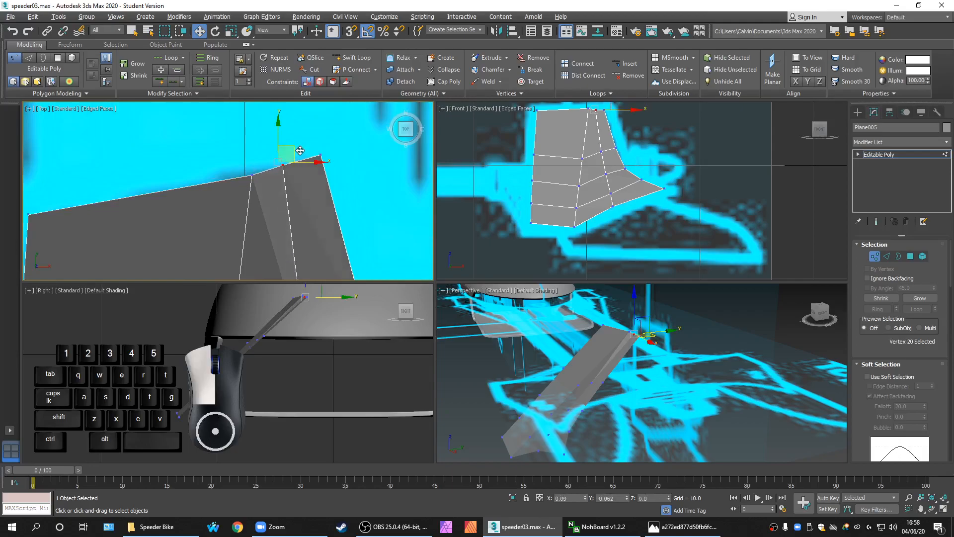
pyautogui.moveTo(301, 151); pyautogui.dragTo(298, 153)
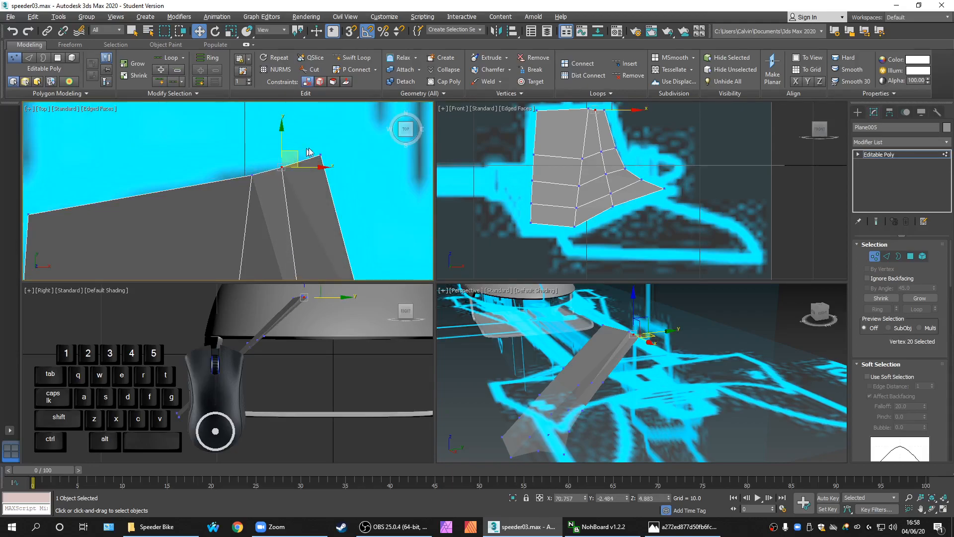
pyautogui.scroll(5, 583, 146)
pyautogui.scroll(-2, 606, 164)
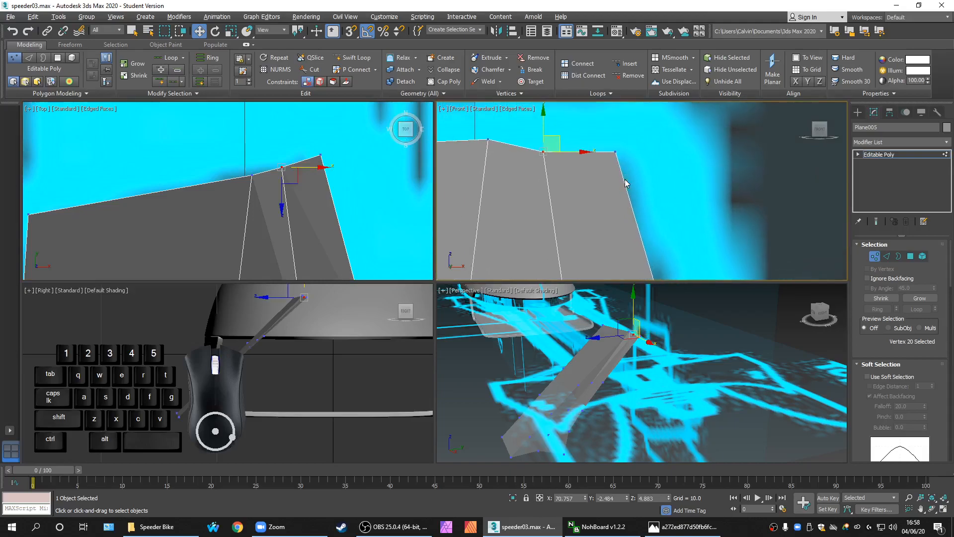
pyautogui.moveTo(637, 179); pyautogui.dragTo(595, 121)
pyautogui.click(332, 326)
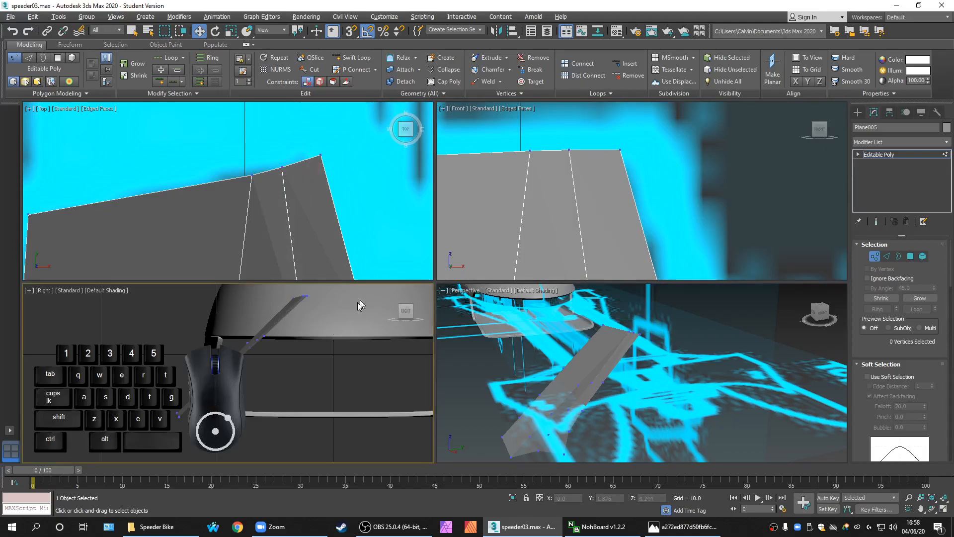
# Orbit around the fin in Perspective and maximize that view to inspect it
pyautogui.scroll(-2, 338, 153)
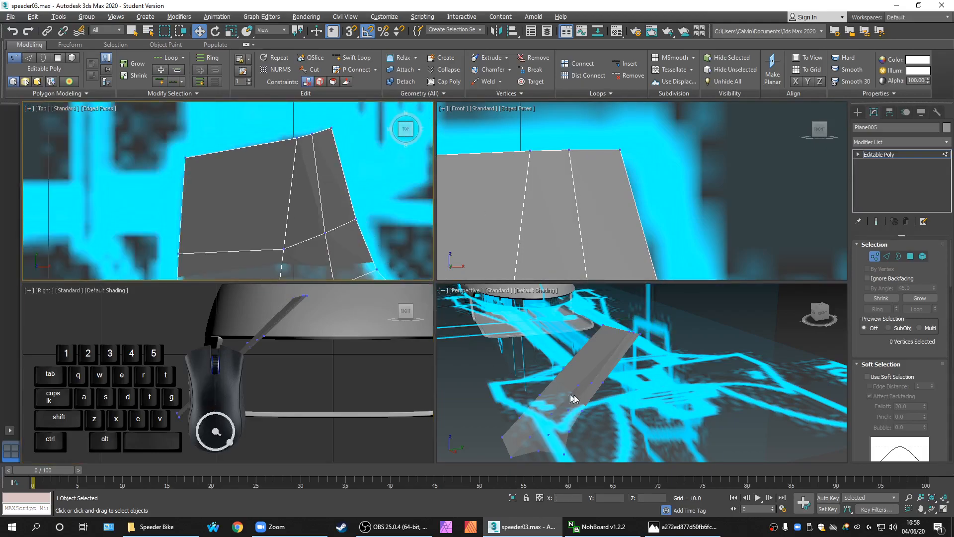
pyautogui.keyDown('alt'); pyautogui.moveTo(587, 378); pyautogui.dragTo(663, 418, button='middle'); pyautogui.keyUp('alt')
pyautogui.scroll(4, 587, 359)
pyautogui.scroll(2, 609, 382)
pyautogui.scroll(-2, 591, 392)
pyautogui.keyDown('alt'); pyautogui.moveTo(595, 401); pyautogui.dragTo(651, 360, button='middle'); pyautogui.keyUp('alt')
pyautogui.hotkey('alt', 'w')
pyautogui.keyDown('alt'); pyautogui.moveTo(574, 350); pyautogui.dragTo(436, 266, button='middle'); pyautogui.keyUp('alt')
pyautogui.scroll(3, 456, 222)
pyautogui.scroll(-3, 462, 226)
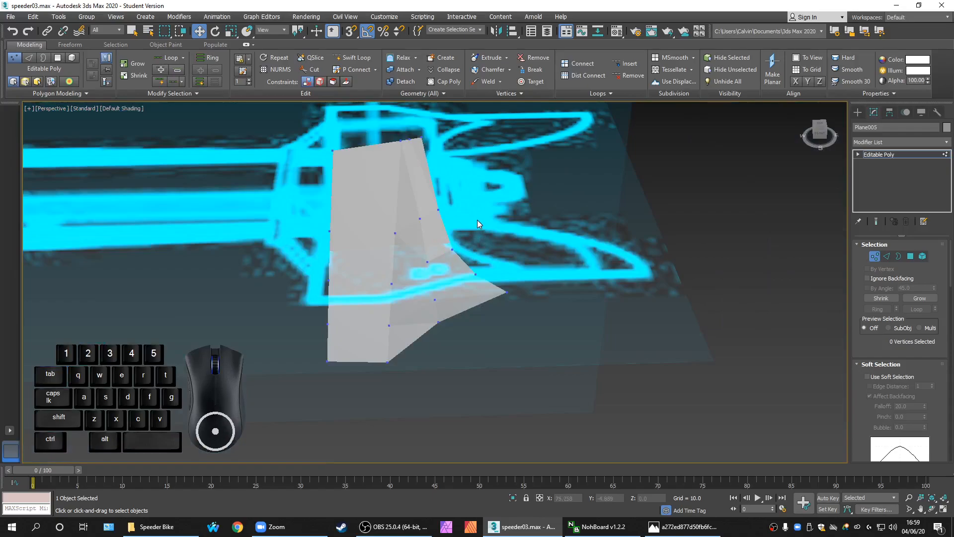
# Return to Editable Poly object level and re-maximize the Perspective view
pyautogui.click(889, 155)
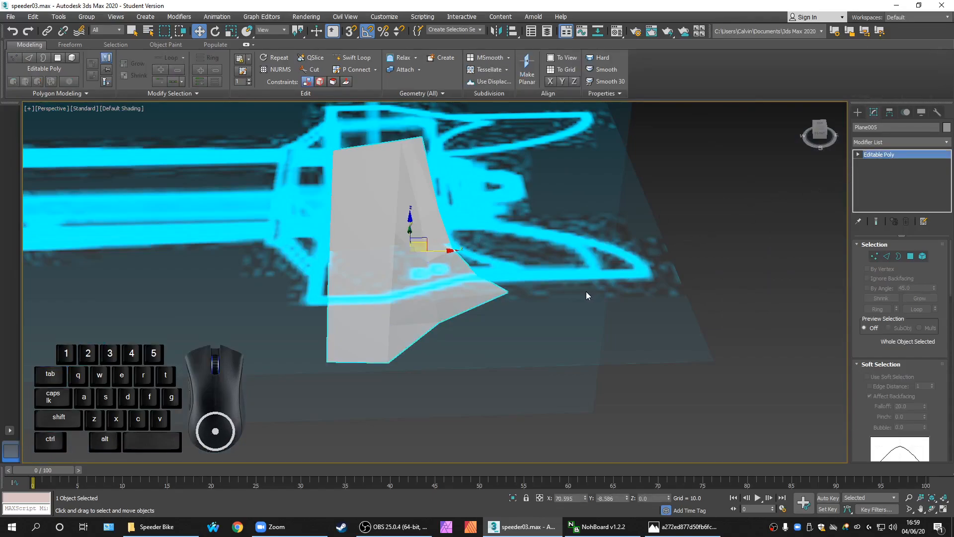
pyautogui.scroll(3, 572, 304)
pyautogui.scroll(-4, 556, 320)
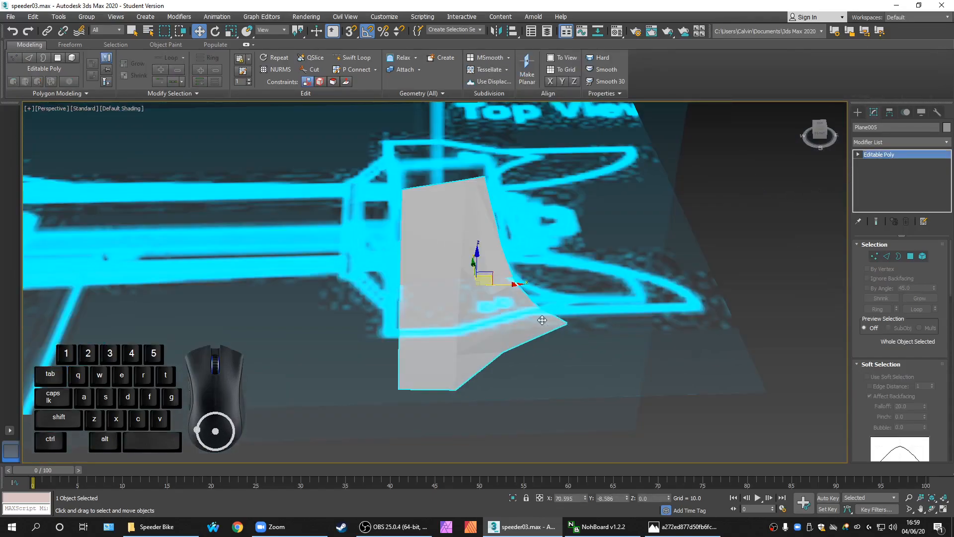
pyautogui.hotkey('alt', 'w')
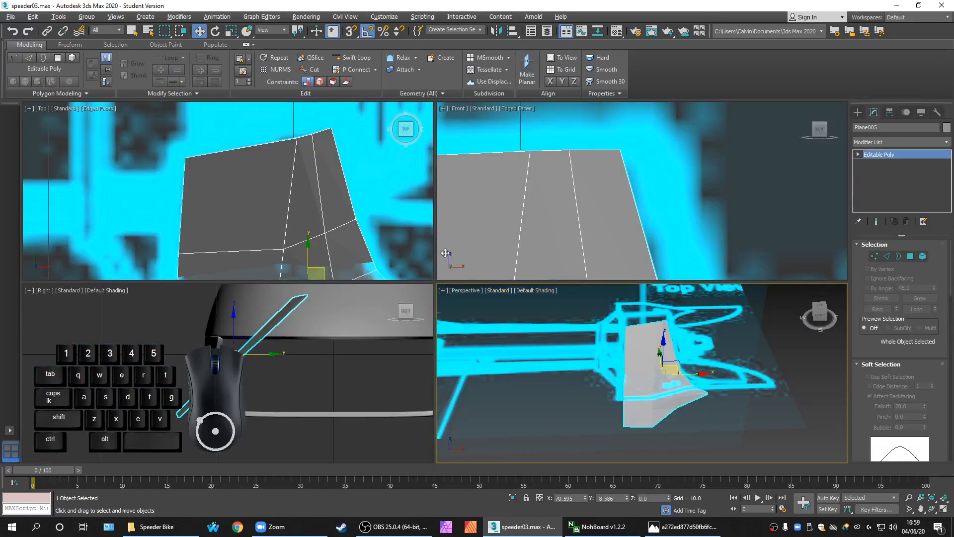
pyautogui.hotkey('alt', 'w')
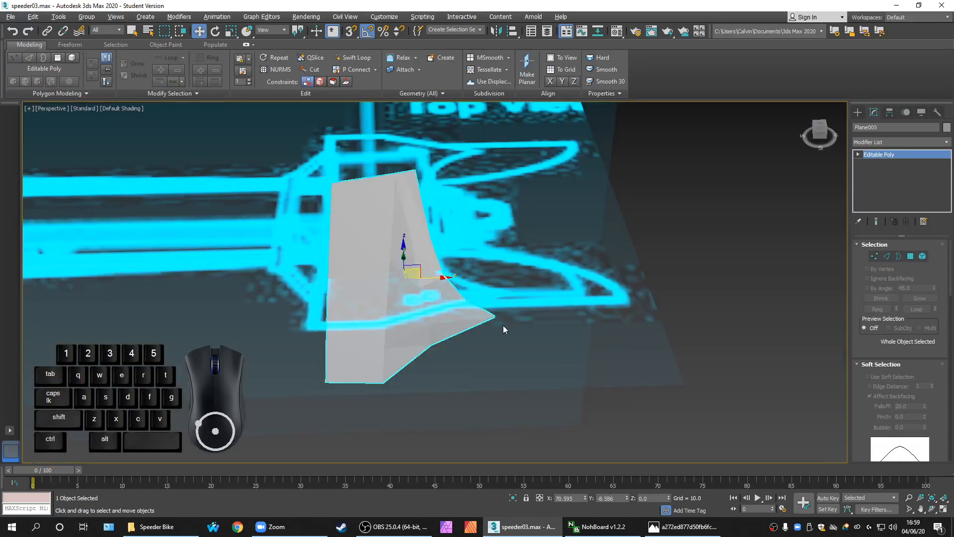
pyautogui.scroll(2, 527, 330)
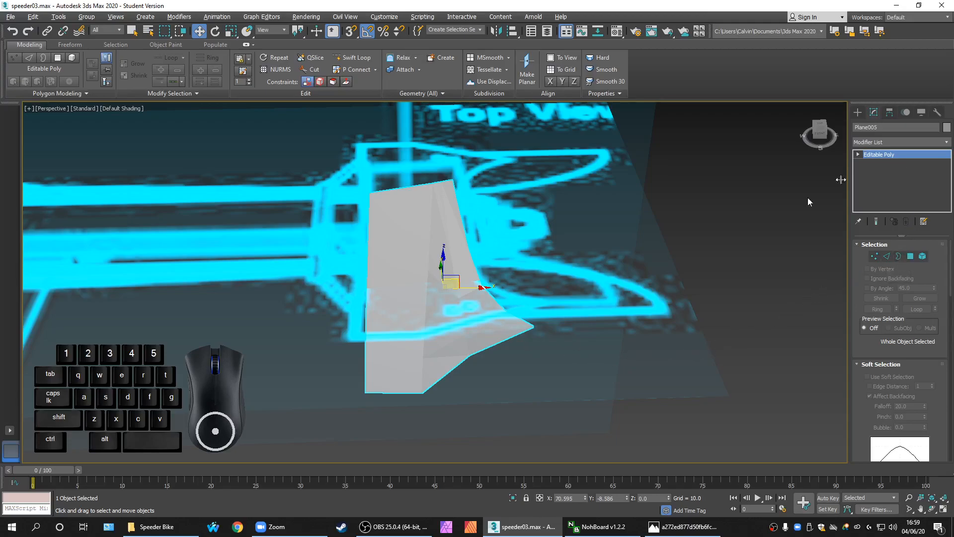
pyautogui.moveTo(589, 284); pyautogui.dragTo(586, 294, button='middle')
# Turn on Edged Faces with F4 to reveal the fin's polygon grid
pyautogui.press('F4')
pyautogui.scroll(2, 513, 357)
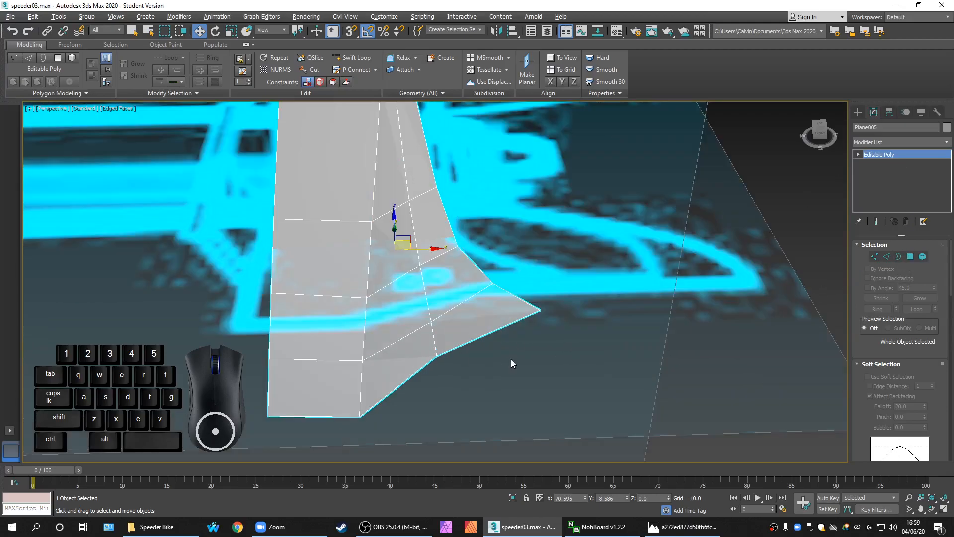
pyautogui.scroll(-3, 517, 360)
pyautogui.scroll(3, 512, 368)
pyautogui.moveTo(507, 372); pyautogui.dragTo(485, 383, button='middle')
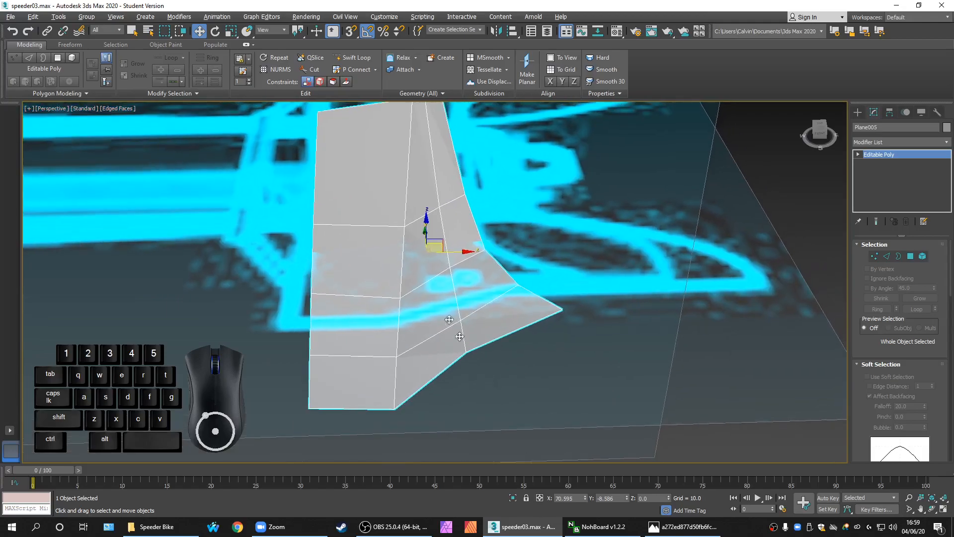
pyautogui.click(352, 58)
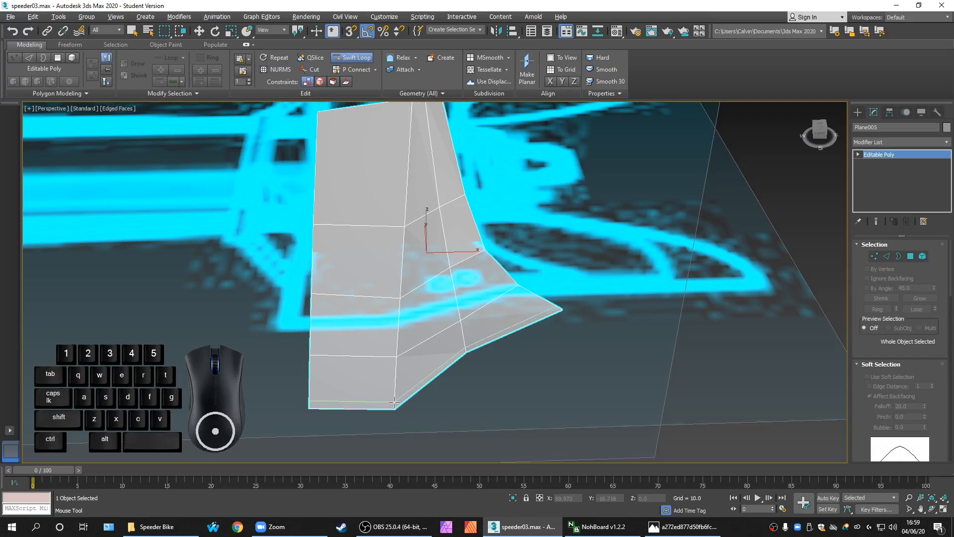
# Add a horizontal and a vertical Swift Loop on the fin, then undo them
pyautogui.click(394, 400)
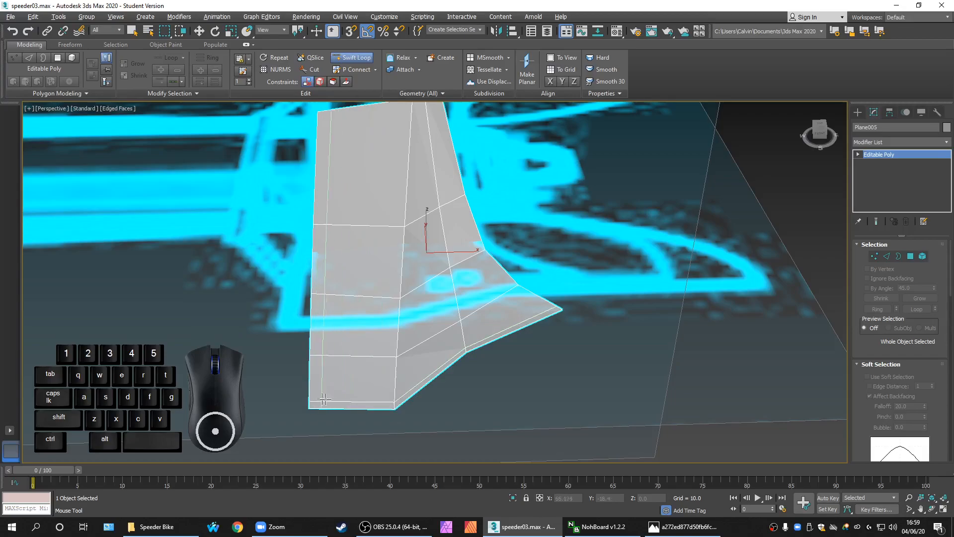
pyautogui.click(348, 397)
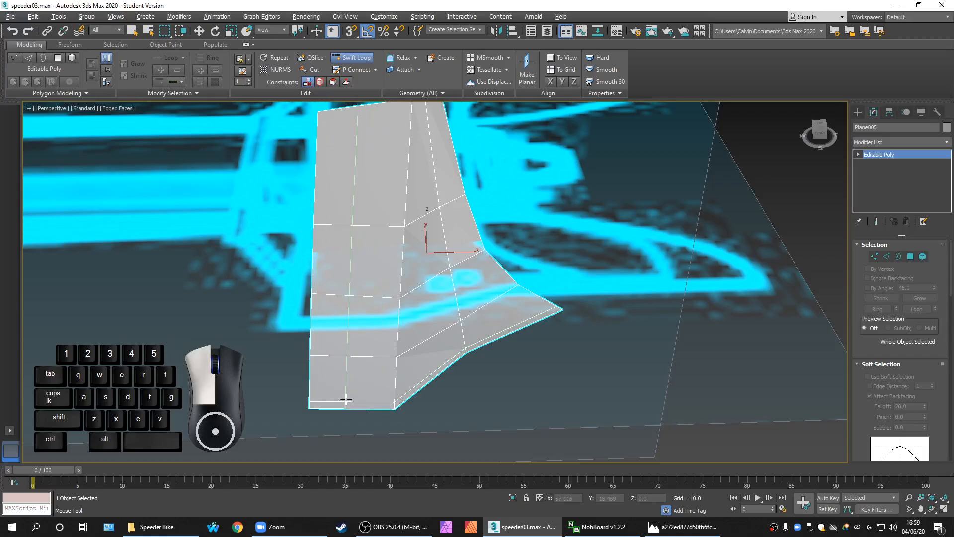
pyautogui.moveTo(404, 226); pyautogui.dragTo(384, 356, button='middle')
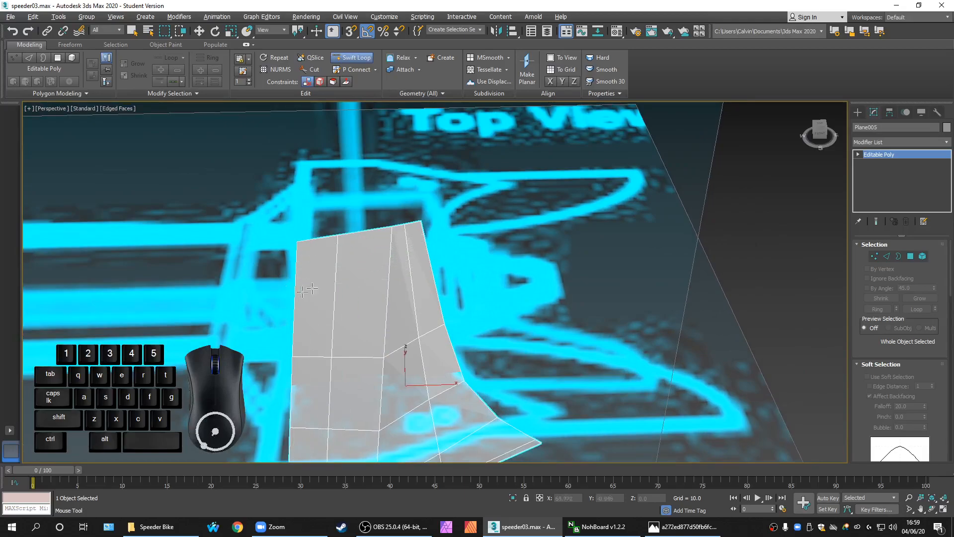
pyautogui.scroll(-5, 385, 269)
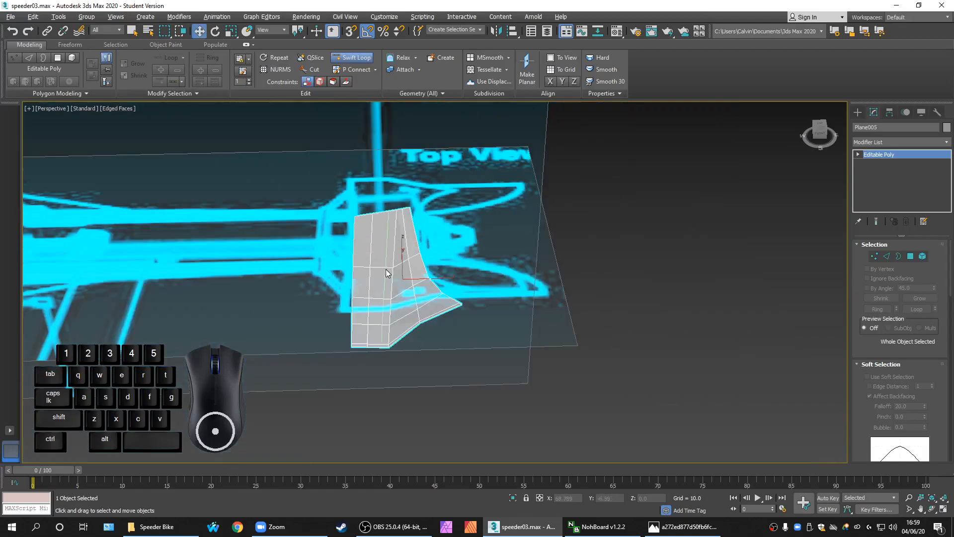
pyautogui.rightClick(386, 269)
pyautogui.hotkey('ctrl', 'z')
pyautogui.hotkey('ctrl', 'z')
pyautogui.scroll(3, 436, 330)
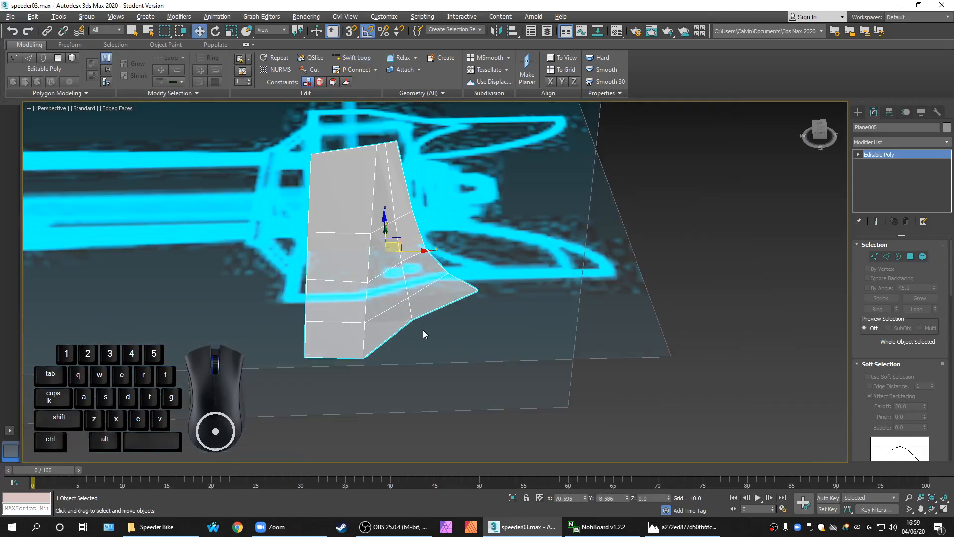
pyautogui.scroll(2, 424, 333)
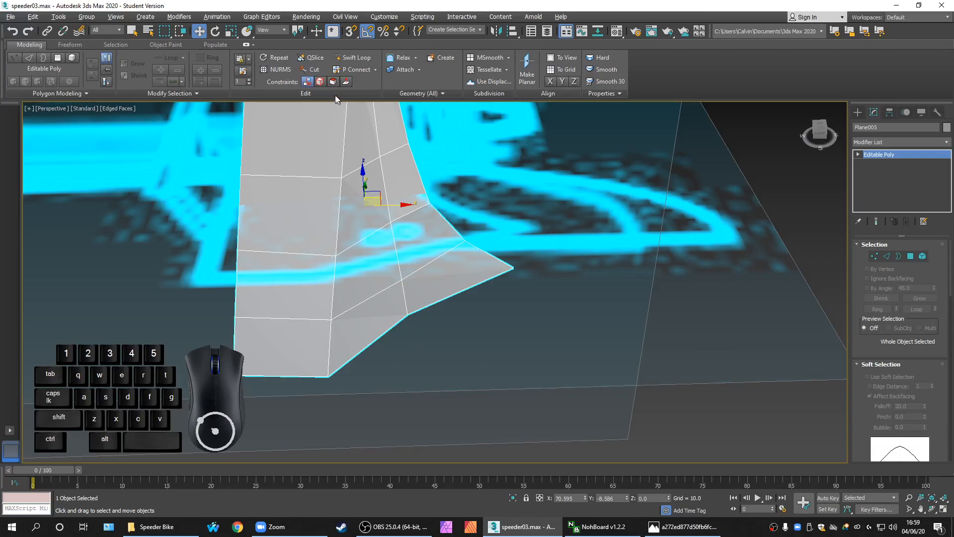
# Insert a single Swift Loop across the fin near its bottom edge
pyautogui.click(353, 61)
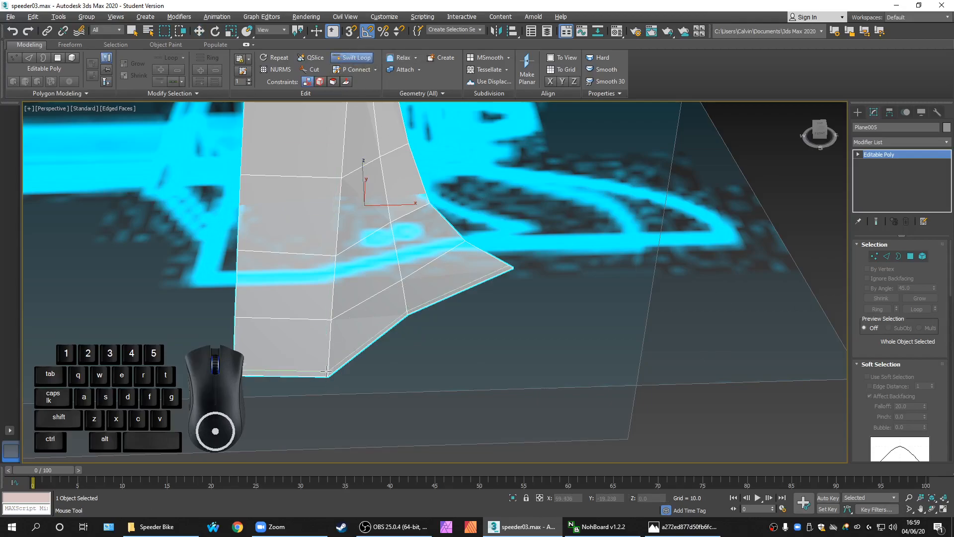
pyautogui.click(326, 371)
pyautogui.moveTo(449, 320); pyautogui.dragTo(349, 444, button='middle')
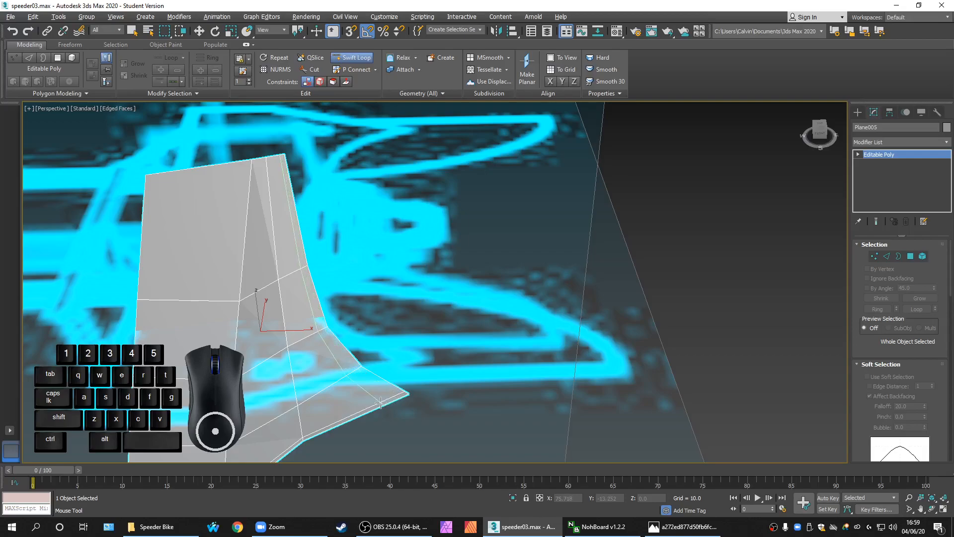
pyautogui.rightClick(381, 402)
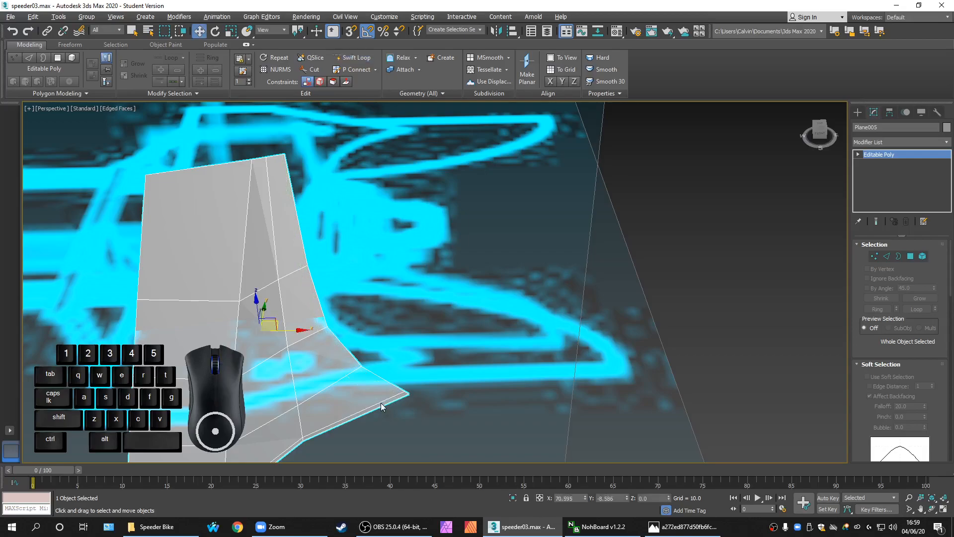
pyautogui.scroll(-15, 924, 399)
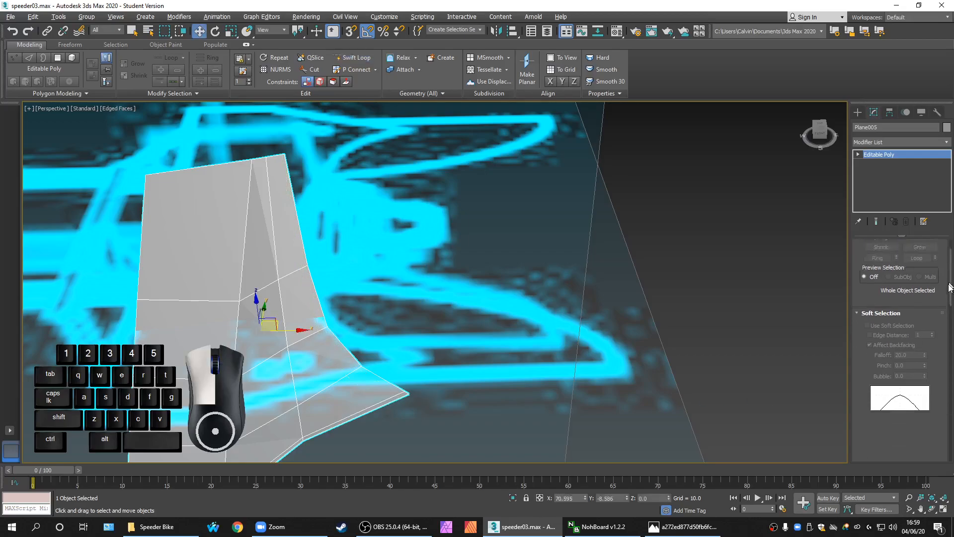
pyautogui.scroll(15, 924, 407)
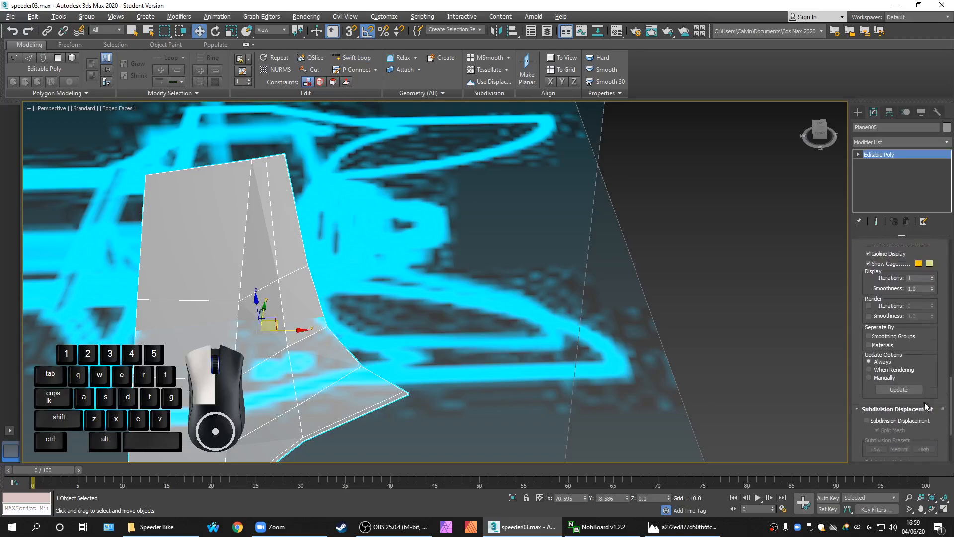
pyautogui.scroll(5, 937, 305)
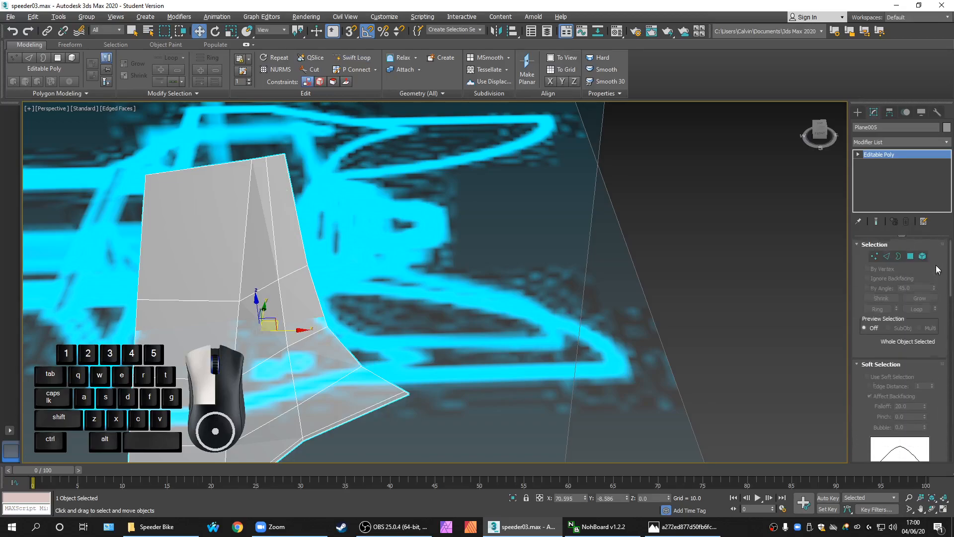
# Switch the fin to vertex editing and activate the Cut tool
pyautogui.click(874, 256)
pyautogui.moveTo(950, 272); pyautogui.dragTo(941, 437)
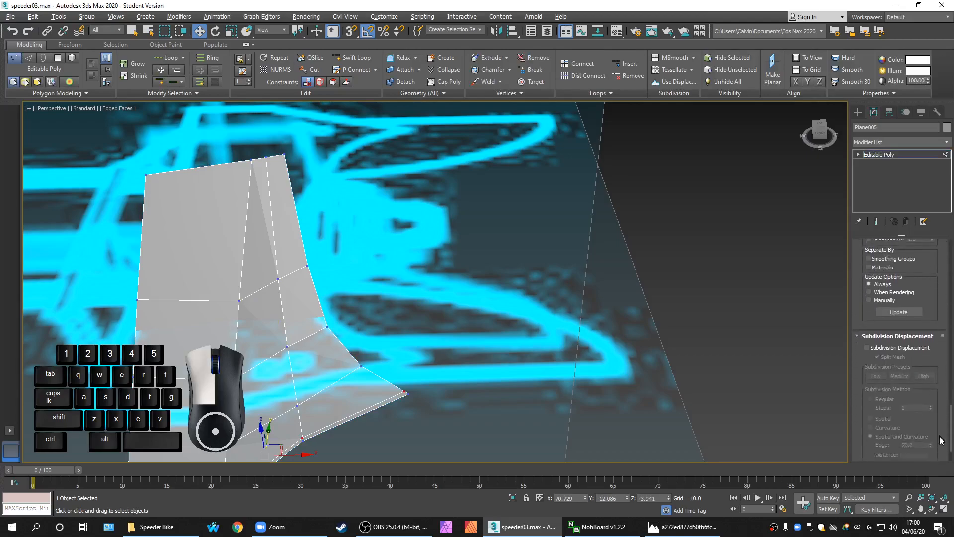
pyautogui.scroll(6, 931, 375)
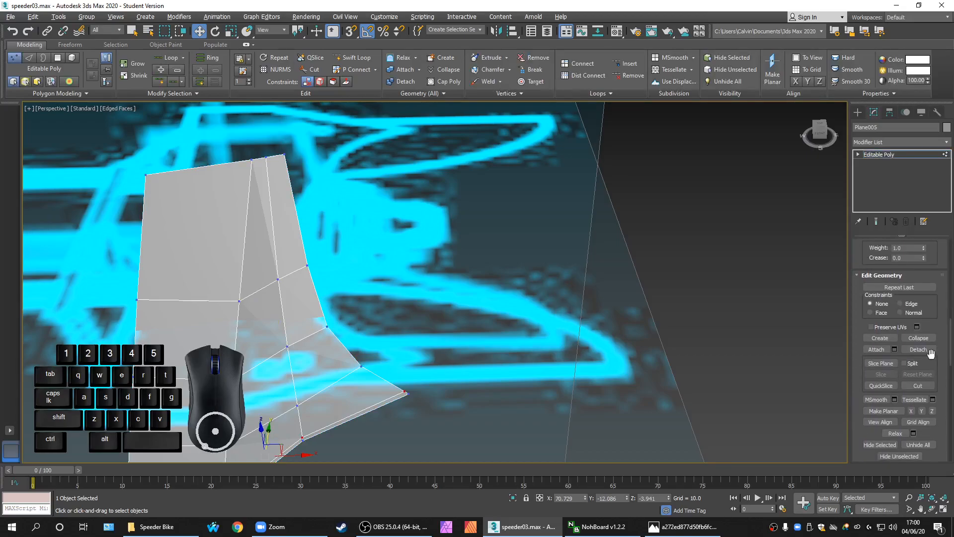
pyautogui.click(916, 386)
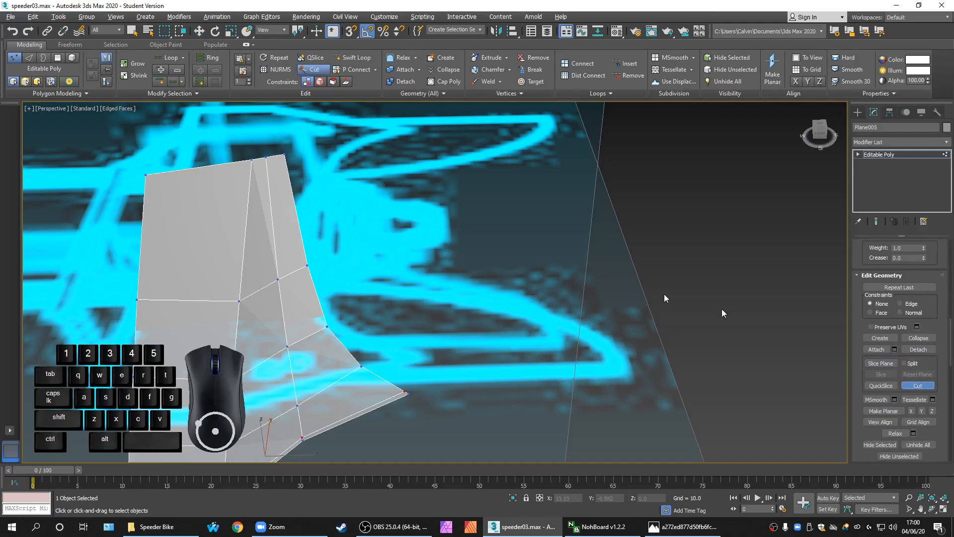
# Cut an edge from the fin's top edge down across the fin to its lower edge
pyautogui.click(277, 155)
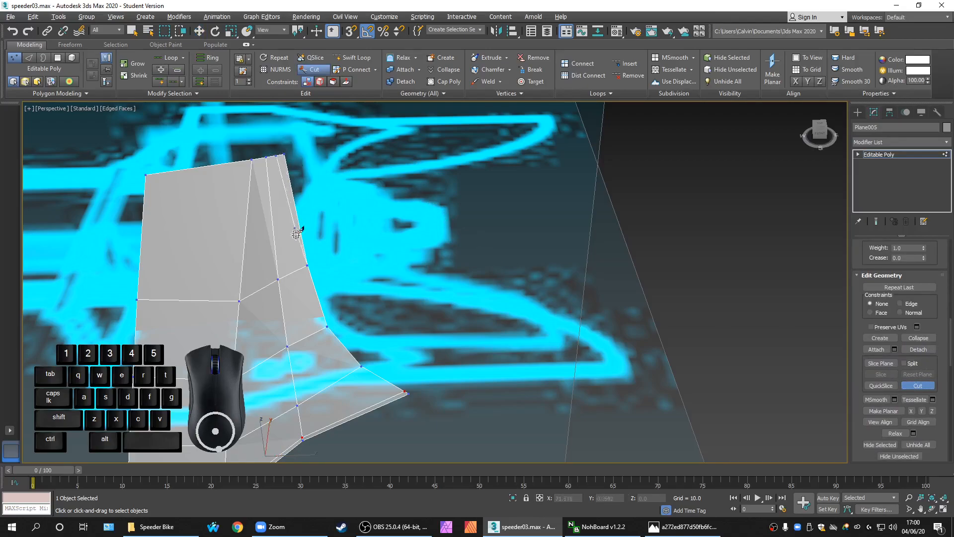
pyautogui.click(300, 268)
pyautogui.click(320, 331)
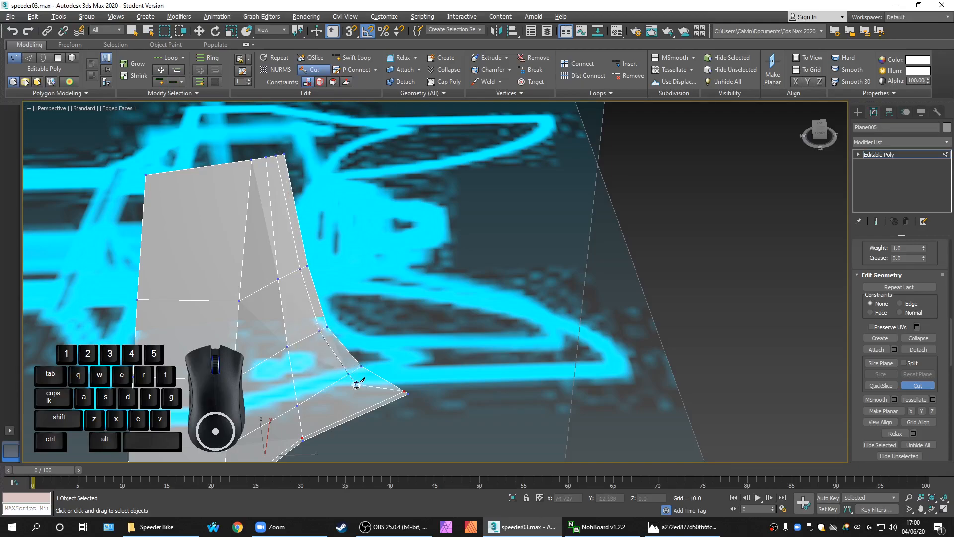
pyautogui.click(355, 368)
pyautogui.scroll(8, 401, 396)
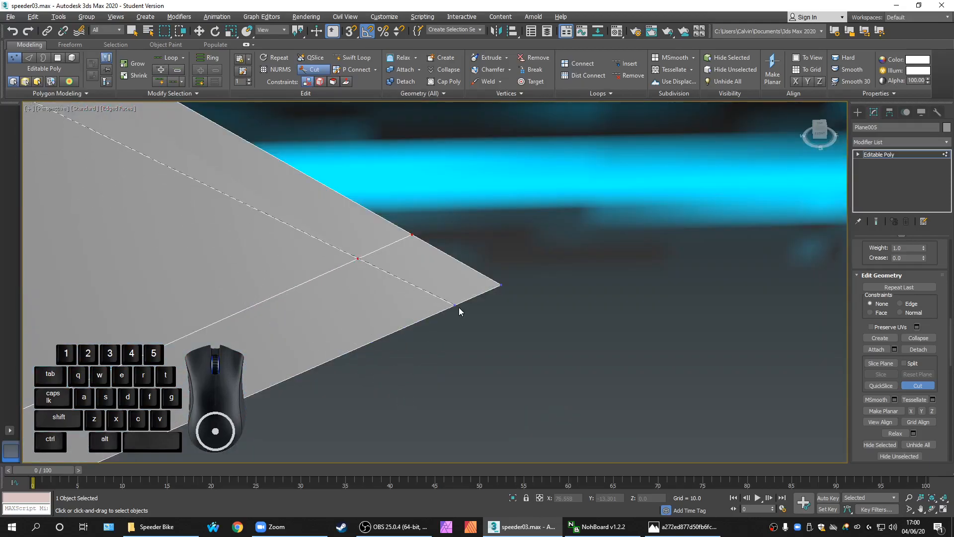
pyautogui.click(462, 300)
pyautogui.scroll(-6, 454, 318)
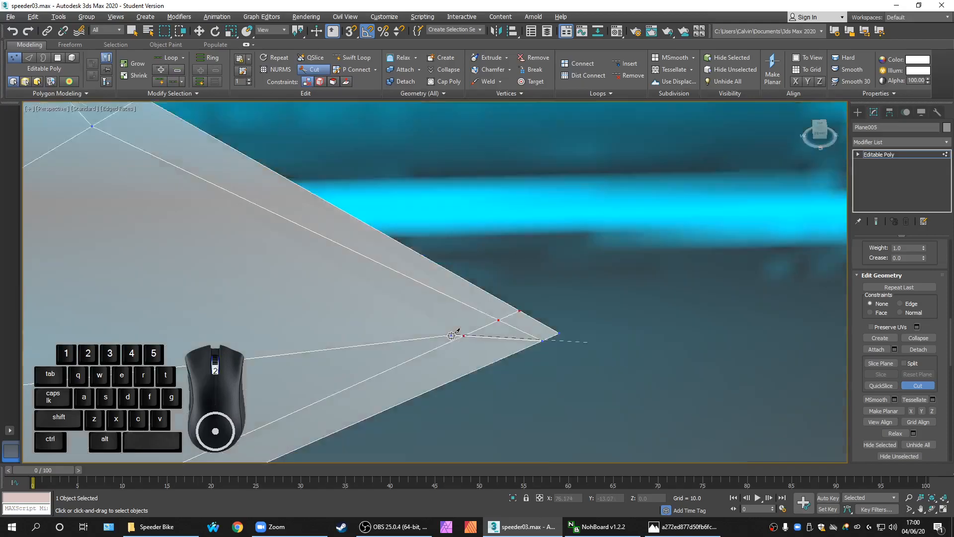
pyautogui.rightClick(489, 371)
# Recentre the whole fin in view and abandon a cut started at the bottom-left corner
pyautogui.scroll(-5, 500, 365)
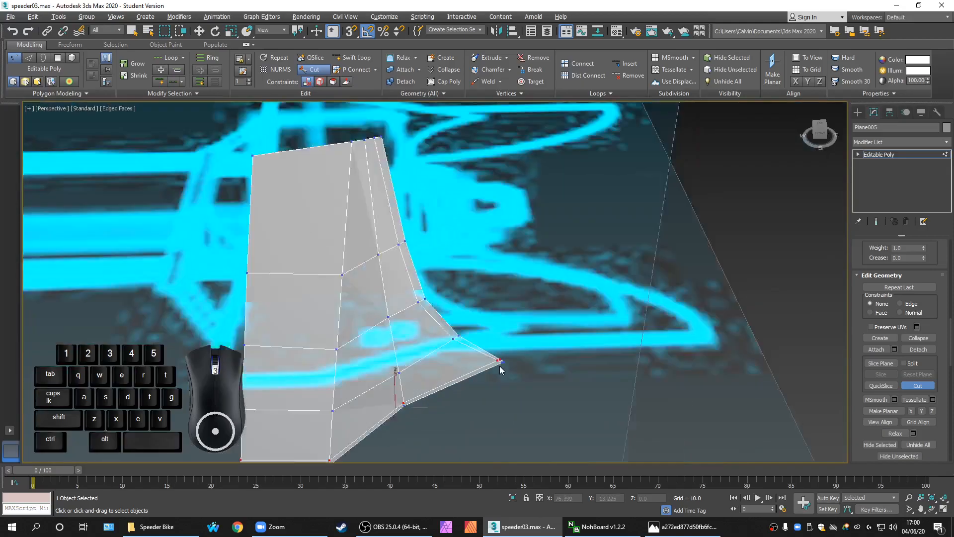
pyautogui.scroll(5, 484, 394)
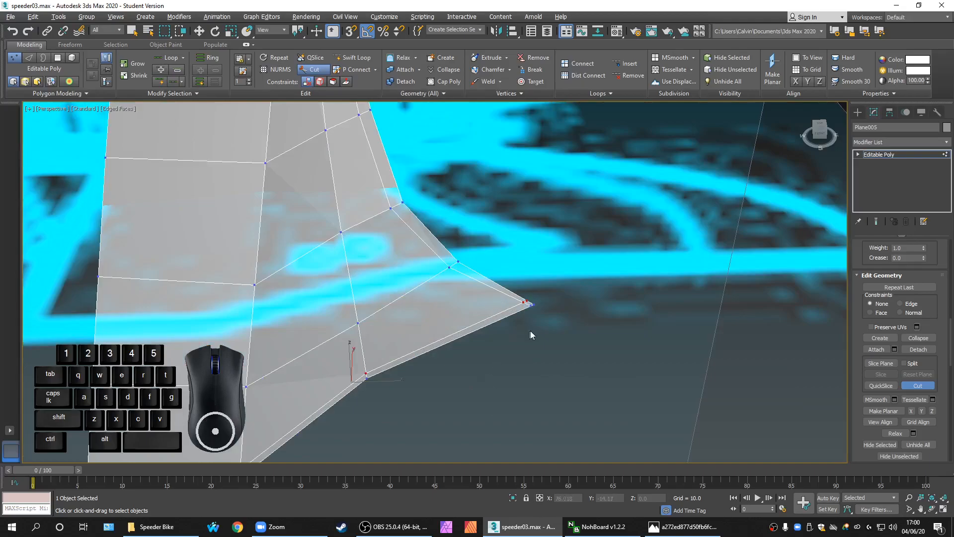
pyautogui.moveTo(525, 329); pyautogui.dragTo(542, 332, button='middle')
pyautogui.scroll(-5, 478, 315)
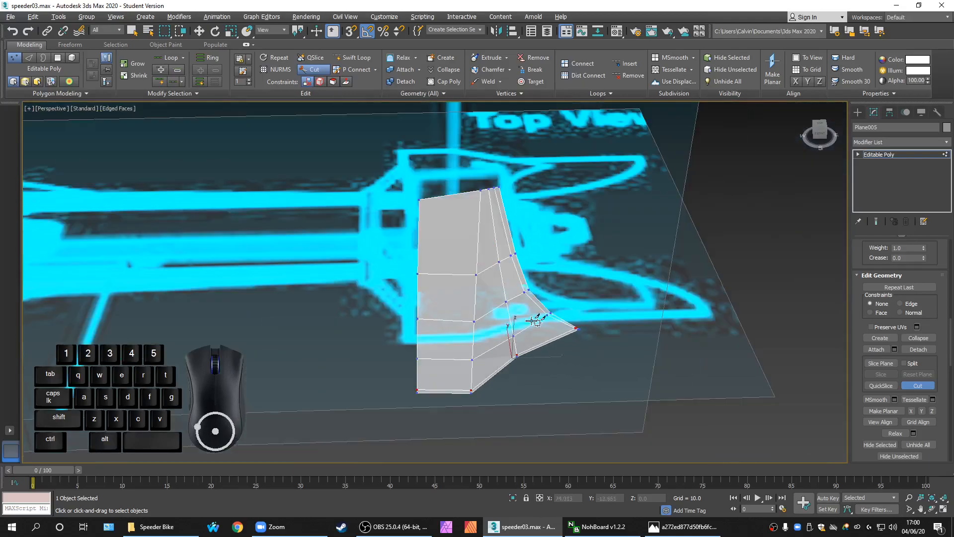
pyautogui.moveTo(554, 372); pyautogui.dragTo(452, 387, button='middle')
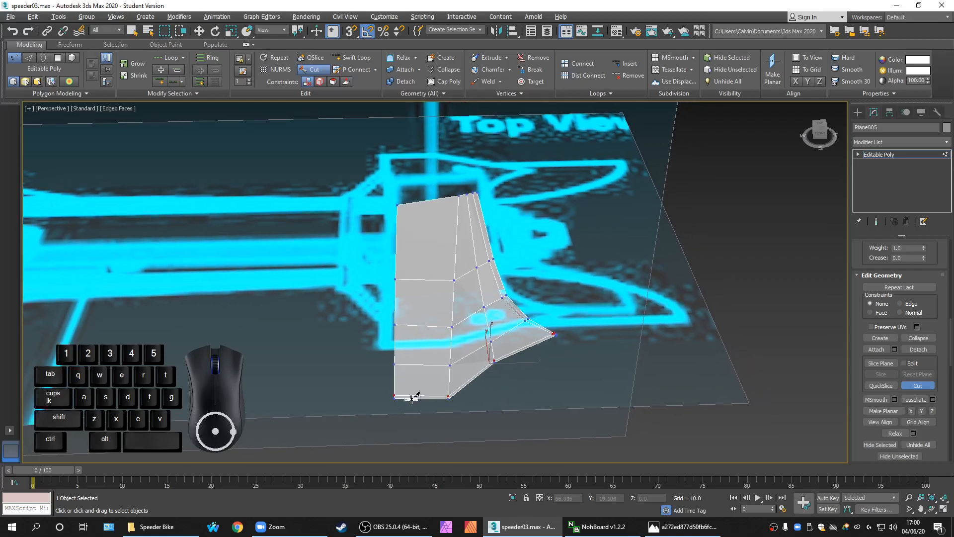
pyautogui.scroll(3, 409, 399)
pyautogui.scroll(4, 387, 397)
pyautogui.click(380, 397)
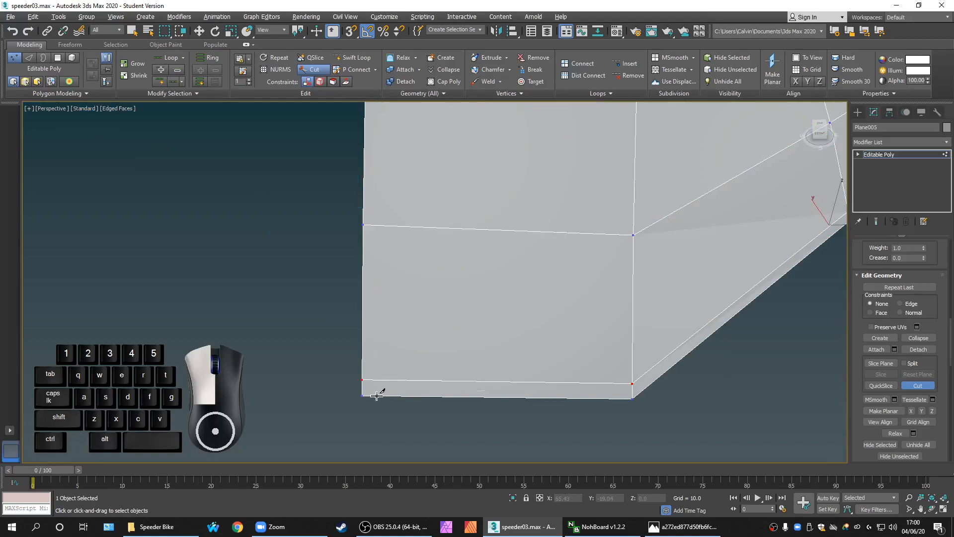
pyautogui.scroll(-5, 379, 390)
pyautogui.rightClick(364, 373)
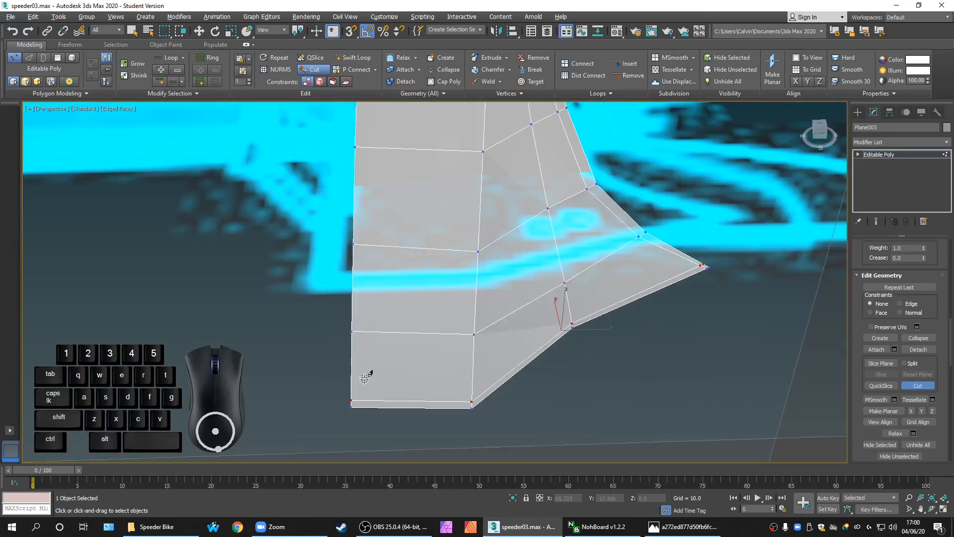
# Cut from the fin's bottom edge to its left edge, then undo the misplaced cut
pyautogui.scroll(4, 358, 413)
pyautogui.click(359, 395)
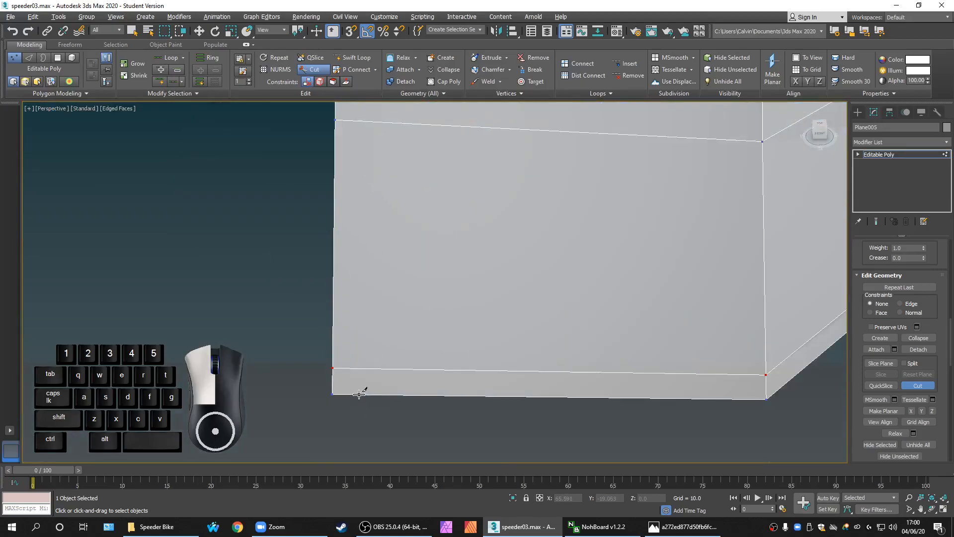
pyautogui.moveTo(381, 352); pyautogui.dragTo(358, 410, button='middle')
pyautogui.scroll(-6, 358, 401)
pyautogui.moveTo(384, 284); pyautogui.dragTo(358, 391, button='middle')
pyautogui.moveTo(368, 355); pyautogui.dragTo(344, 424, button='middle')
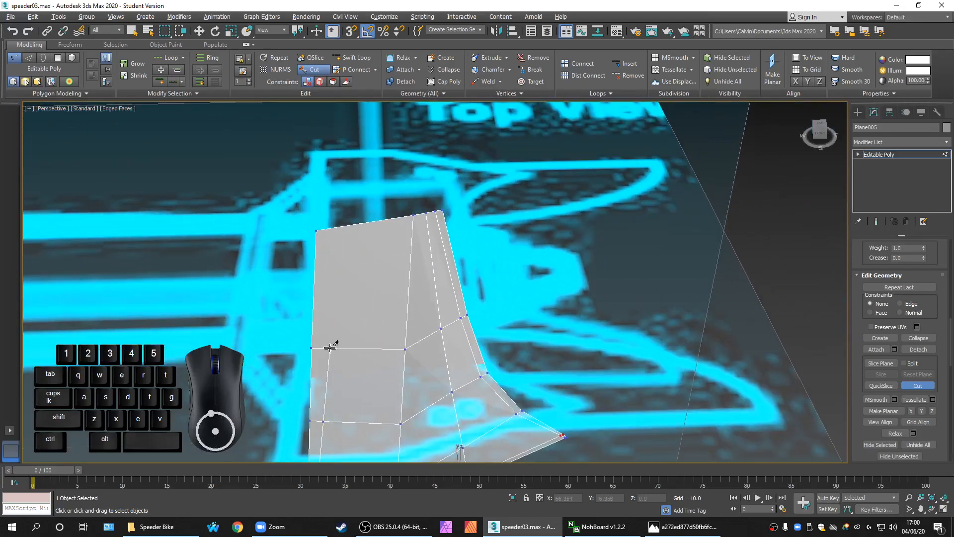
pyautogui.click(319, 347)
pyautogui.rightClick(330, 282)
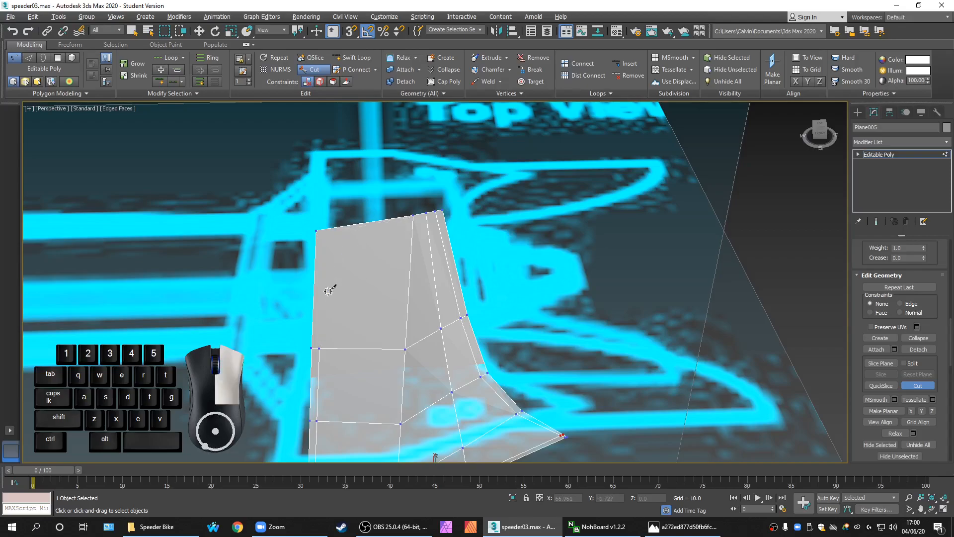
pyautogui.moveTo(330, 276); pyautogui.dragTo(351, 192, button='middle')
pyautogui.hotkey('ctrl', 'z')
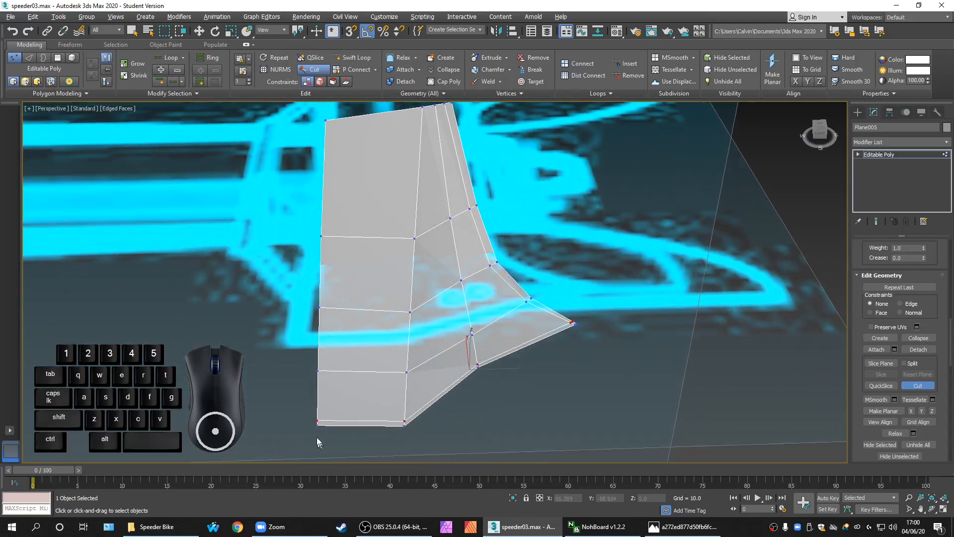
# Cut from the bottom-left corner through the left edge and horizontal edge to the top edge
pyautogui.click(322, 423)
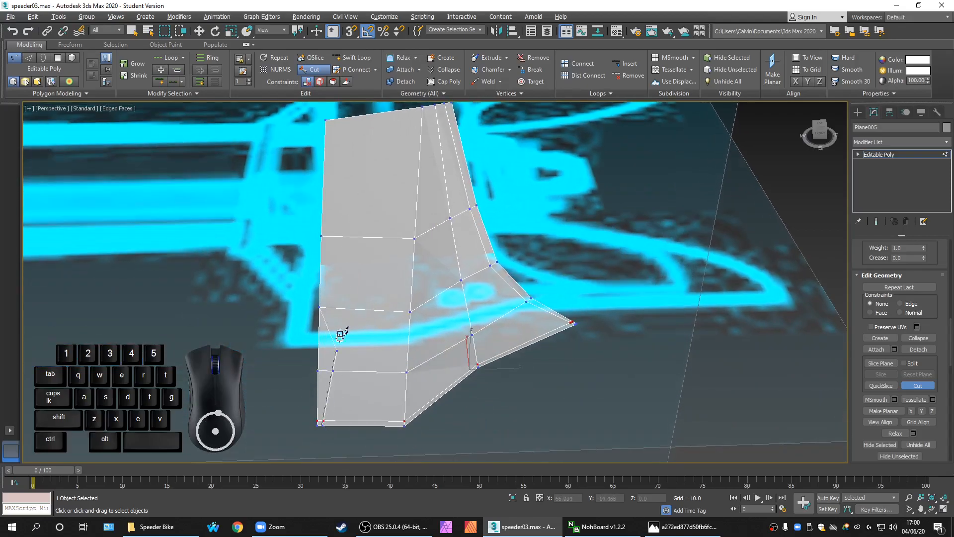
pyautogui.click(325, 309)
pyautogui.click(350, 235)
pyautogui.moveTo(355, 209); pyautogui.dragTo(334, 277, button='middle')
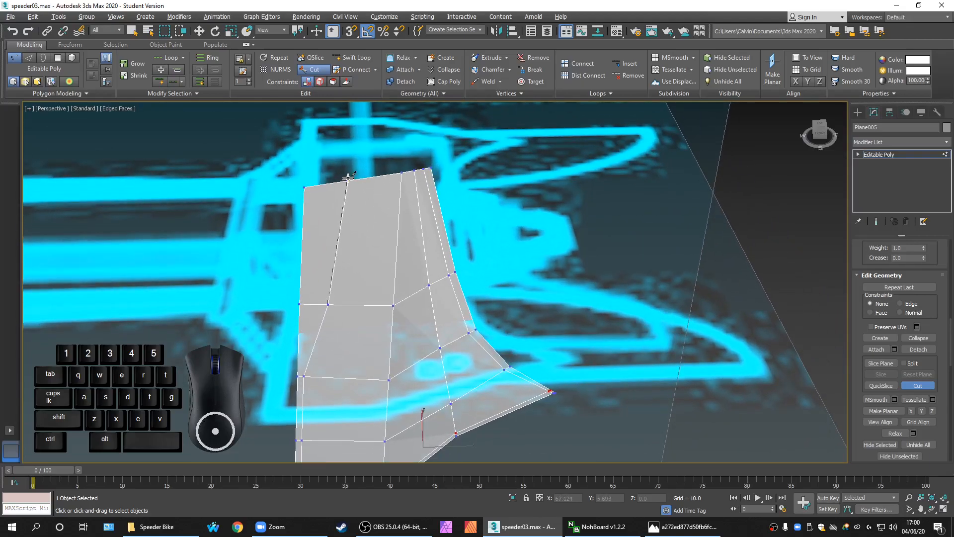
pyautogui.click(347, 182)
pyautogui.rightClick(347, 182)
# Cut from the fin's top-right corner diagonally across the upper faces, then exit Cut
pyautogui.moveTo(351, 333); pyautogui.dragTo(338, 281, button='middle')
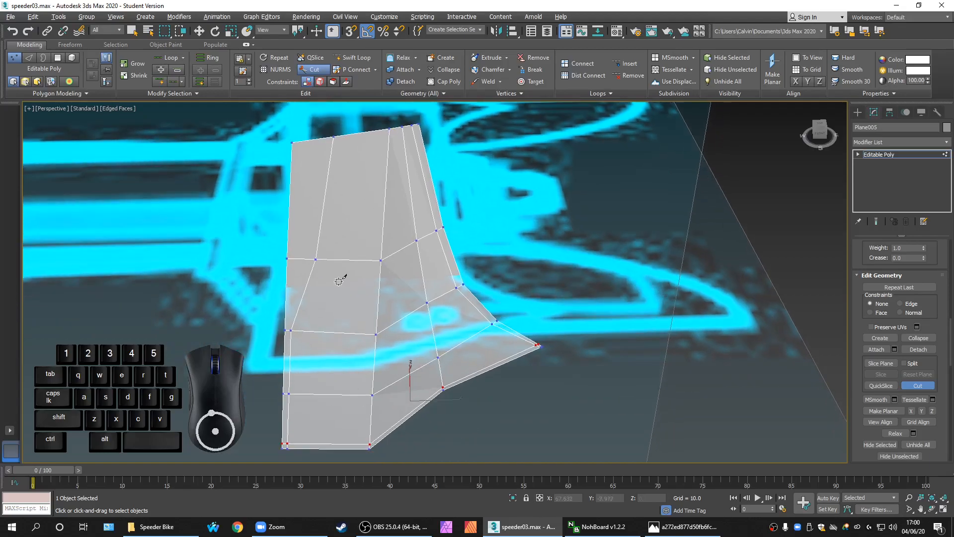
pyautogui.scroll(-2, 339, 281)
pyautogui.scroll(5, 386, 189)
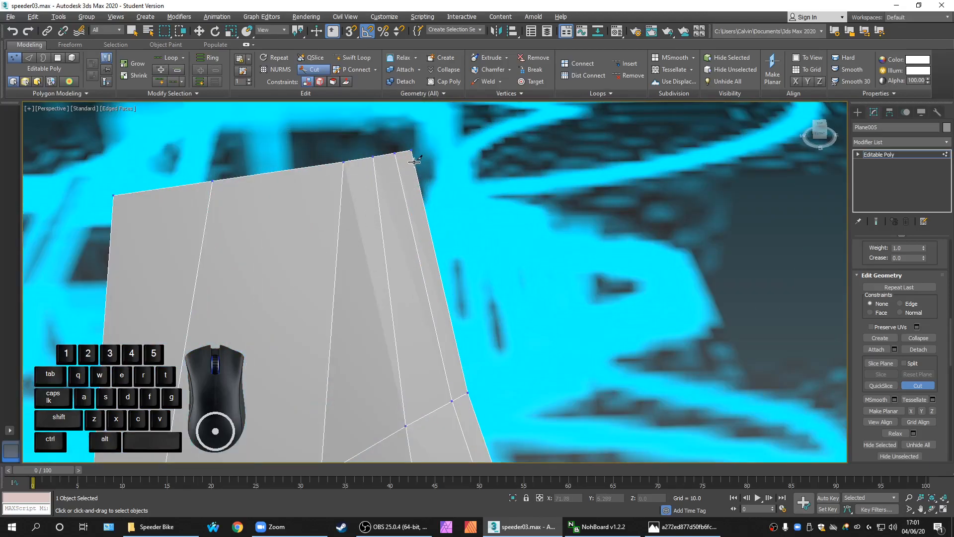
pyautogui.click(413, 162)
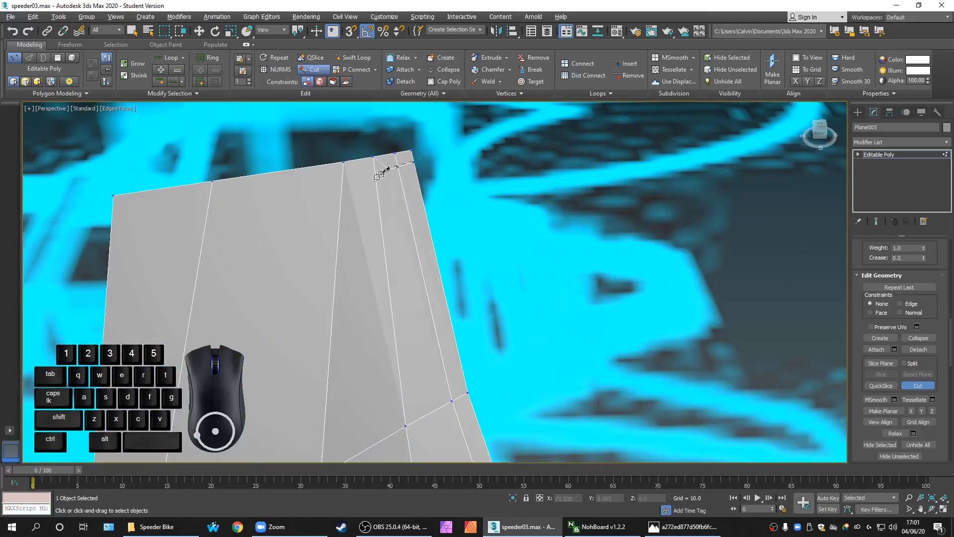
pyautogui.click(342, 180)
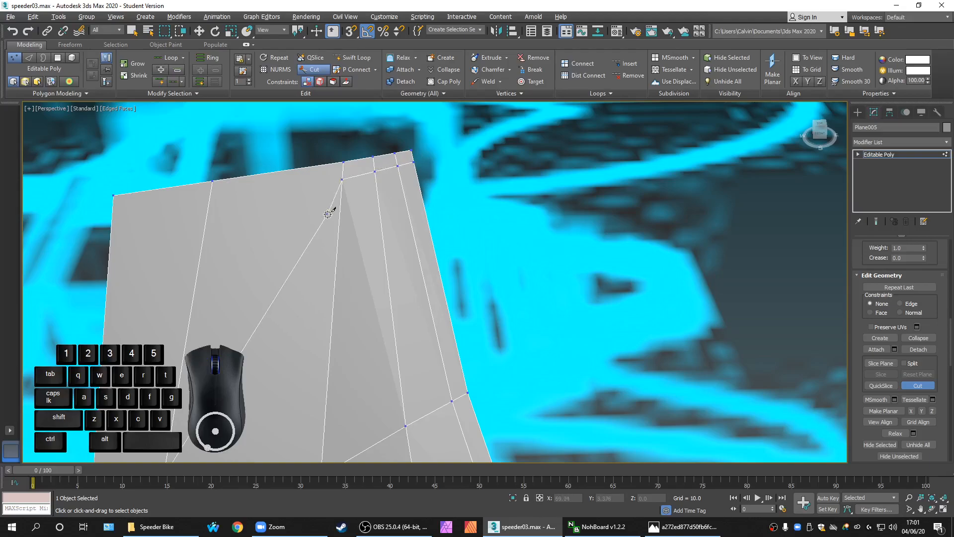
pyautogui.moveTo(275, 287); pyautogui.dragTo(322, 222, button='middle')
pyautogui.click(243, 216)
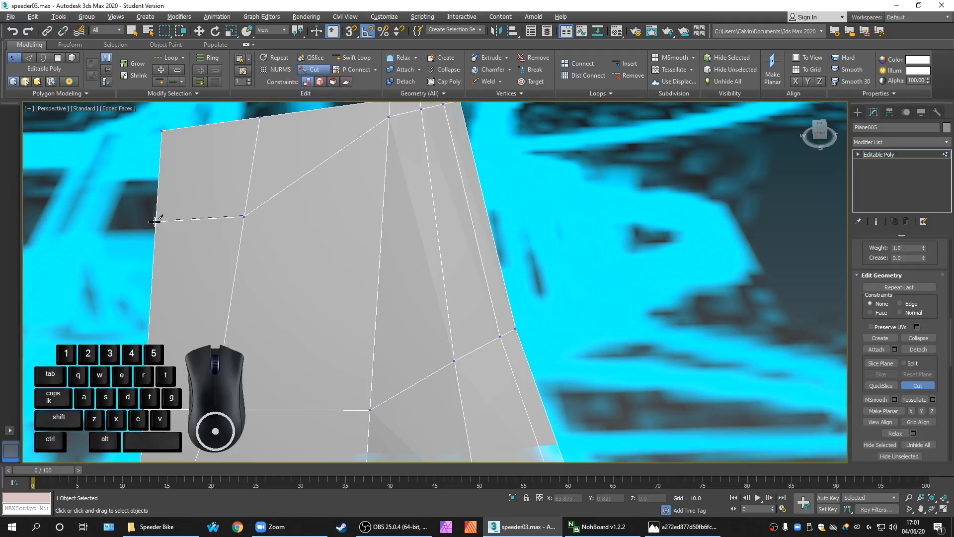
pyautogui.scroll(-6, 155, 219)
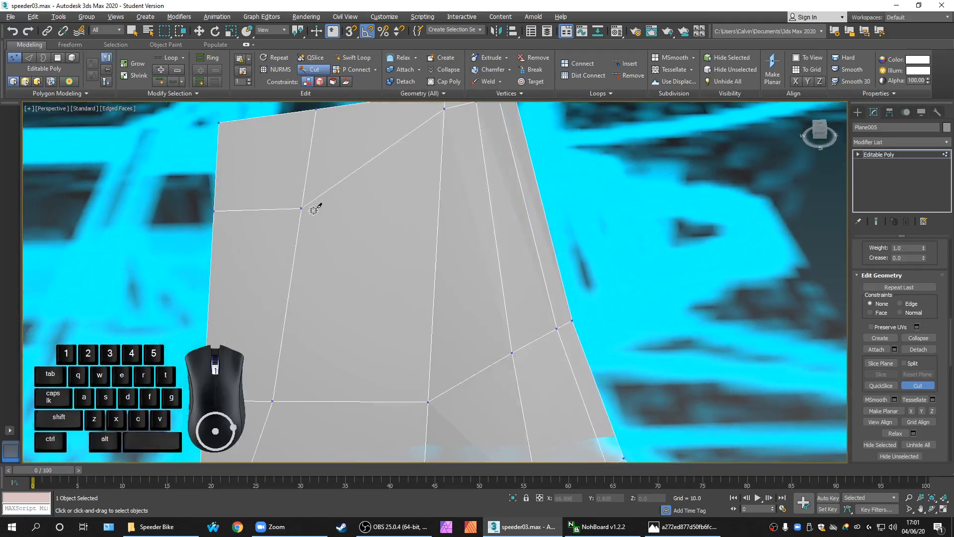
pyautogui.rightClick(294, 212)
# Select the fin's top-left corner vertex and slide it inward with Face constraints
pyautogui.scroll(2, 294, 213)
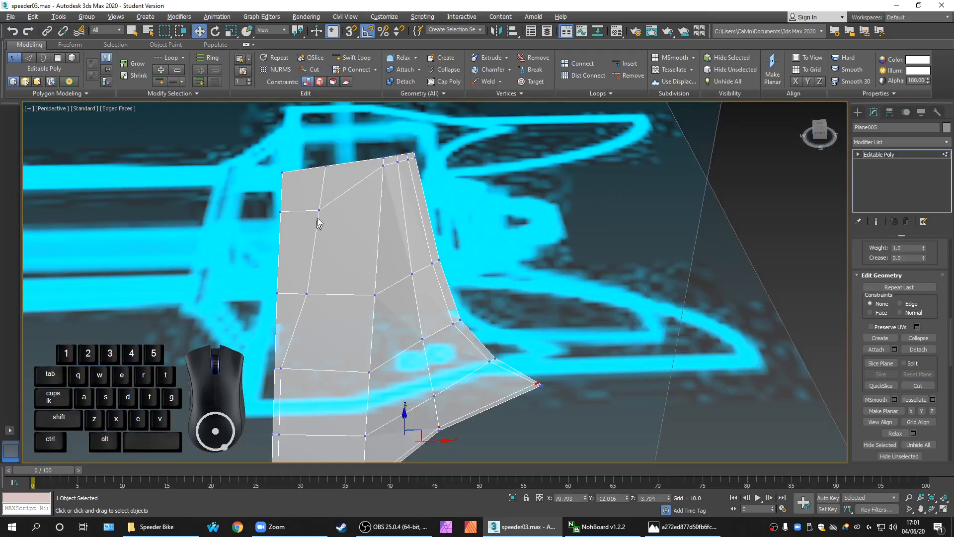
pyautogui.rightClick(274, 171)
pyautogui.rightClick(193, 232)
pyautogui.moveTo(269, 162); pyautogui.dragTo(300, 186)
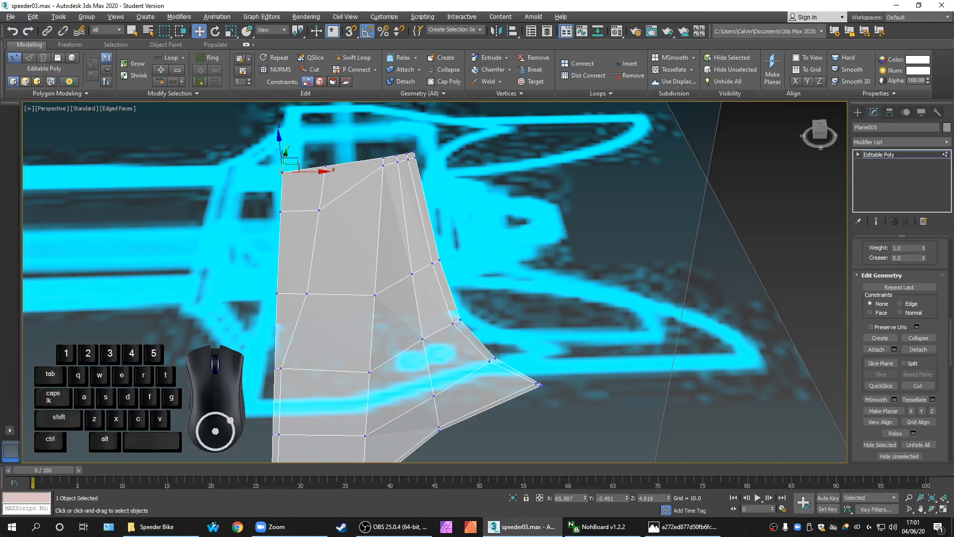
pyautogui.click(879, 312)
pyautogui.moveTo(298, 160); pyautogui.dragTo(309, 171)
# Maximize the Front viewport over the blueprint using Alt+W
pyautogui.hotkey('alt', 'w')
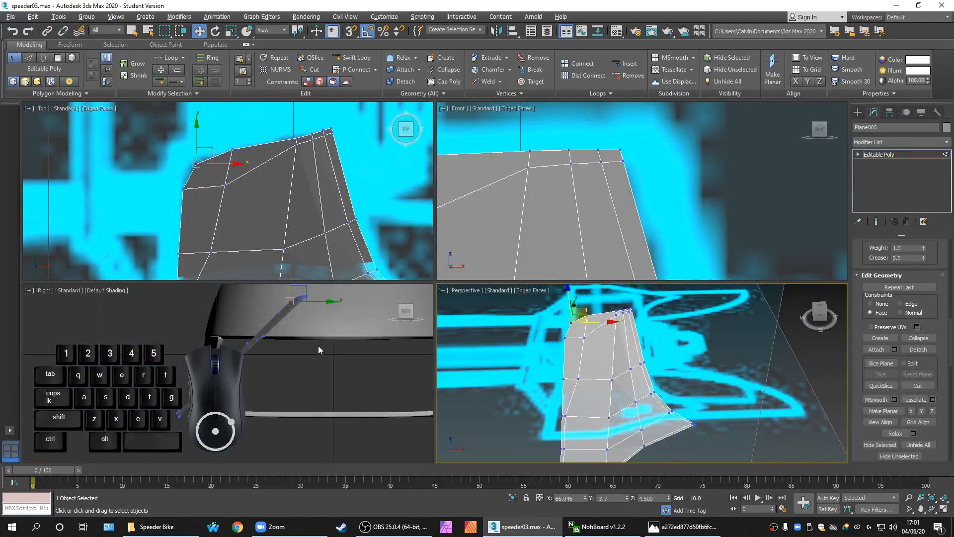
pyautogui.moveTo(572, 213); pyautogui.dragTo(660, 192, button='middle')
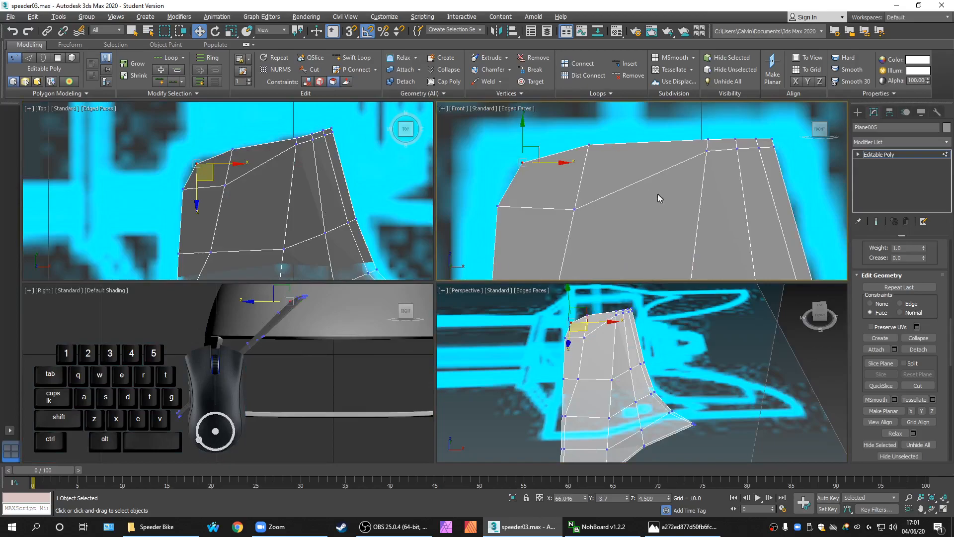
pyautogui.hotkey('alt', 'w')
pyautogui.scroll(-6, 510, 256)
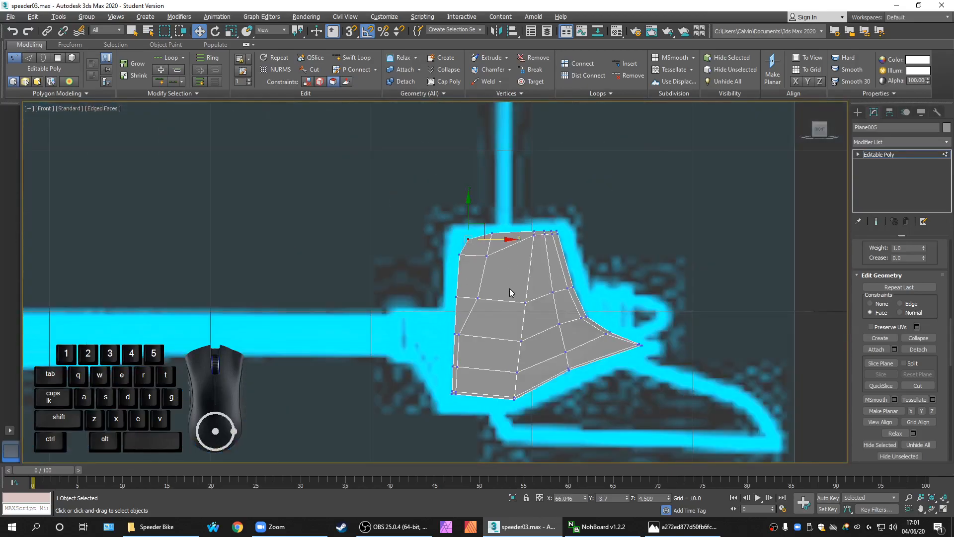
pyautogui.scroll(2, 510, 287)
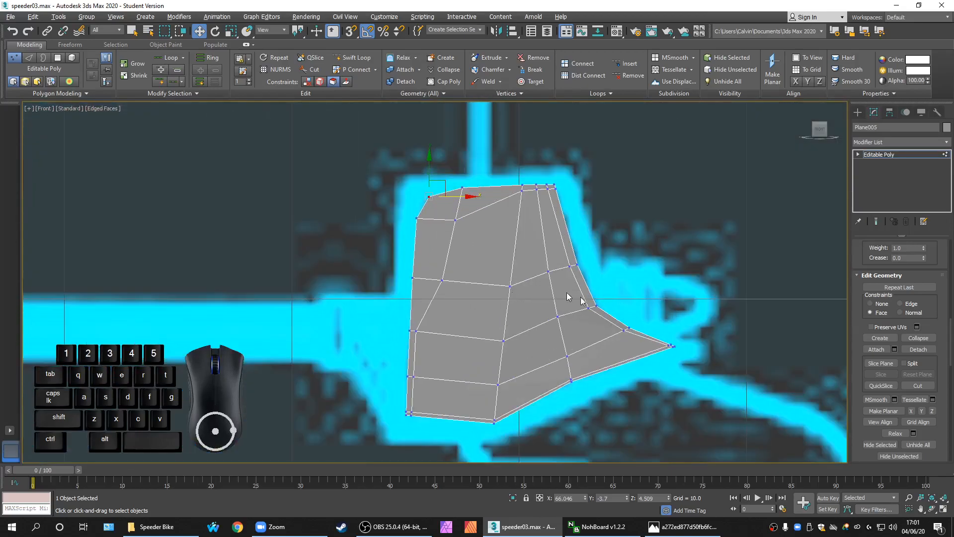
# At the Editable Poly level, enable Use NURMS Subdivision with Iterations set to 2
pyautogui.click(912, 153)
pyautogui.click(892, 420)
pyautogui.scroll(2, 490, 277)
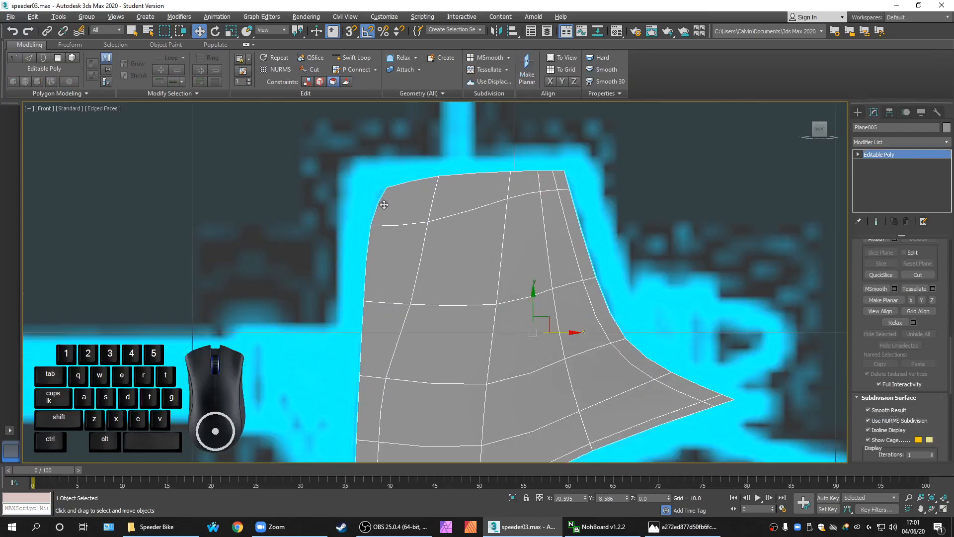
pyautogui.scroll(2, 383, 203)
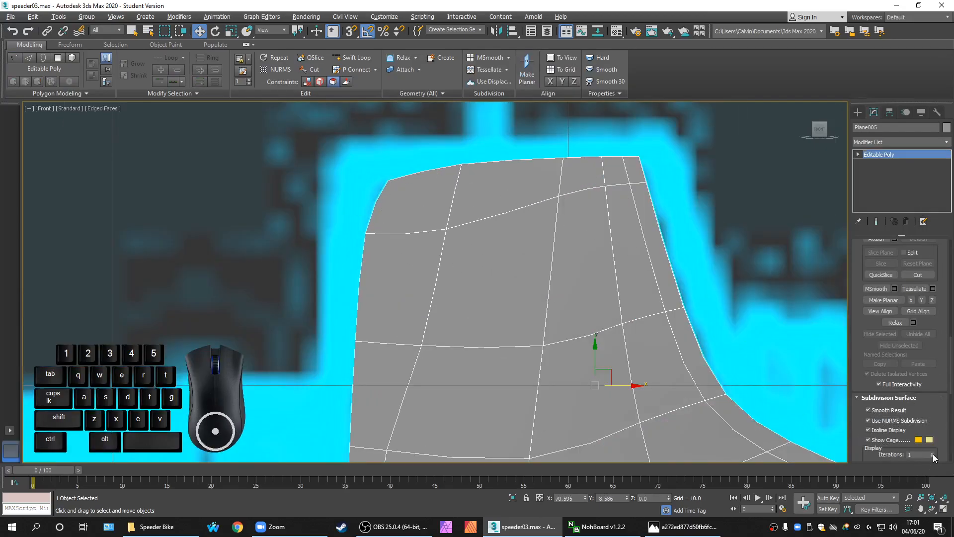
pyautogui.click(932, 452)
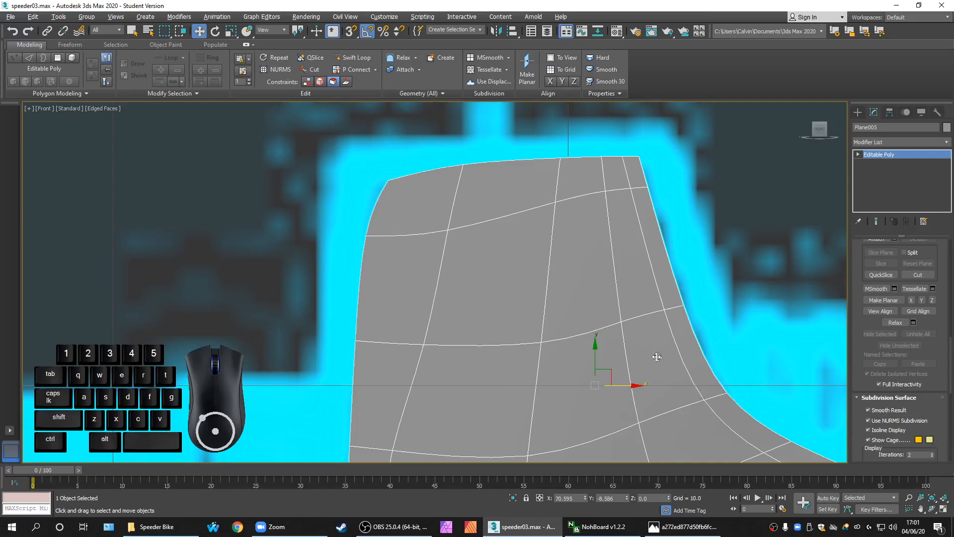
# Inspect the smoothed fin in the front view, then disable Use NURMS Subdivision
pyautogui.scroll(1, 517, 313)
pyautogui.scroll(1, 404, 177)
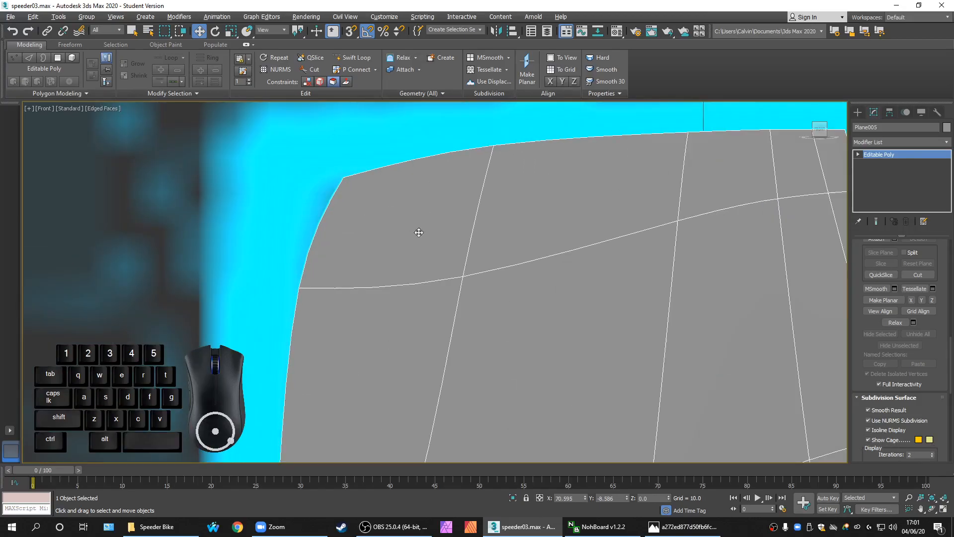
pyautogui.scroll(-2, 419, 232)
pyautogui.scroll(-3, 472, 269)
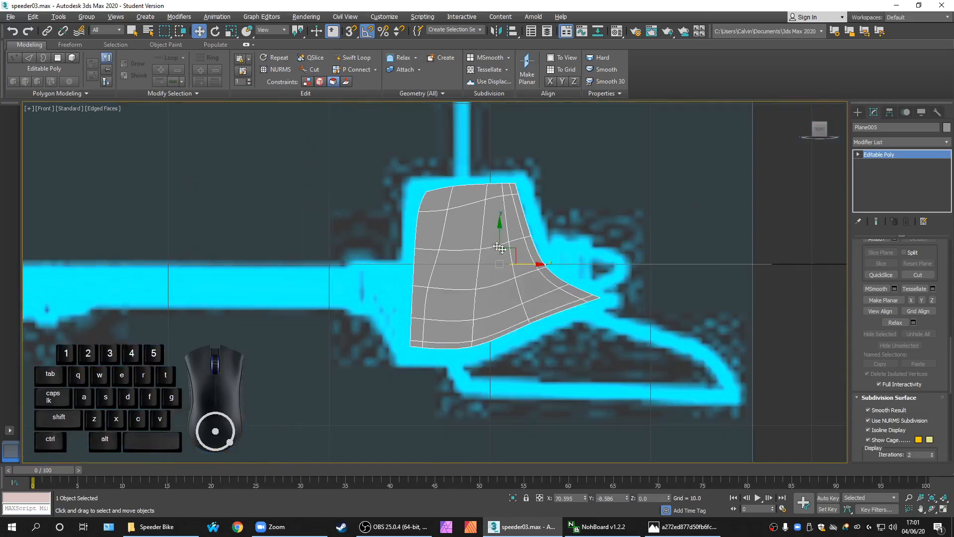
pyautogui.scroll(2, 494, 256)
pyautogui.moveTo(509, 352); pyautogui.dragTo(466, 372, button='middle')
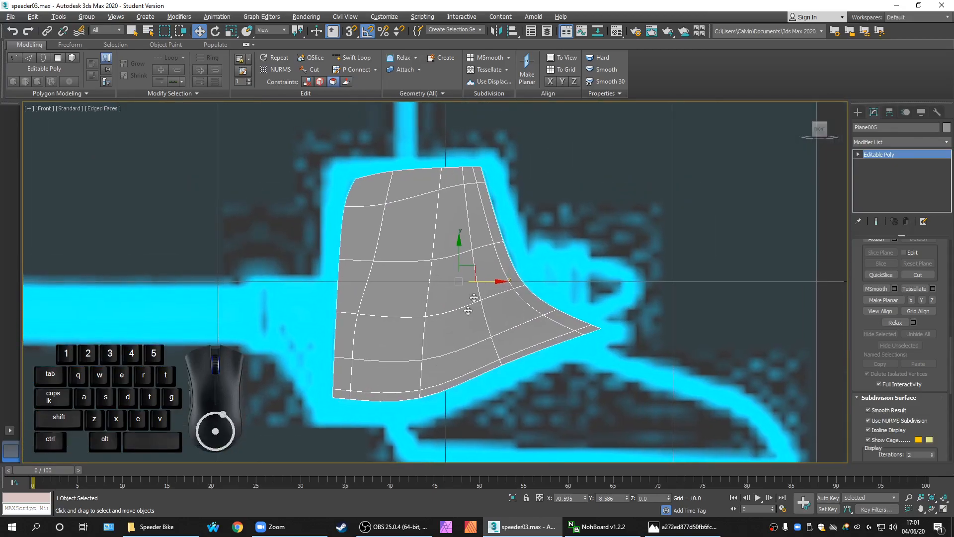
pyautogui.click(907, 420)
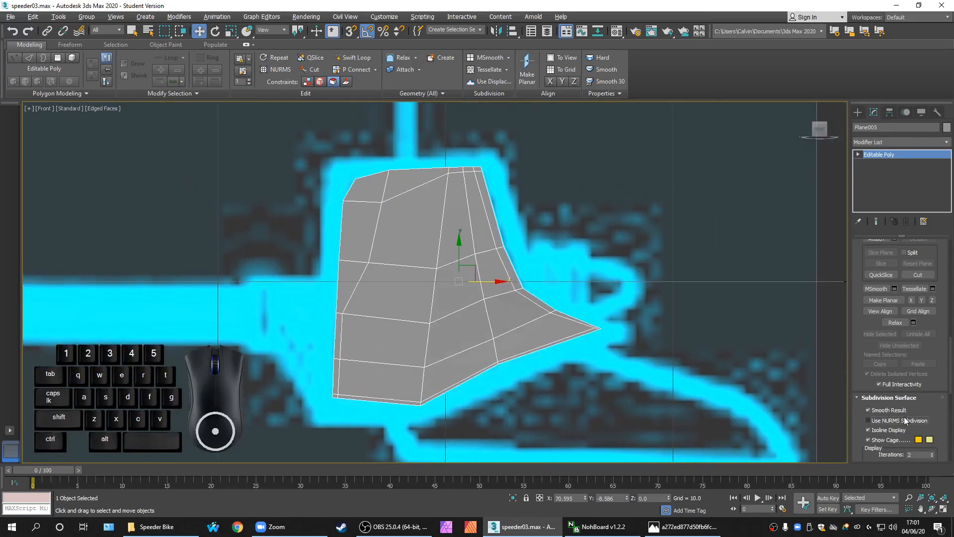
pyautogui.moveTo(530, 393); pyautogui.dragTo(520, 390, button='middle')
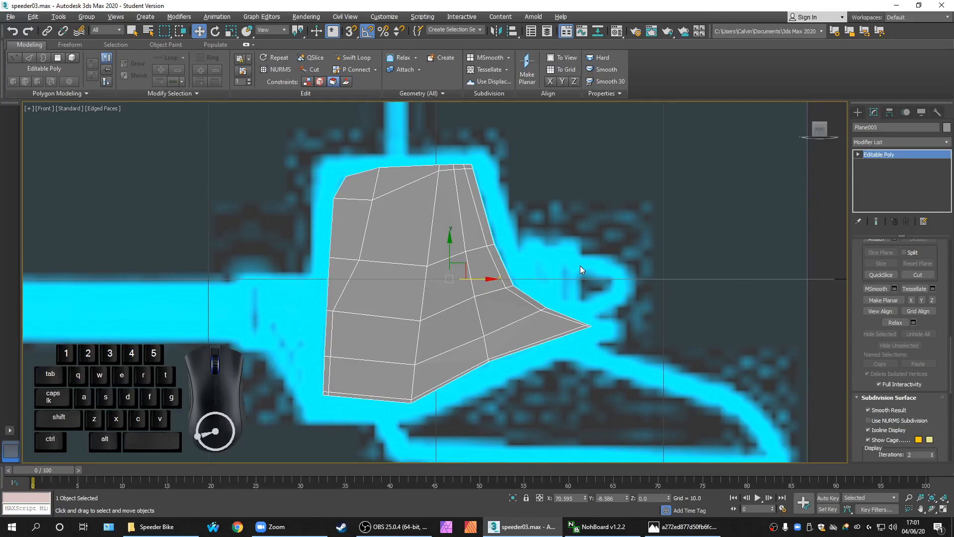
# Frame the fin and insert a Swift Loop beside its central vertical edge
pyautogui.scroll(3, 580, 265)
pyautogui.moveTo(387, 391); pyautogui.dragTo(378, 440, button='middle')
pyautogui.moveTo(411, 300); pyautogui.dragTo(426, 219, button='middle')
pyautogui.scroll(-2, 492, 303)
pyautogui.moveTo(496, 308); pyautogui.dragTo(482, 349, button='middle')
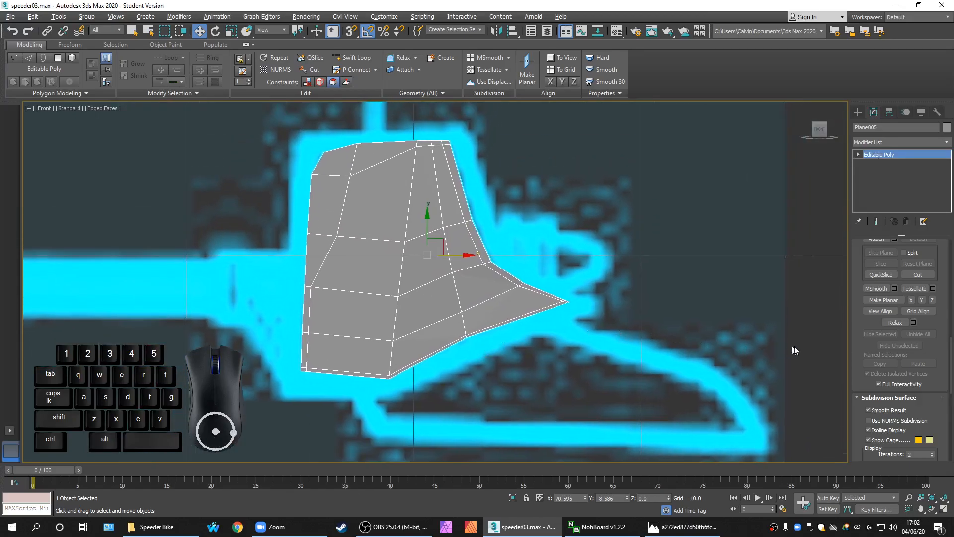
pyautogui.click(357, 58)
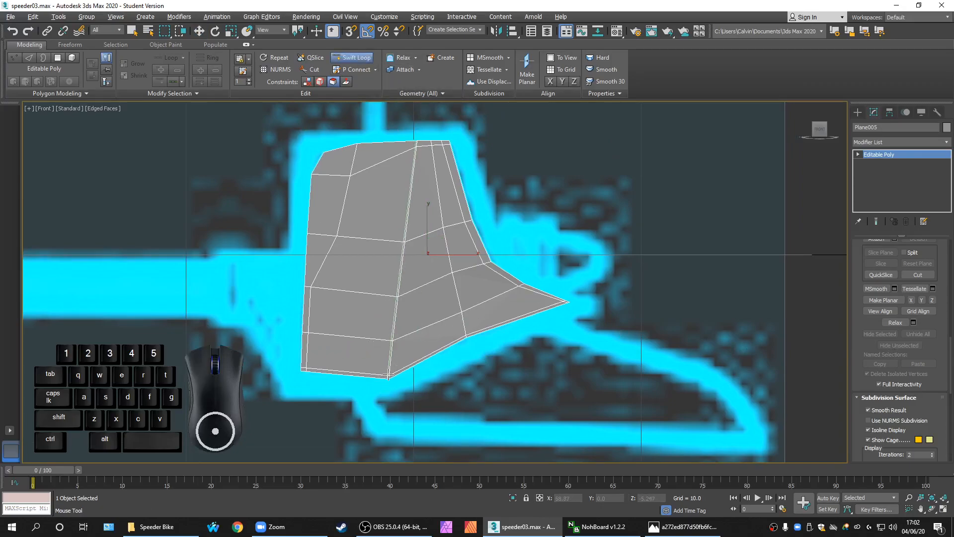
pyautogui.click(389, 374)
# Stop inserting loops with W and zoom around to check the fin's lower edge
pyautogui.scroll(2, 389, 371)
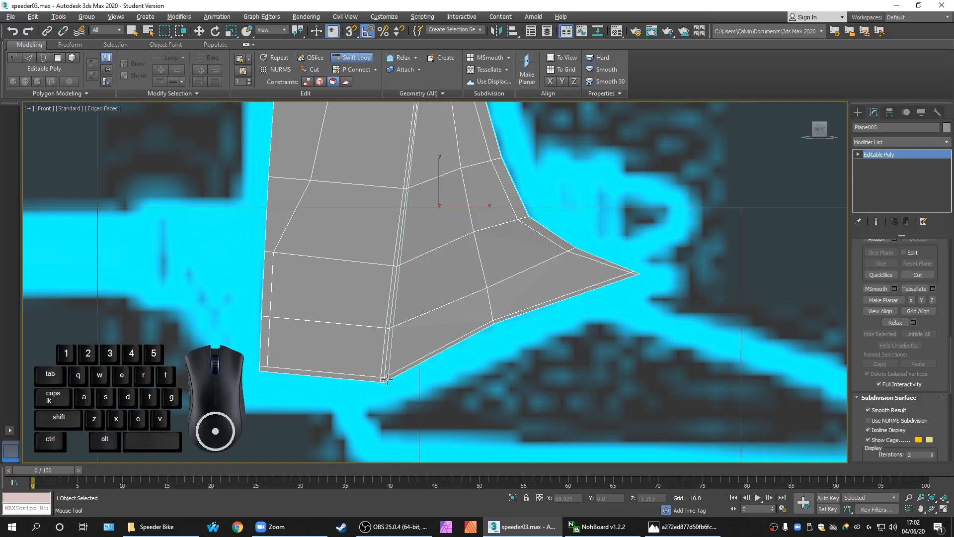
pyautogui.moveTo(454, 300); pyautogui.dragTo(411, 396, button='middle')
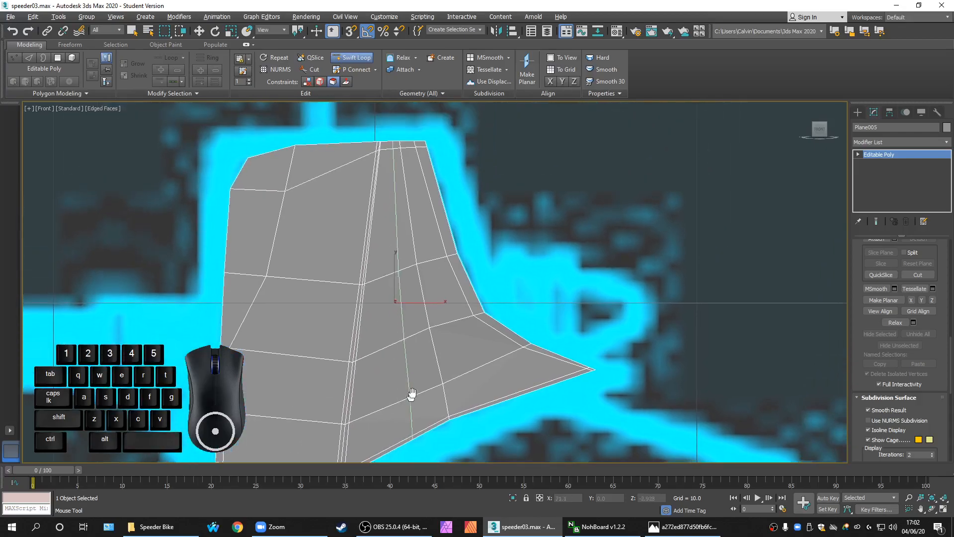
pyautogui.scroll(-4, 411, 396)
pyautogui.press('w')
pyautogui.scroll(4, 412, 214)
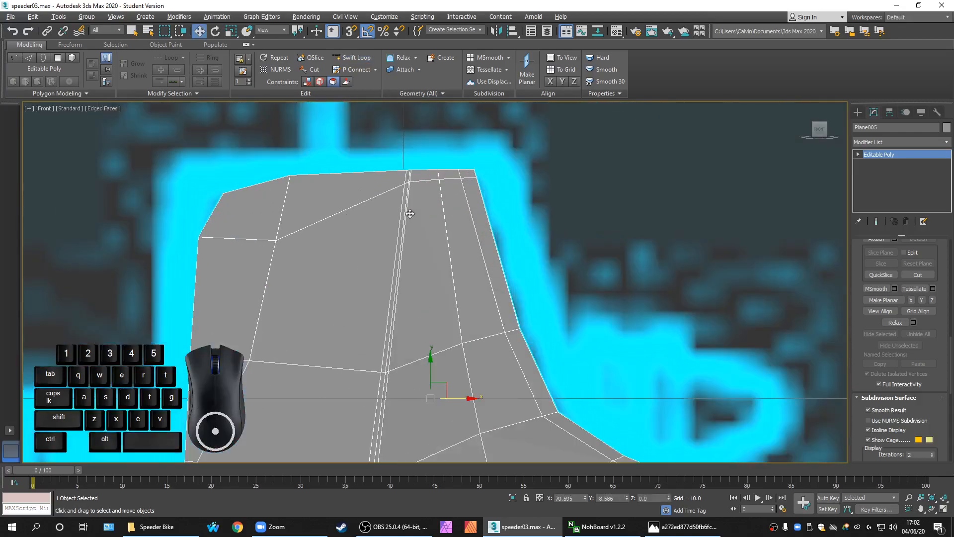
pyautogui.scroll(3, 412, 214)
pyautogui.scroll(-4, 404, 251)
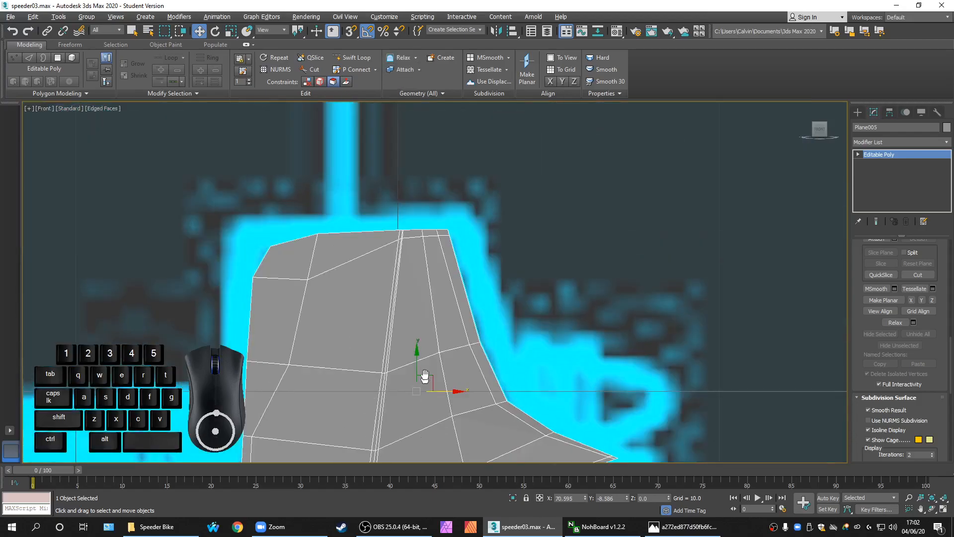
pyautogui.scroll(-3, 429, 285)
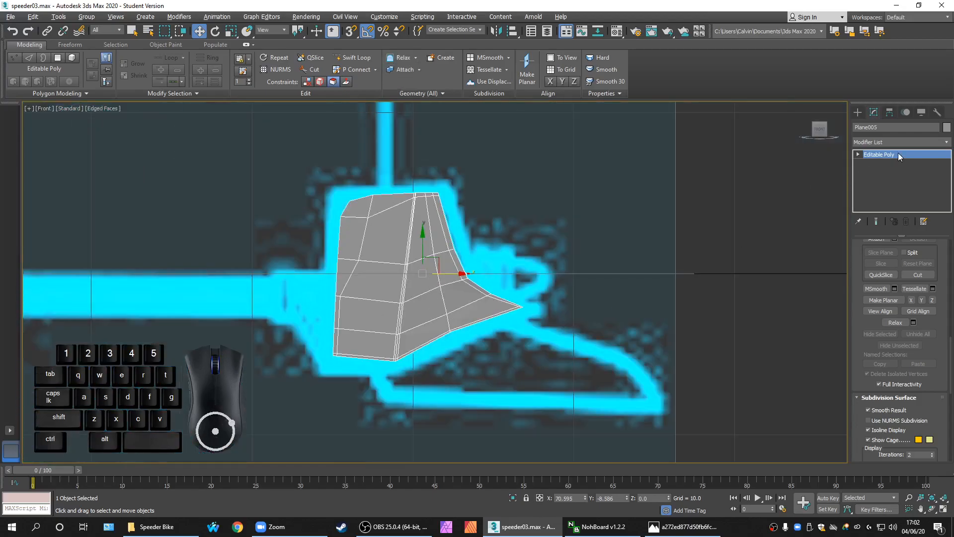
# Return from Vertex mode to the Editable Poly object level and restore four viewports
pyautogui.press('1')
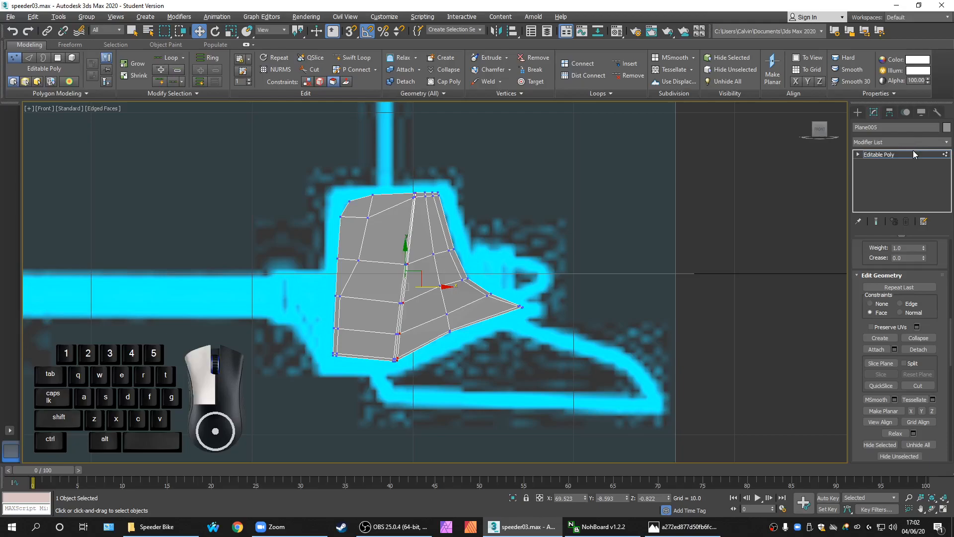
pyautogui.click(912, 152)
pyautogui.hotkey('alt', 'w')
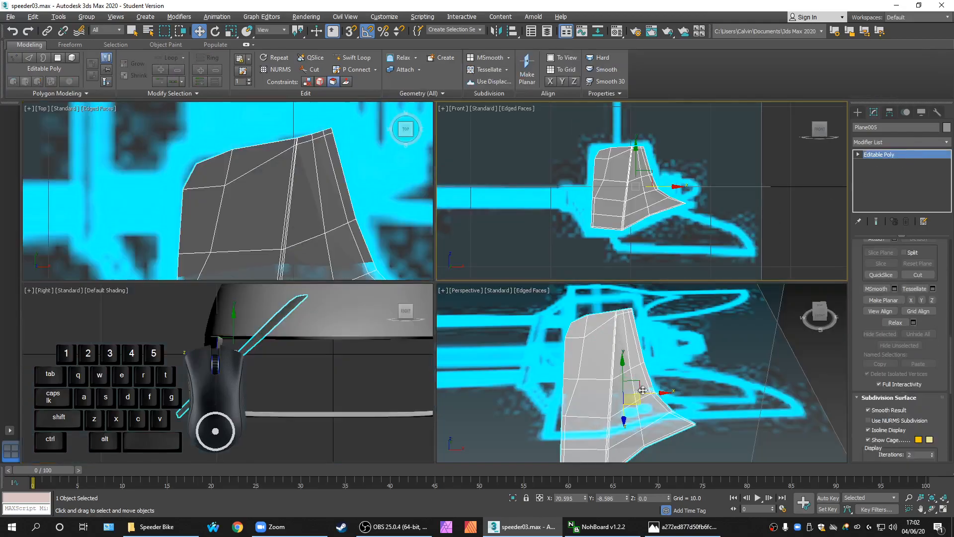
# Orbit the Perspective view onto the fin, maximize it, and open the Modifier List
pyautogui.keyDown('alt'); pyautogui.moveTo(631, 344); pyautogui.dragTo(673, 395, button='middle'); pyautogui.keyUp('alt')
pyautogui.scroll(-4, 660, 377)
pyautogui.moveTo(673, 395); pyautogui.dragTo(662, 337, button='middle')
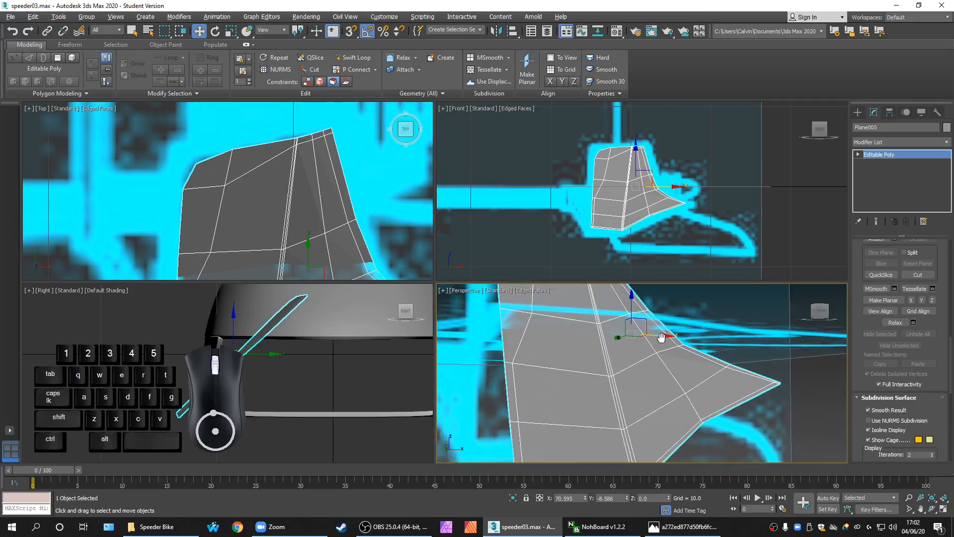
pyautogui.scroll(-5, 666, 357)
pyautogui.moveTo(675, 395)
pyautogui.keyDown('alt'); pyautogui.mouseDown(button='middle')
pyautogui.moveTo(661, 414)
pyautogui.moveTo(662, 405)
pyautogui.mouseUp(button='middle'); pyautogui.keyUp('alt')
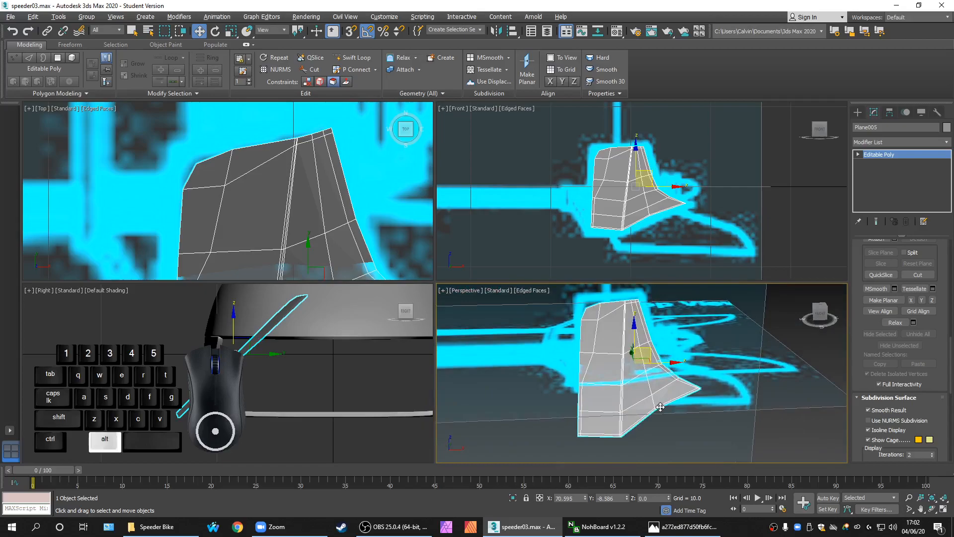
pyautogui.hotkey('alt', 'w')
pyautogui.click(893, 143)
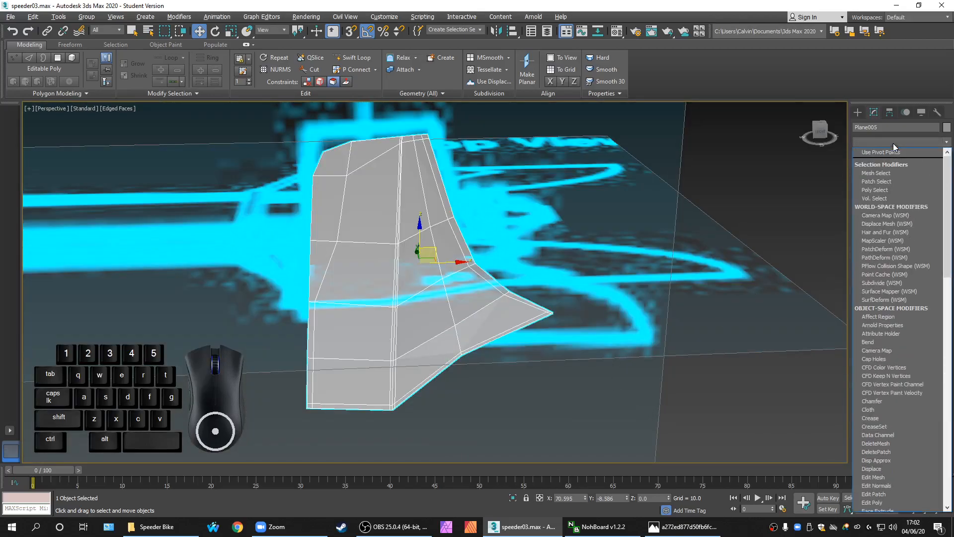
# Add a Shell modifier to Plane005 with Outer Amount set to 0.4
pyautogui.write('sh')
pyautogui.click(880, 194)
pyautogui.keyDown('alt'); pyautogui.moveTo(666, 297); pyautogui.dragTo(437, 294, button='middle'); pyautogui.keyUp('alt')
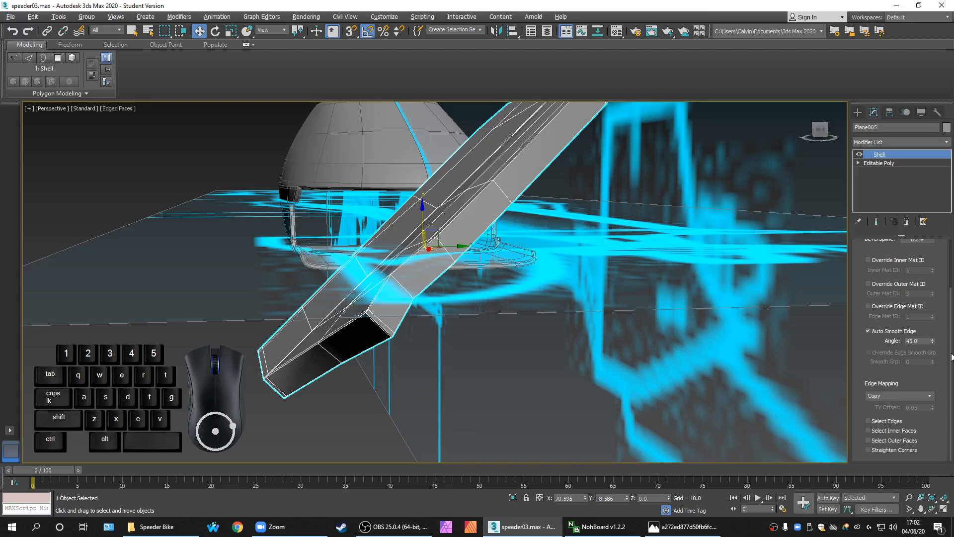
pyautogui.moveTo(951, 356); pyautogui.dragTo(951, 298)
pyautogui.doubleClick(915, 271)
pyautogui.moveTo(915, 271); pyautogui.dragTo(863, 269)
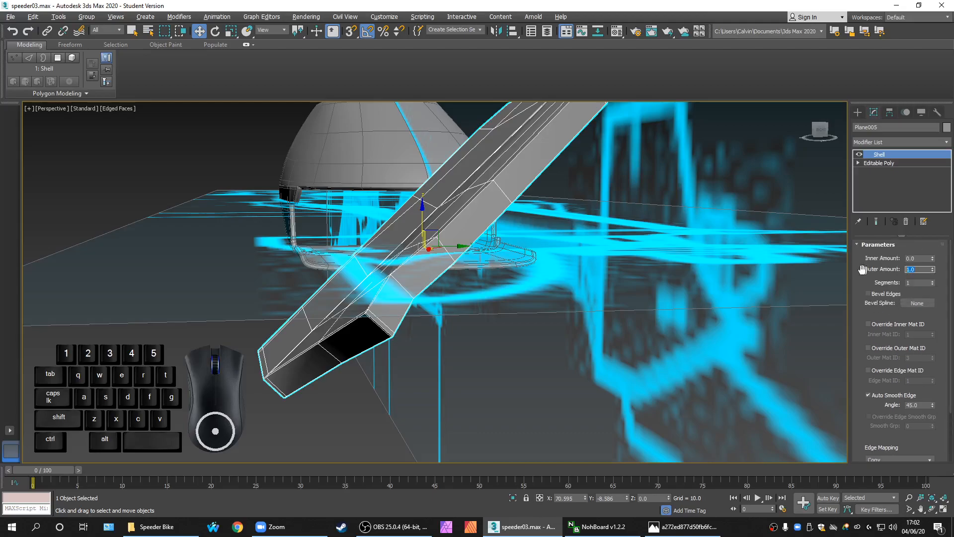
pyautogui.press('Return')
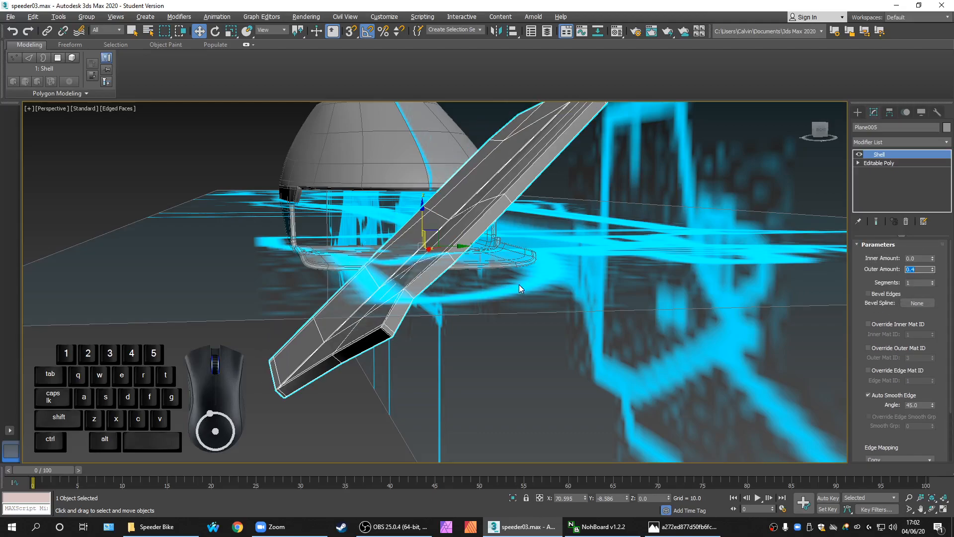
# Orbit below and zoom in to inspect the thickened fin
pyautogui.keyDown('alt'); pyautogui.moveTo(516, 304); pyautogui.dragTo(627, 334, button='middle'); pyautogui.keyUp('alt')
pyautogui.scroll(3, 592, 289)
pyautogui.scroll(4, 591, 288)
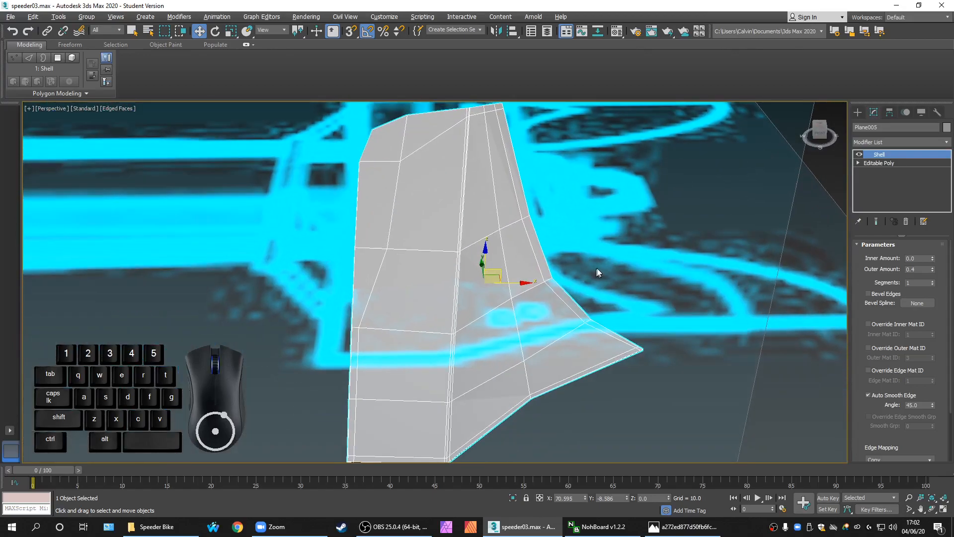
pyautogui.click(903, 143)
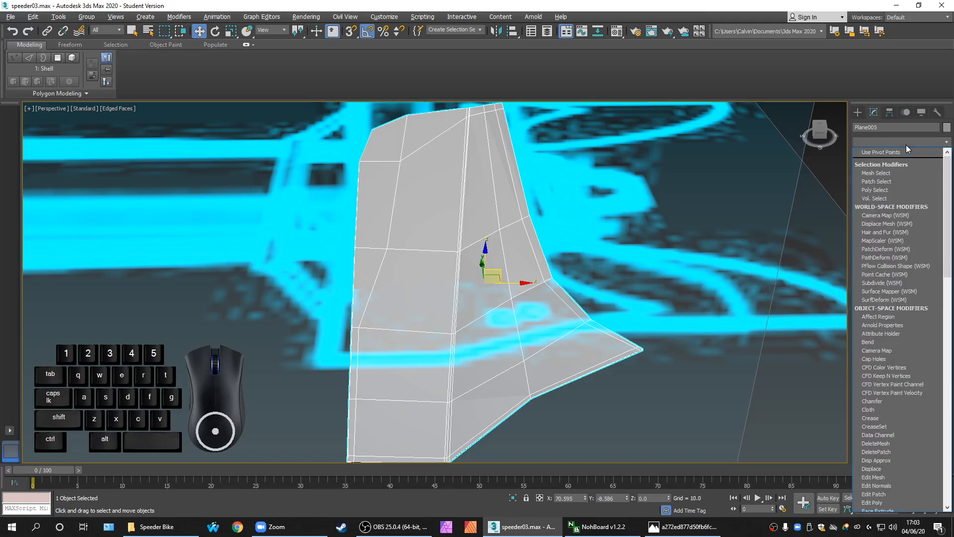
# Add OpenSubdiv above the Shell at Iterations 2 and turn off Edged Faces with F4
pyautogui.write('o')
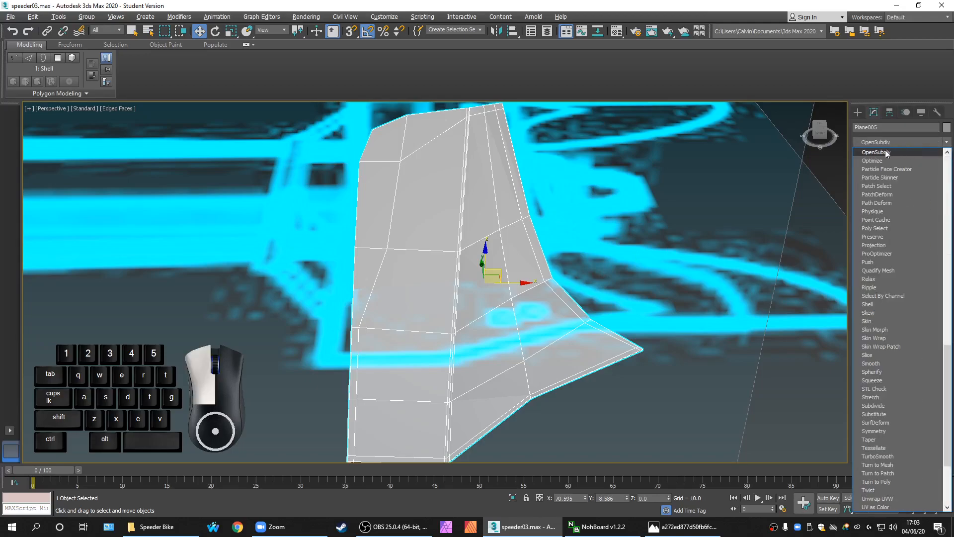
pyautogui.click(885, 151)
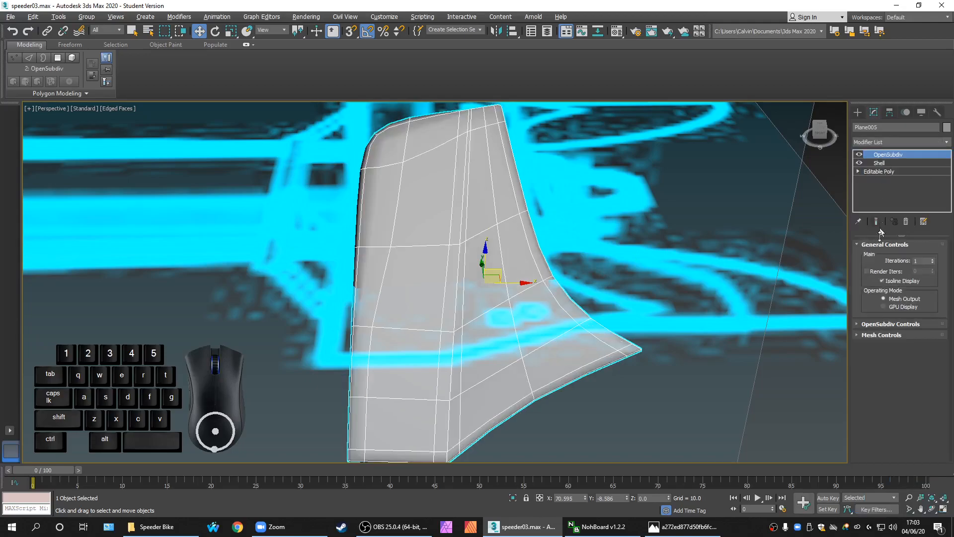
pyautogui.click(931, 259)
pyautogui.moveTo(717, 325); pyautogui.dragTo(702, 332, button='middle')
pyautogui.press('F4')
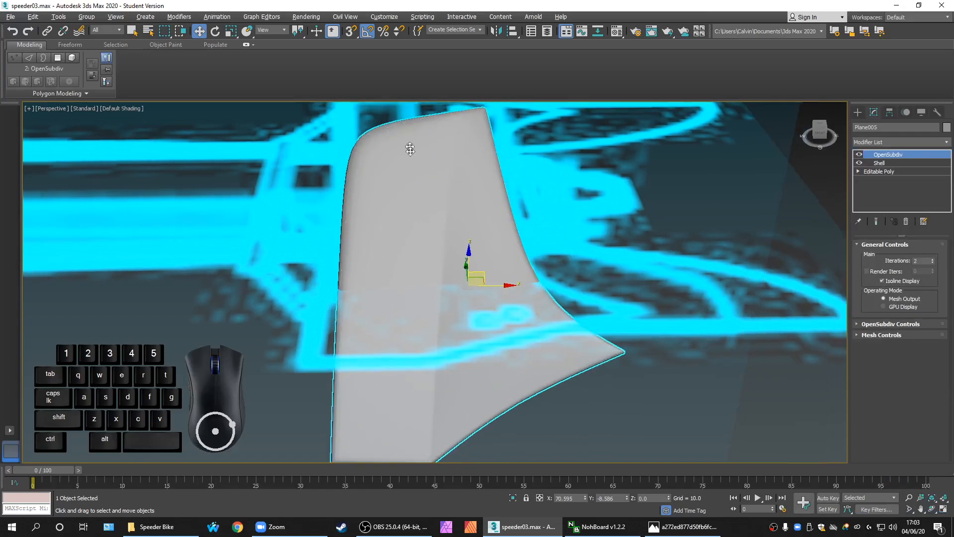
pyautogui.scroll(-5, 407, 159)
pyautogui.moveTo(501, 245); pyautogui.dragTo(64, 299, button='middle')
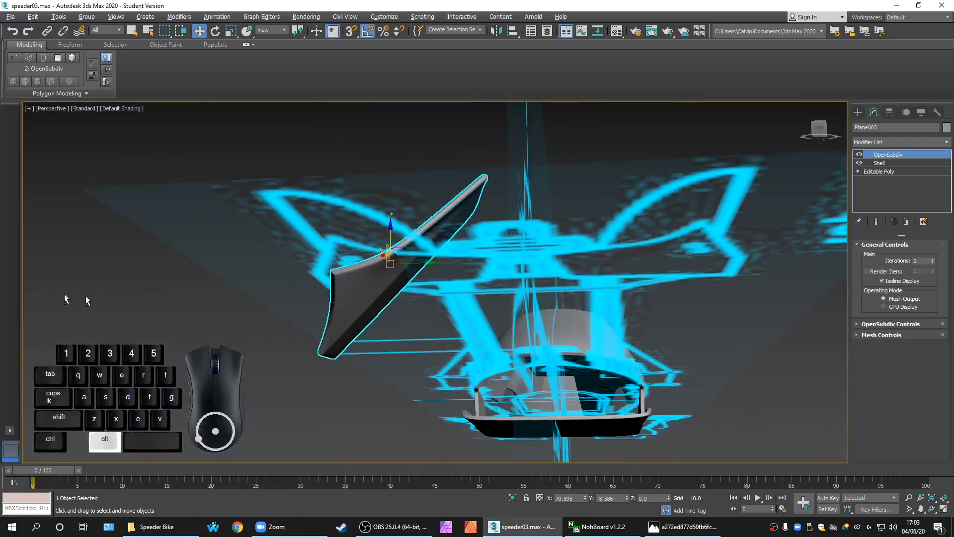
# Orbit around the smoothed fin, then turn Edged Faces back on with F4
pyautogui.keyDown('alt'); pyautogui.moveTo(432, 341); pyautogui.dragTo(503, 373, button='middle'); pyautogui.keyUp('alt')
pyautogui.keyDown('alt'); pyautogui.moveTo(527, 290); pyautogui.dragTo(491, 354, button='middle'); pyautogui.keyUp('alt')
pyautogui.scroll(3, 490, 352)
pyautogui.scroll(3, 472, 345)
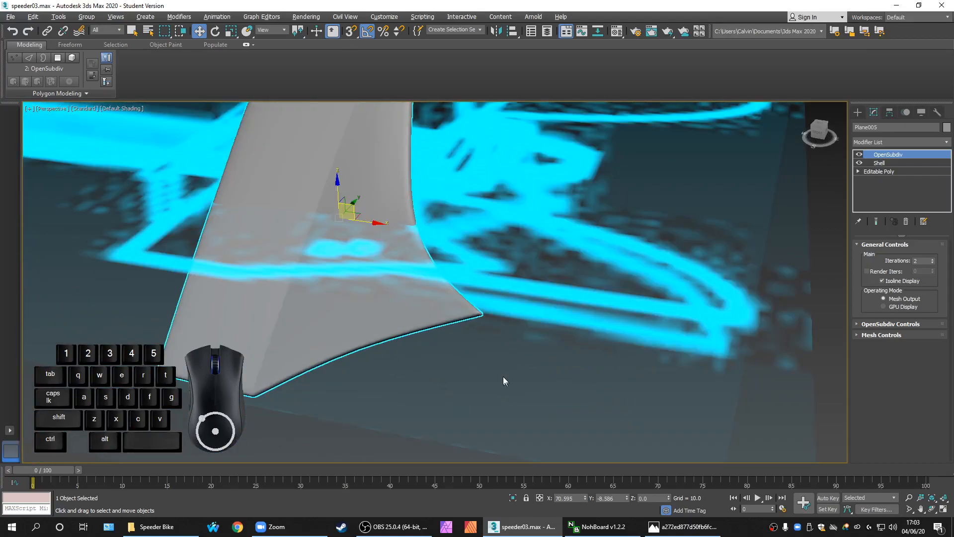
pyautogui.scroll(-4, 496, 378)
pyautogui.press('F4')
# Zoom in and out around the fin to compare it with the blueprint
pyautogui.scroll(2, 425, 338)
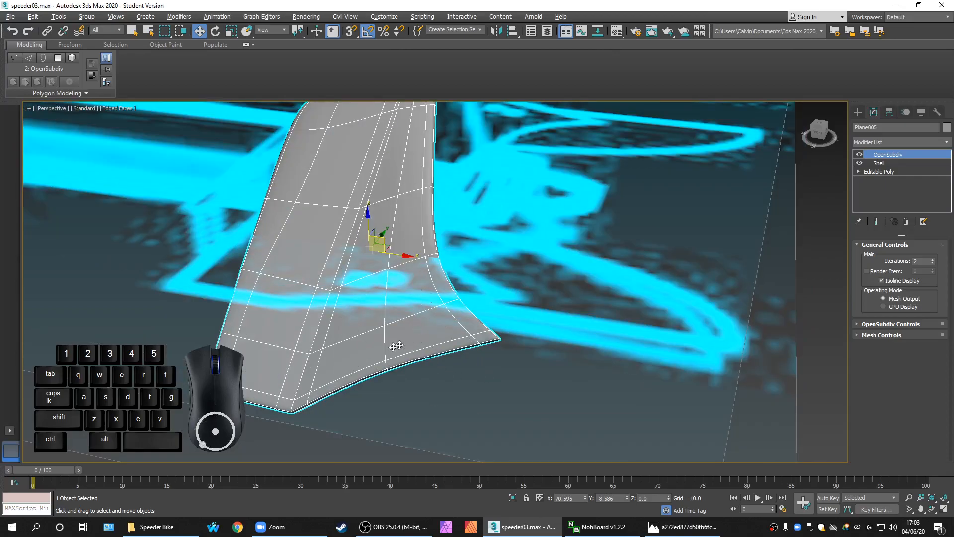
pyautogui.scroll(2, 534, 335)
pyautogui.scroll(2, 497, 371)
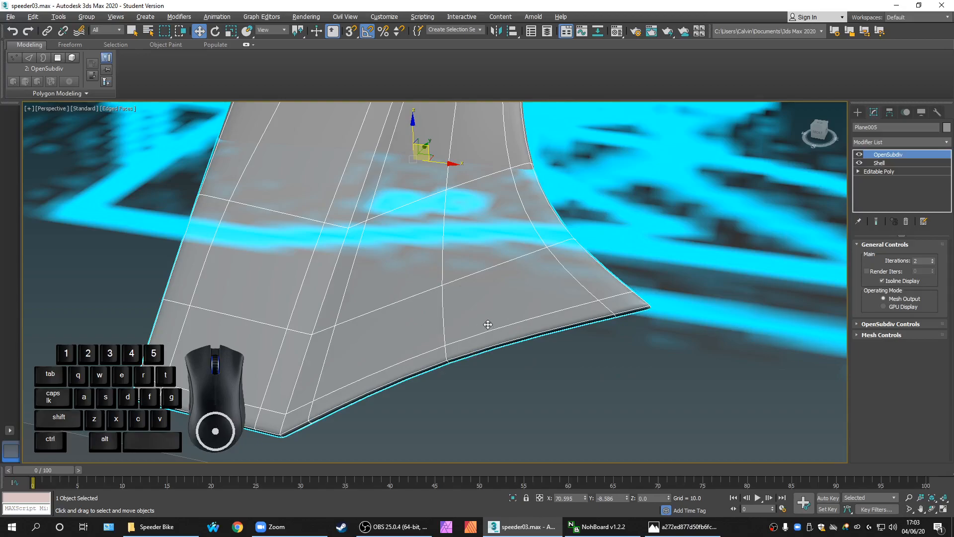
pyautogui.scroll(-6, 449, 339)
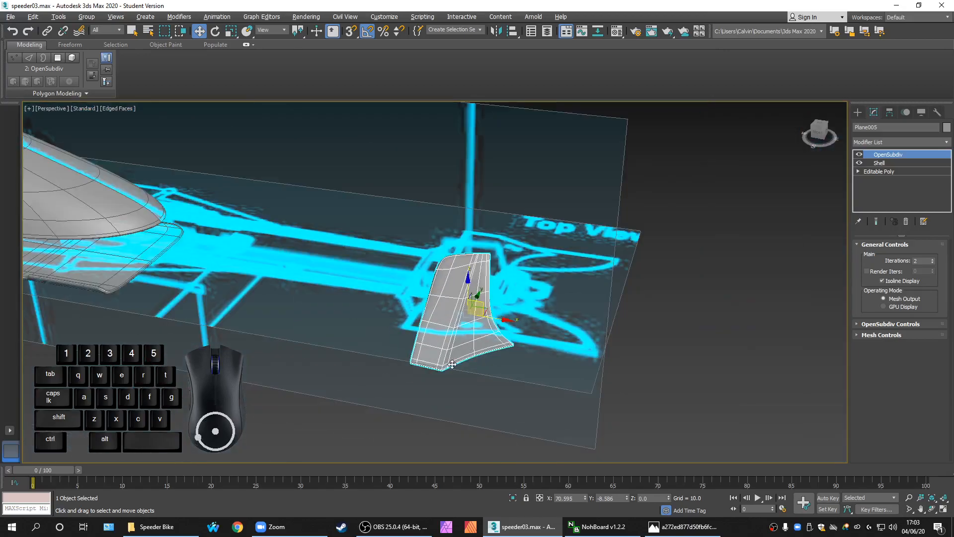
pyautogui.scroll(-5, 451, 364)
pyautogui.scroll(6, 333, 316)
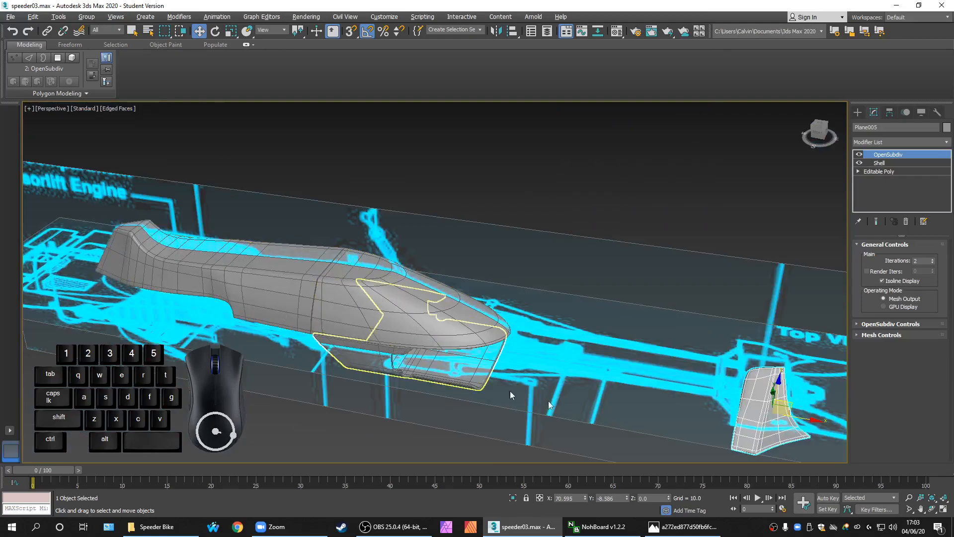
pyautogui.scroll(-5, 573, 438)
pyautogui.scroll(5, 553, 428)
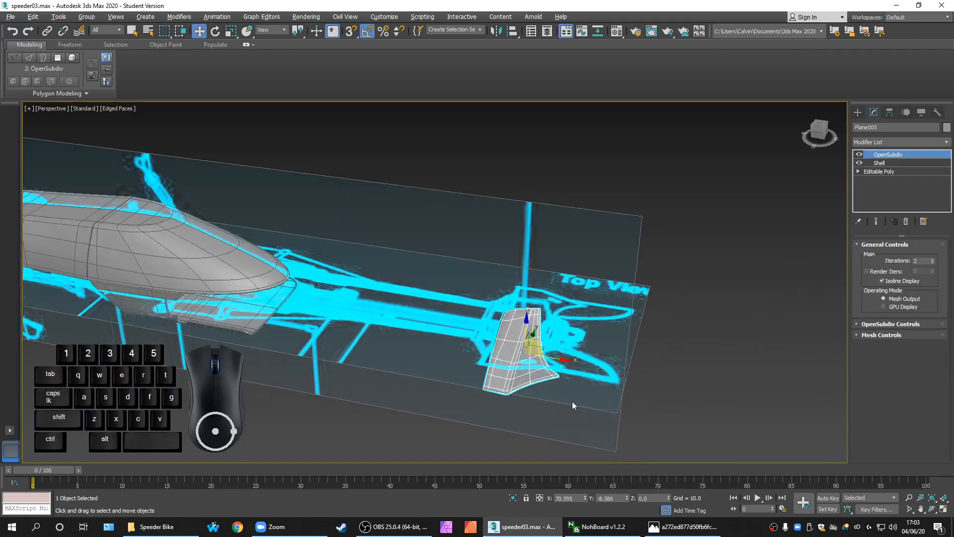
pyautogui.scroll(5, 571, 390)
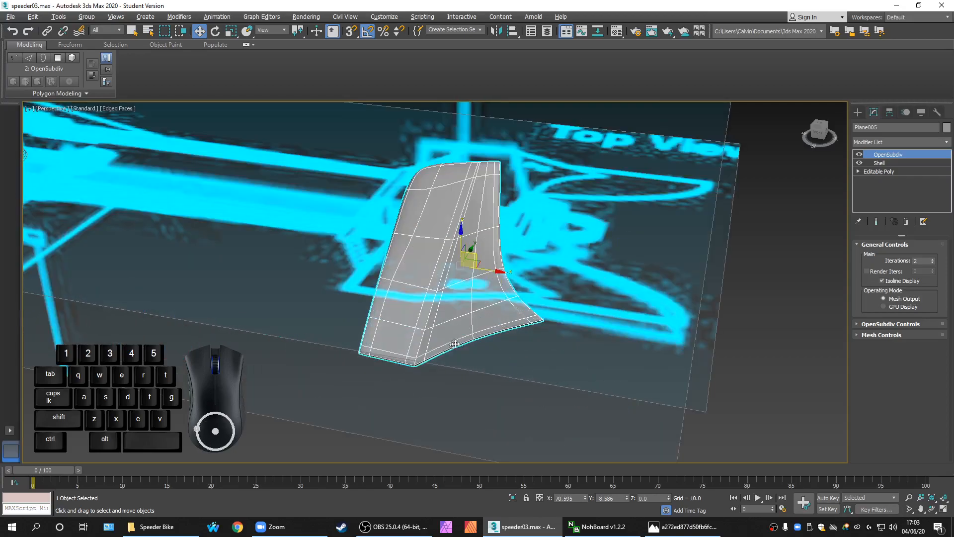
pyautogui.scroll(2, 507, 354)
pyautogui.scroll(-7, 502, 353)
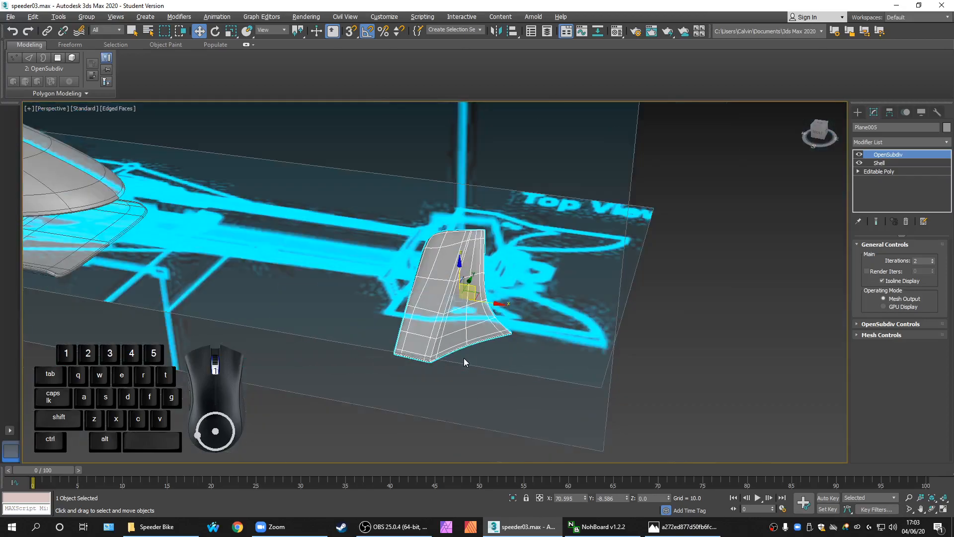
pyautogui.scroll(7, 466, 357)
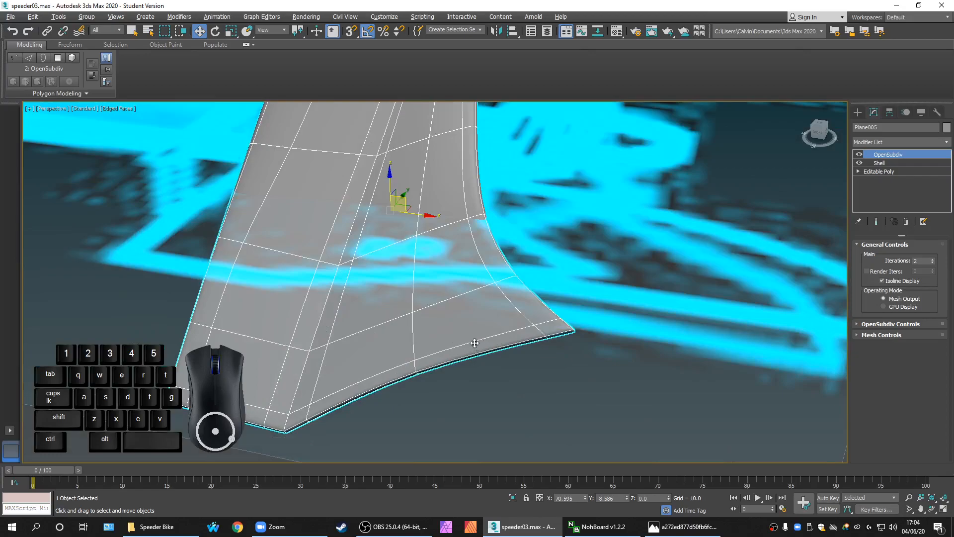
pyautogui.scroll(-6, 516, 398)
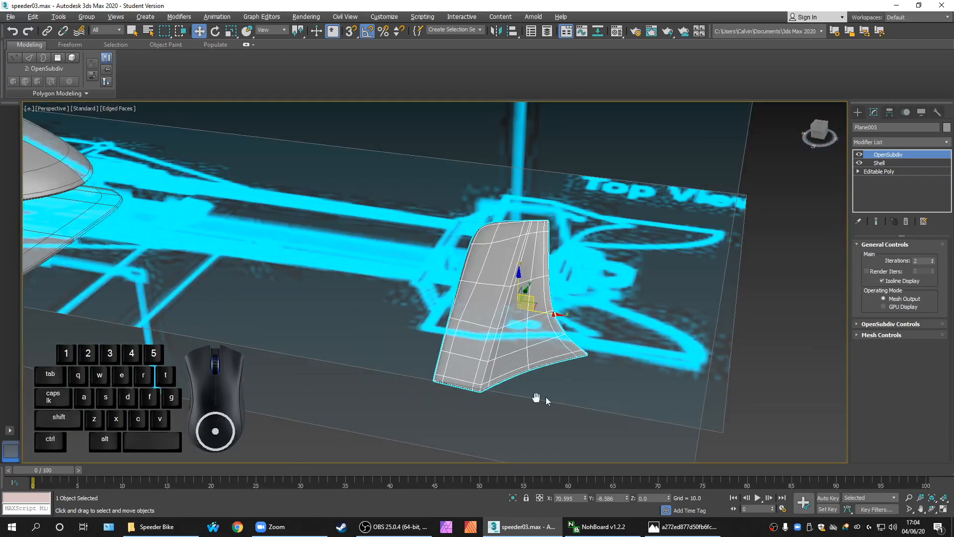
pyautogui.scroll(-4, 496, 398)
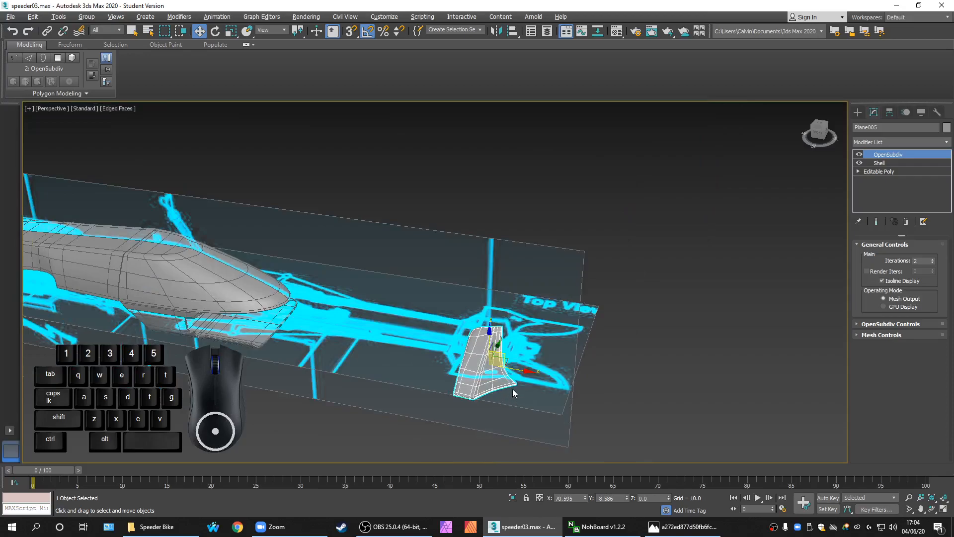